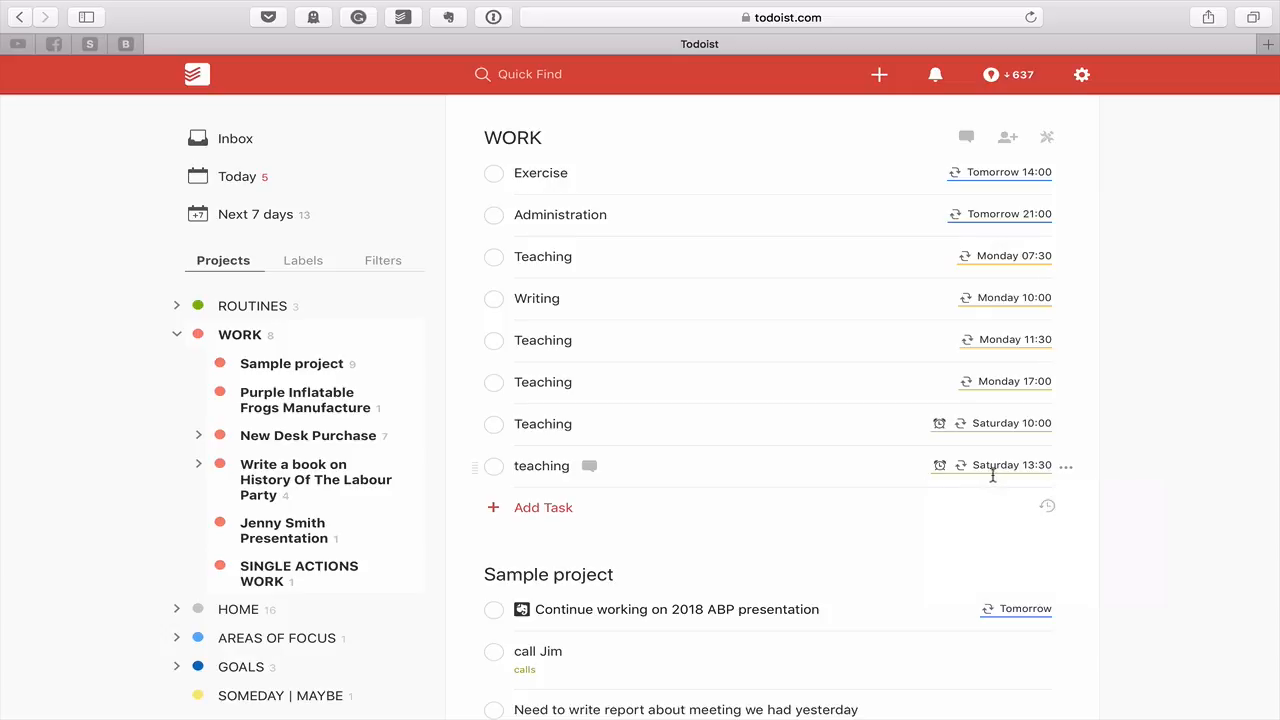
Check off the current Exercise, Administration, first Teaching and Writing occurrences so their recurring dates advance
mouse_move(977, 466)
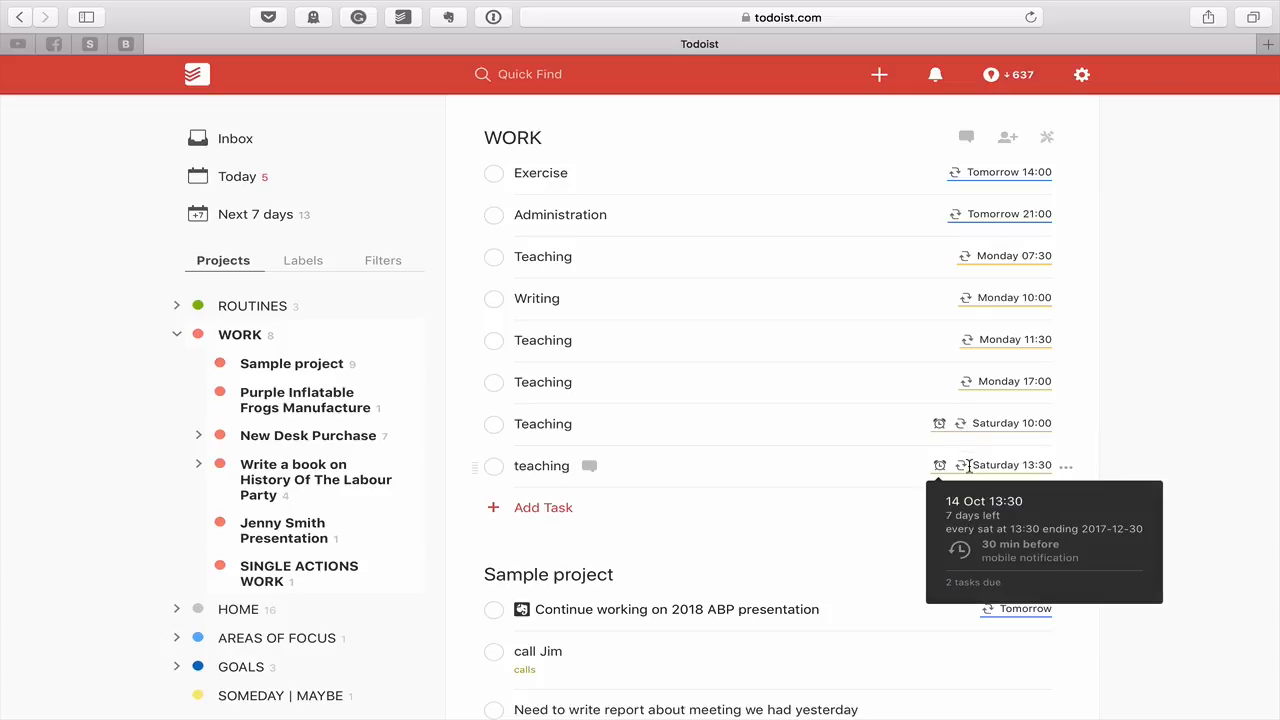
mouse_move(975, 423)
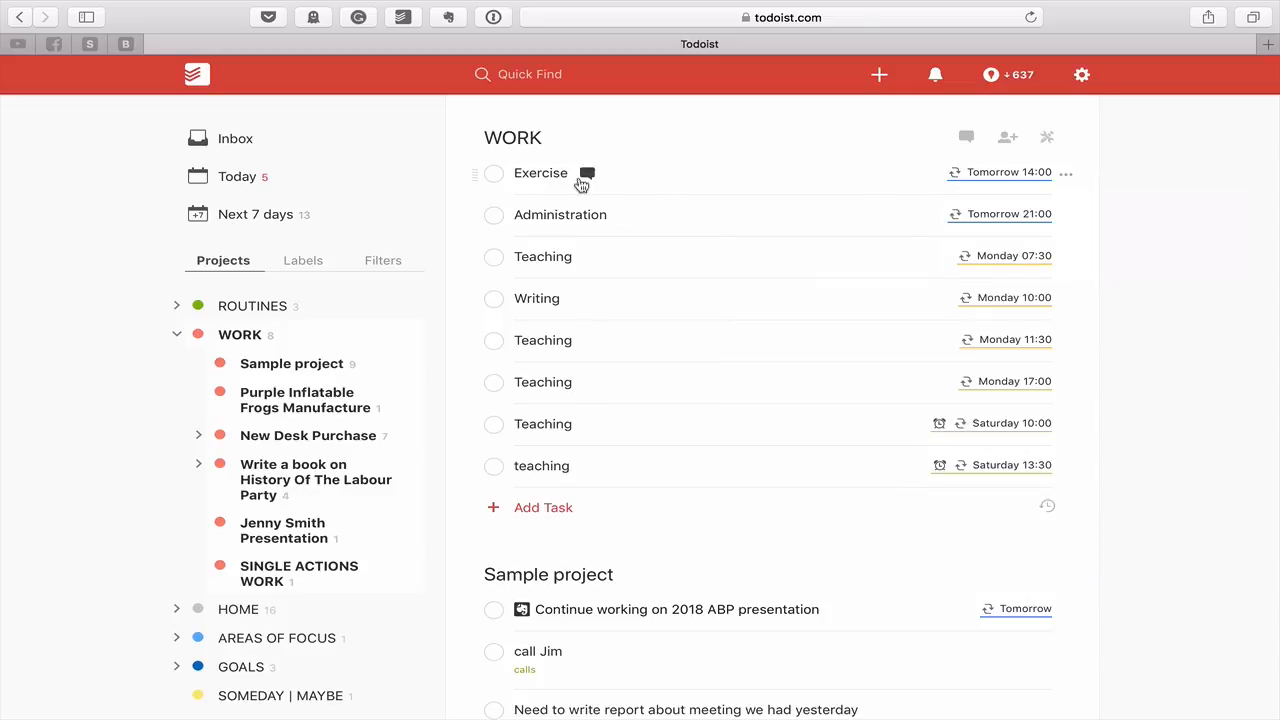
click(495, 175)
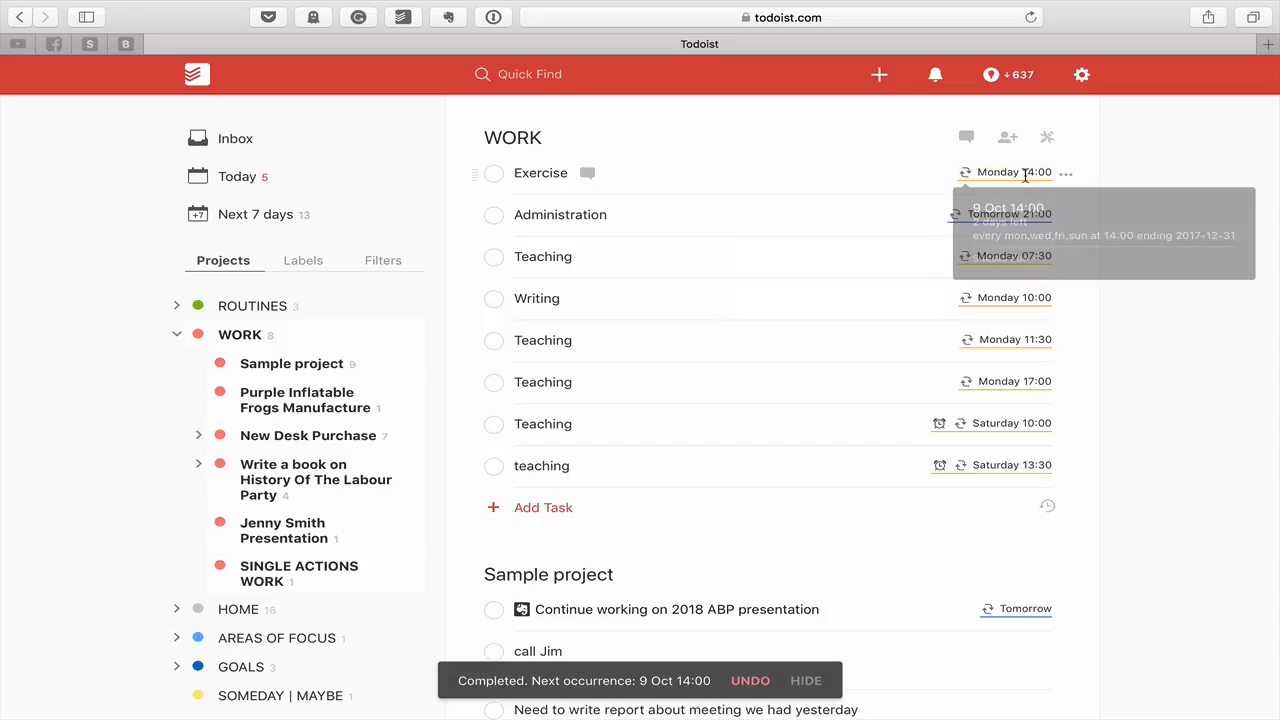
click(489, 217)
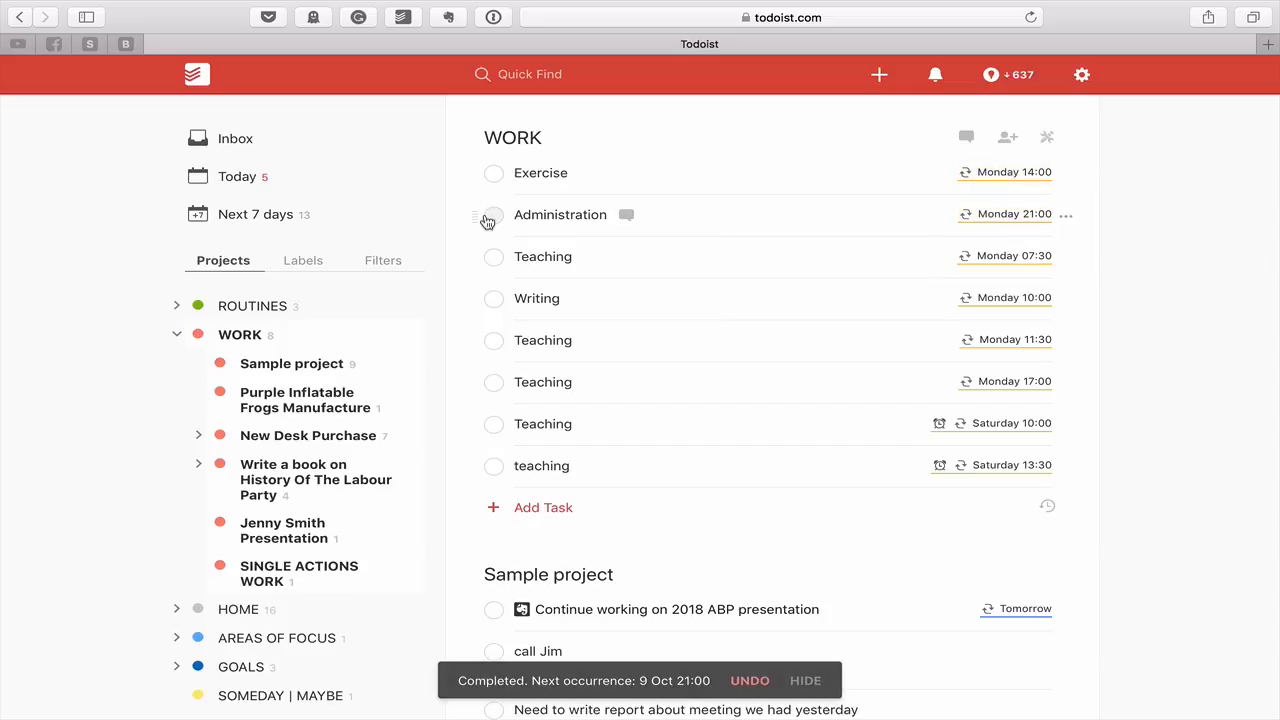
click(494, 258)
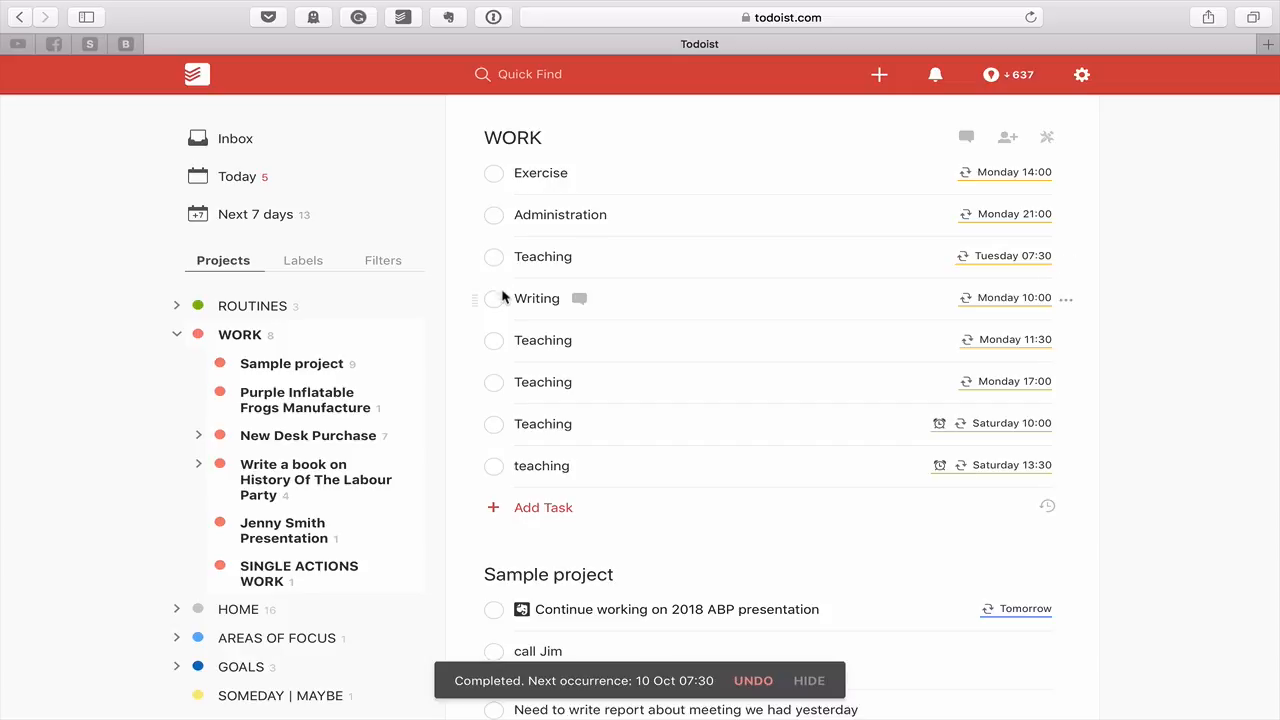
click(497, 298)
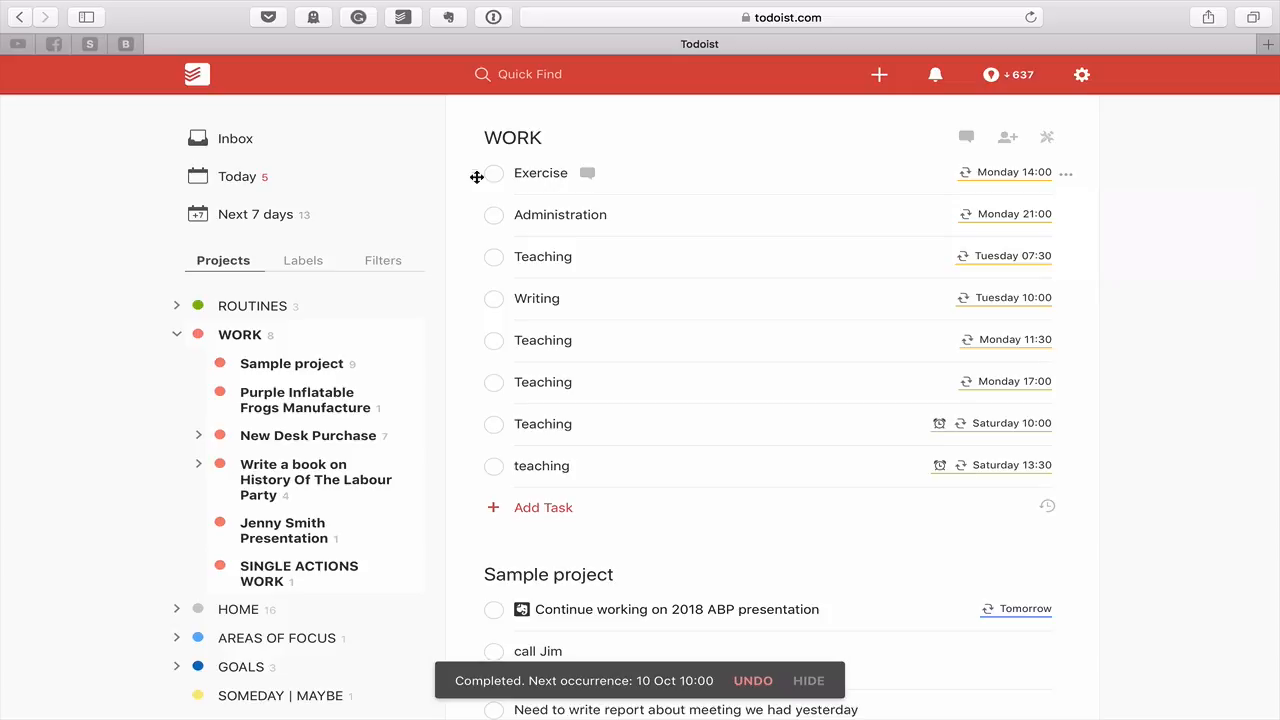
Select the WORK tasks from Exercise down to teaching and set them to No due date
drag(477, 177, 477, 174)
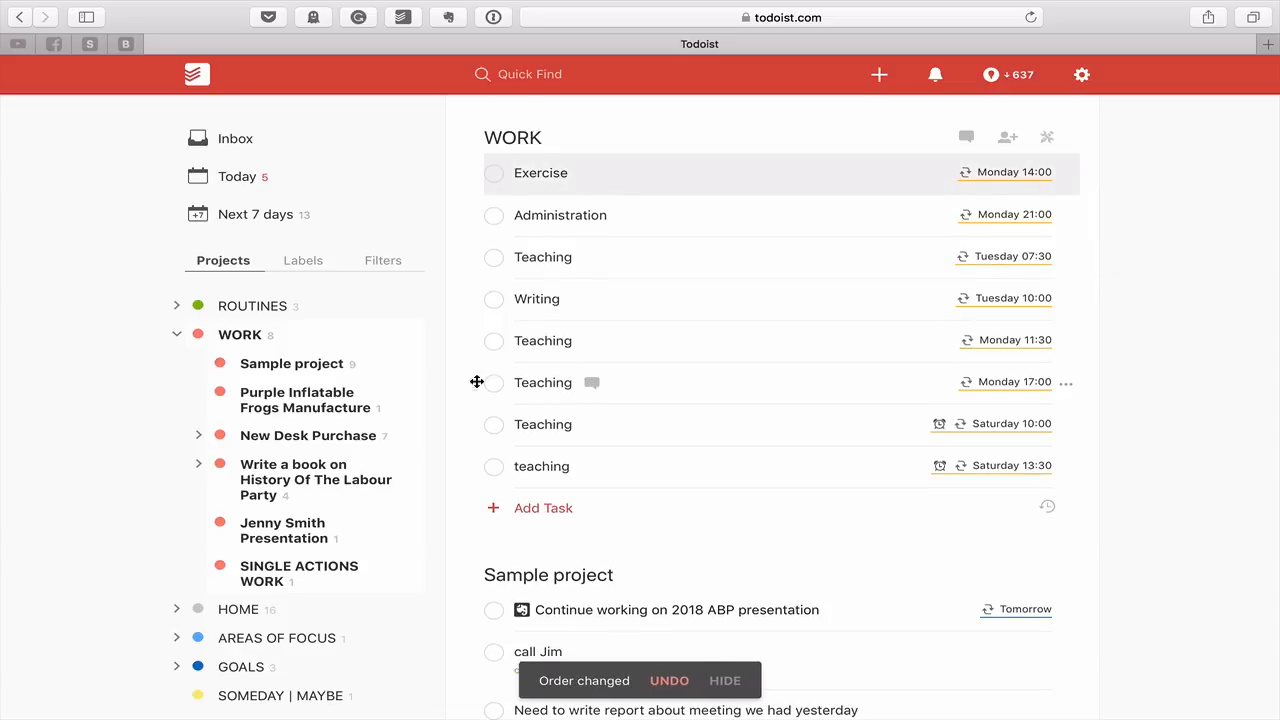
click(471, 473)
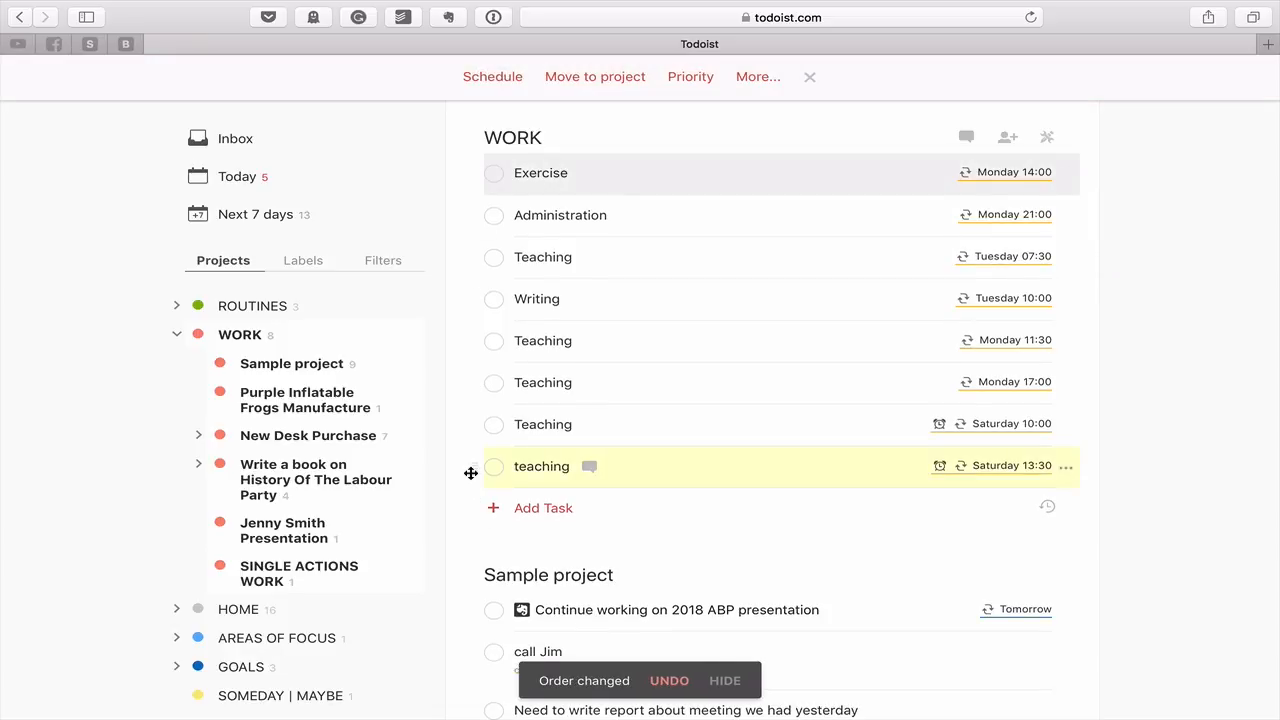
click(479, 175)
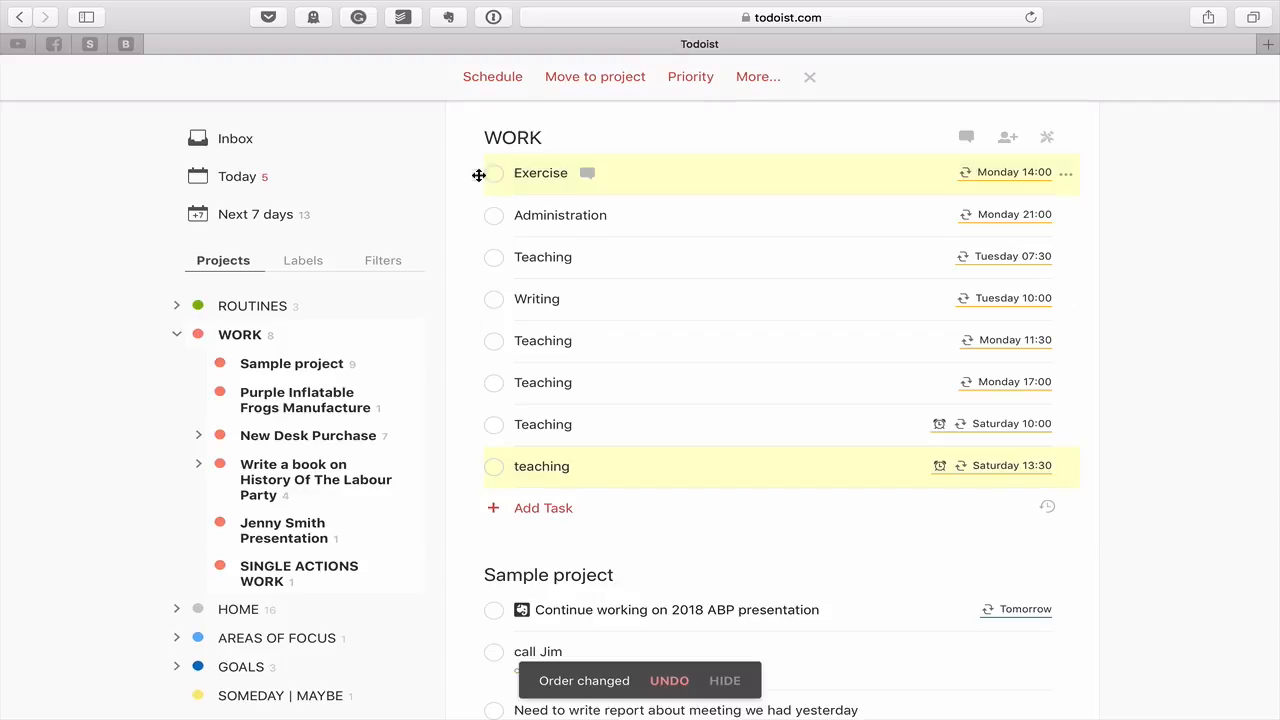
shift+click(470, 212)
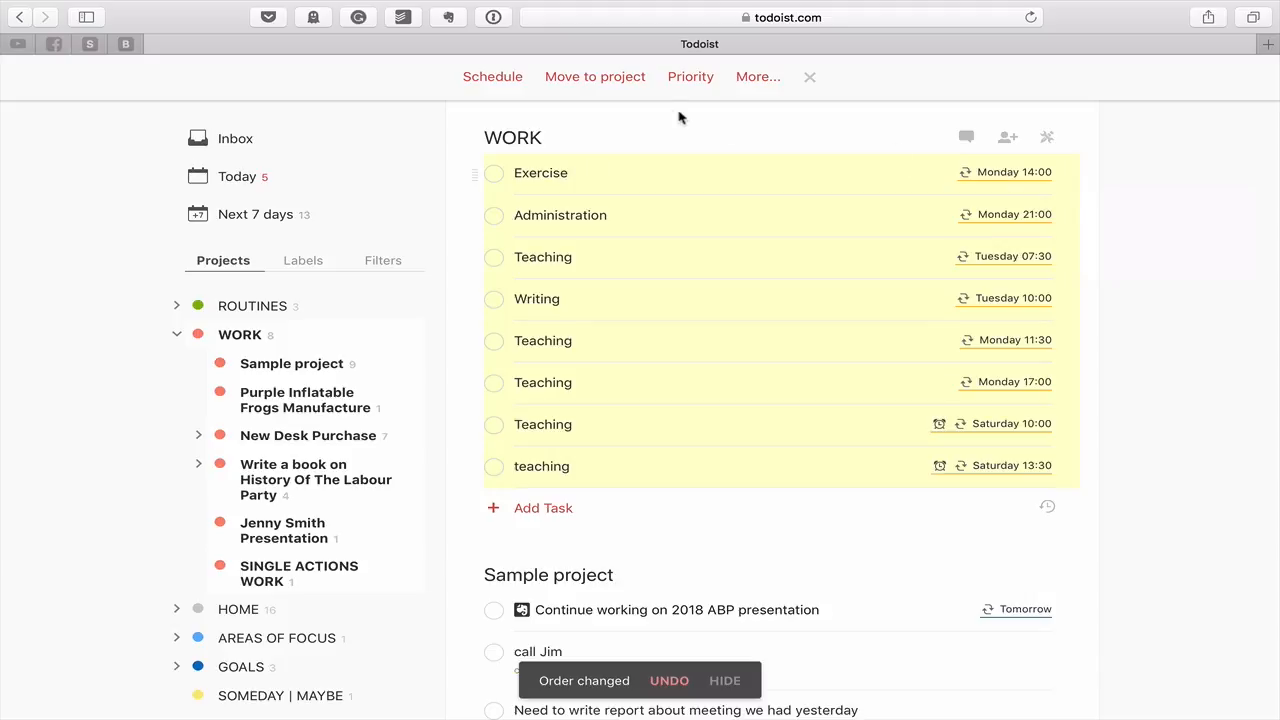
click(506, 79)
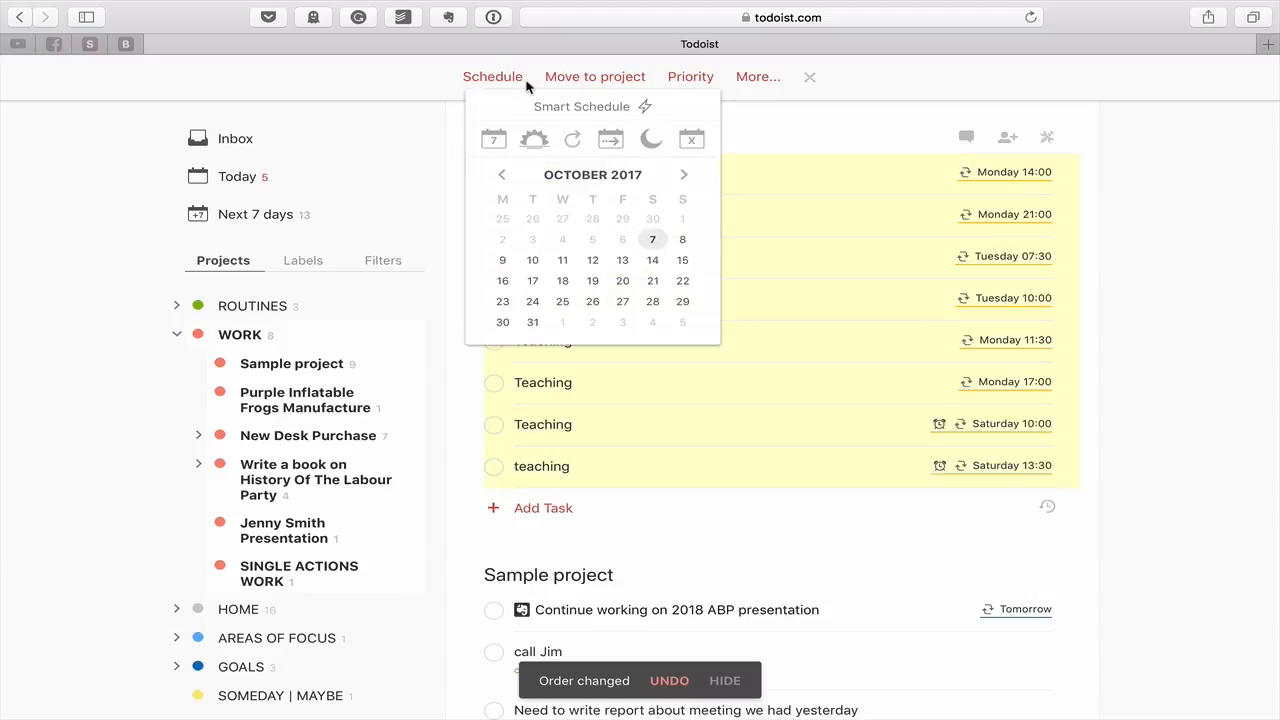
click(693, 140)
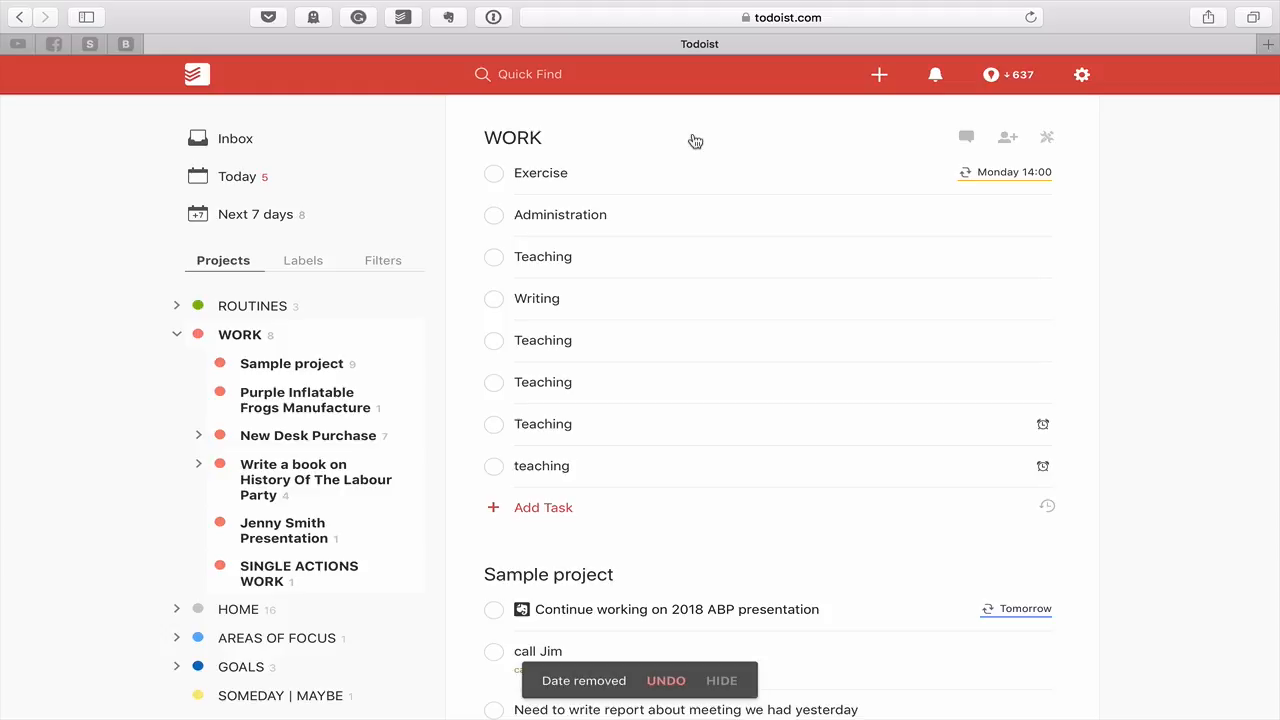
Delete Exercise's Monday 14:00 recurring due date and save the task
click(1029, 173)
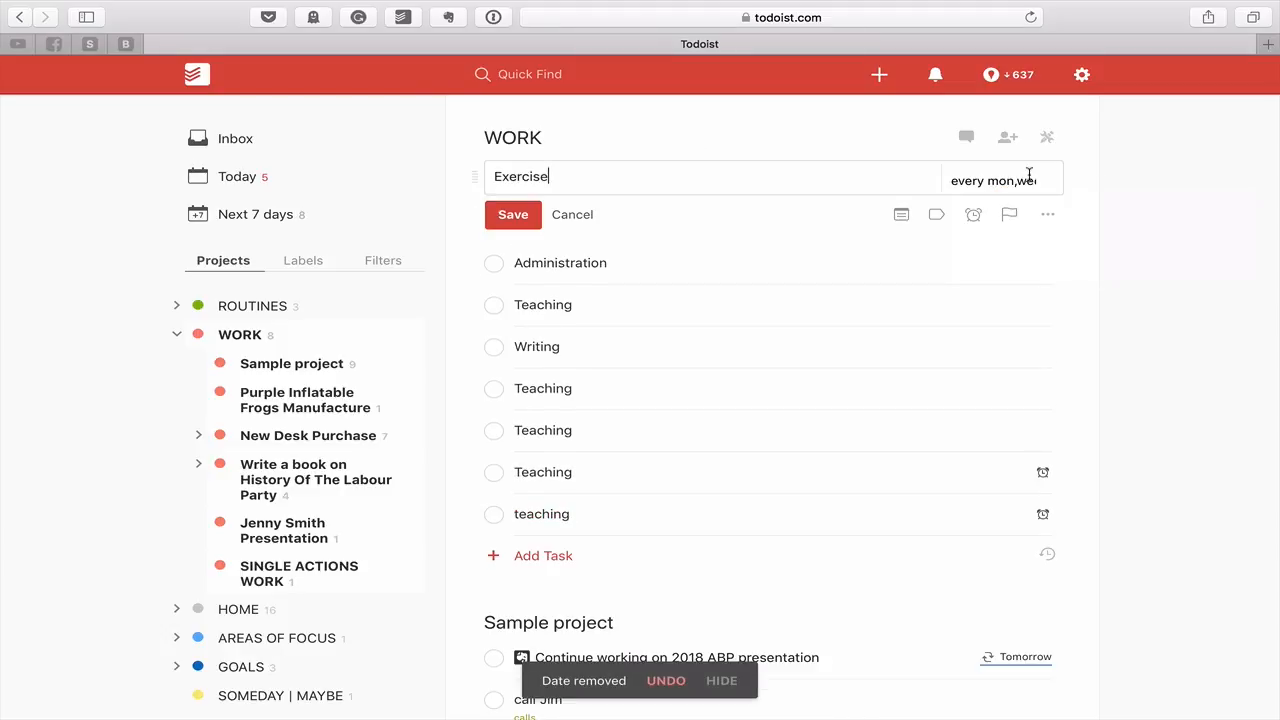
click(1030, 178)
key(BackSpace)
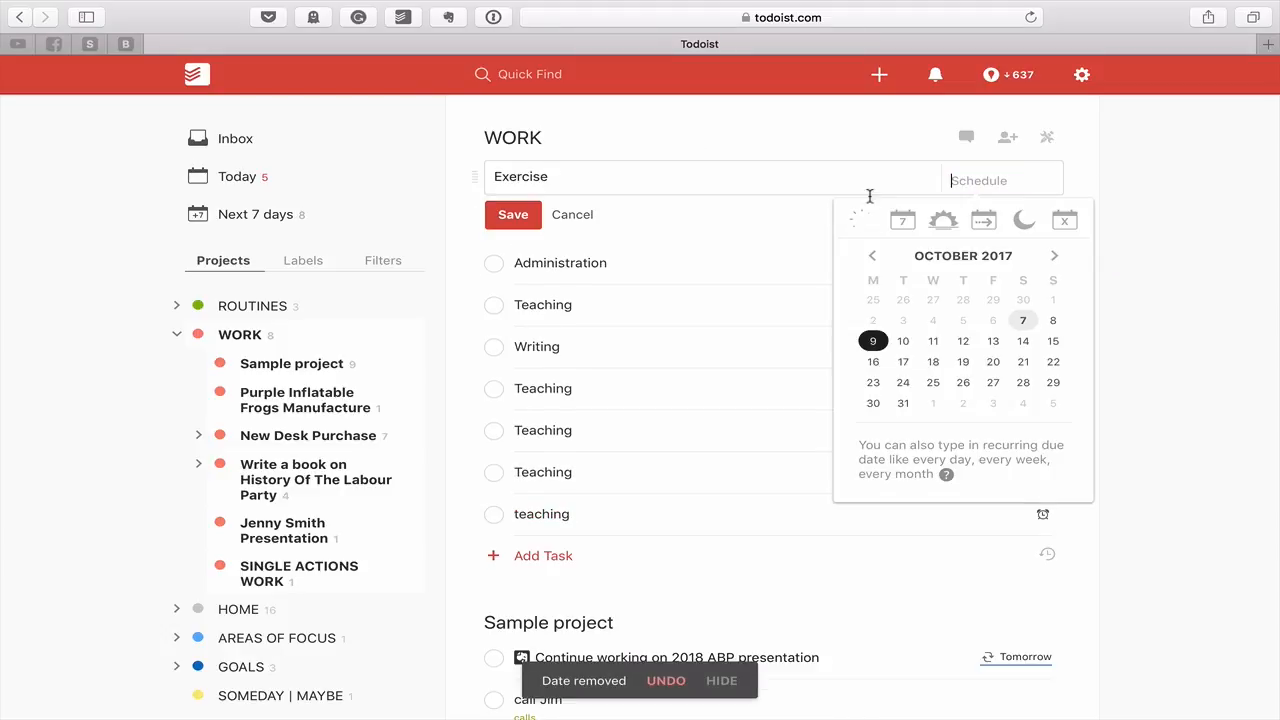
click(513, 214)
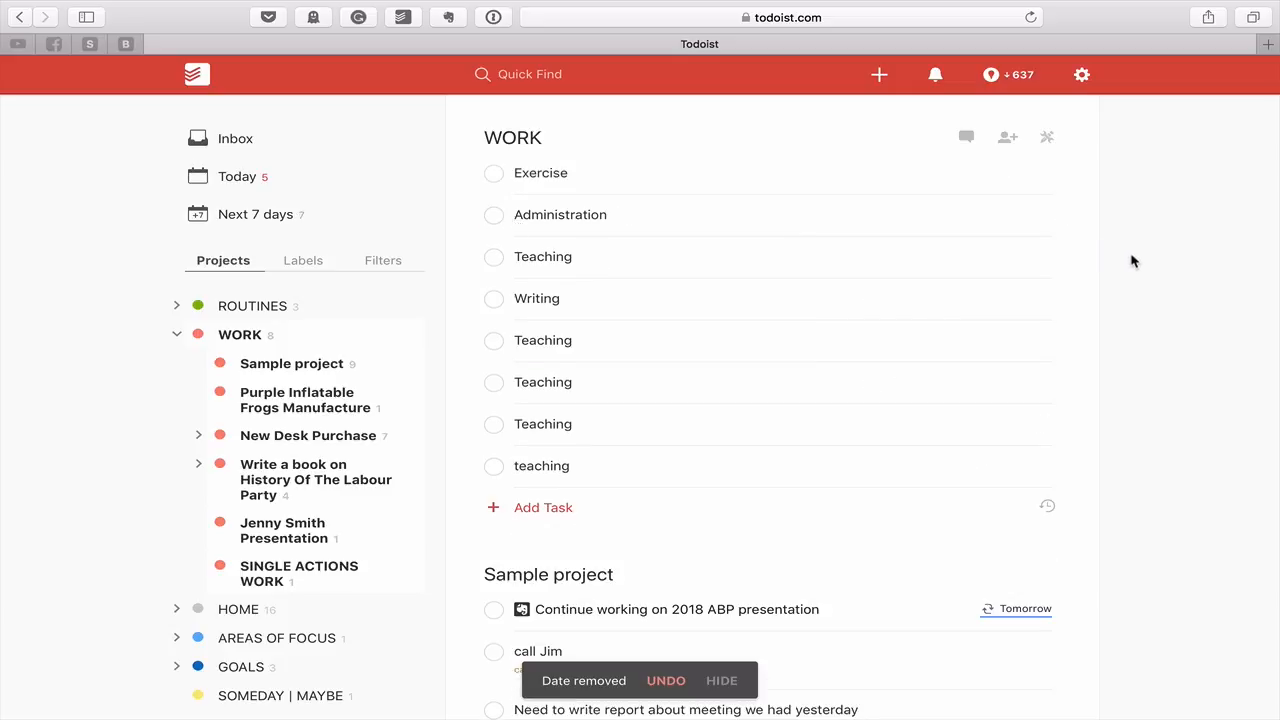
click(476, 173)
drag(471, 174, 471, 176)
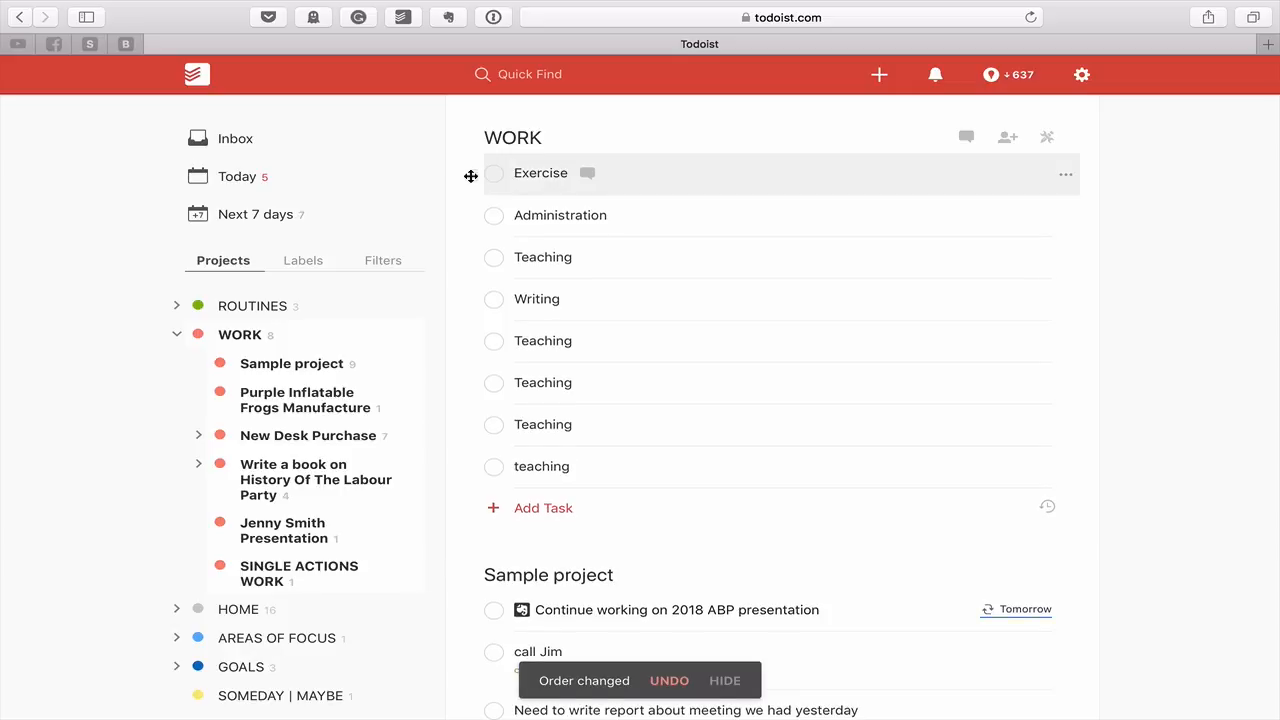
Reload the garbled WORK list, then check off the Exercise task
click(471, 176)
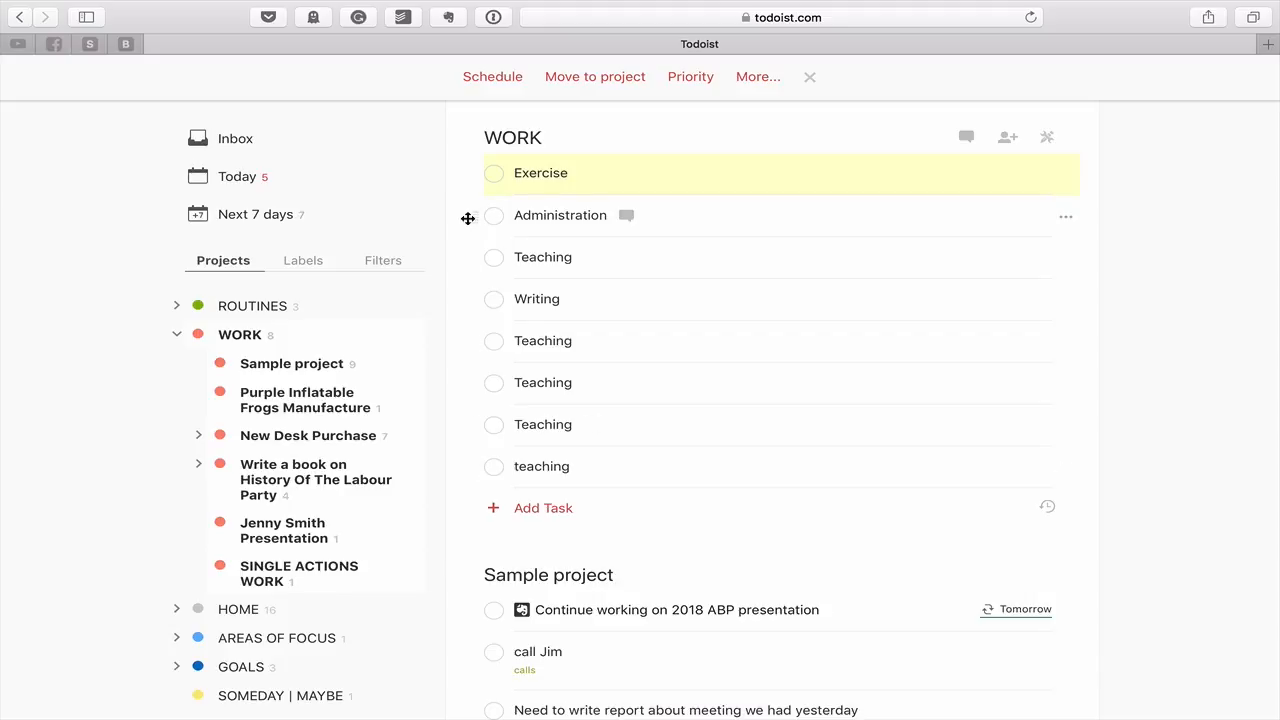
drag(469, 217, 467, 218)
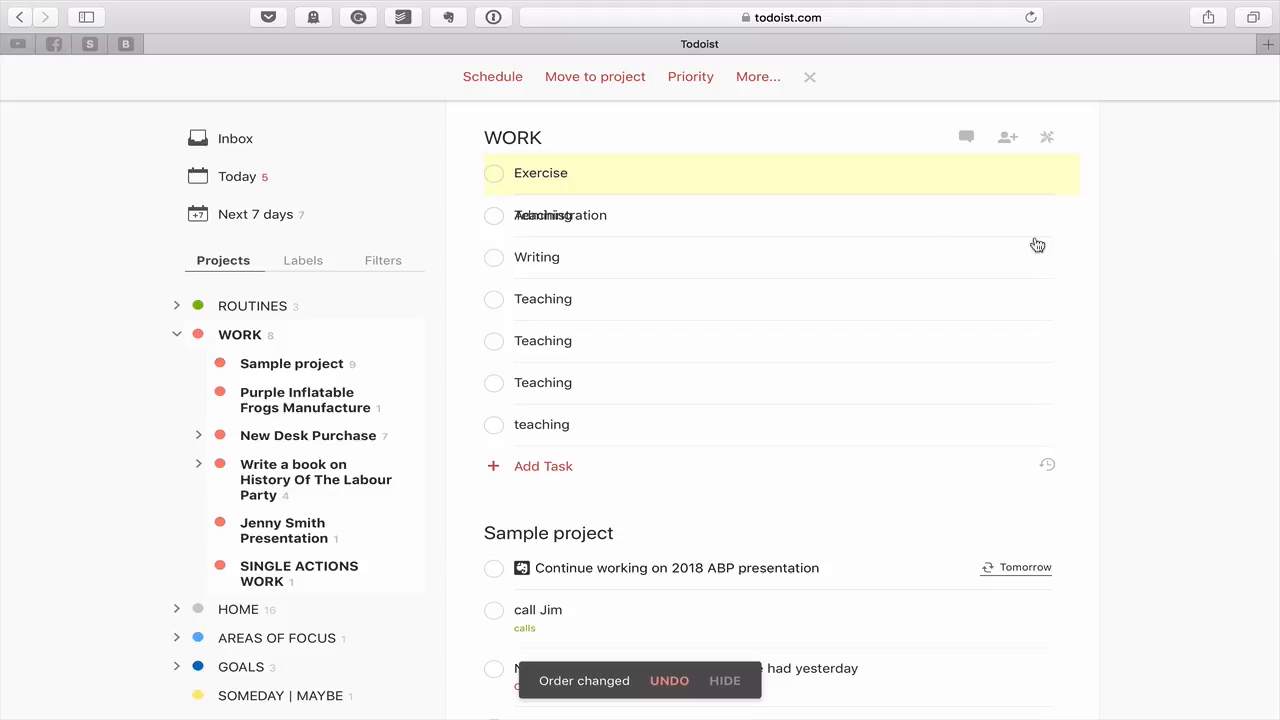
scroll(731, 230, up, 1)
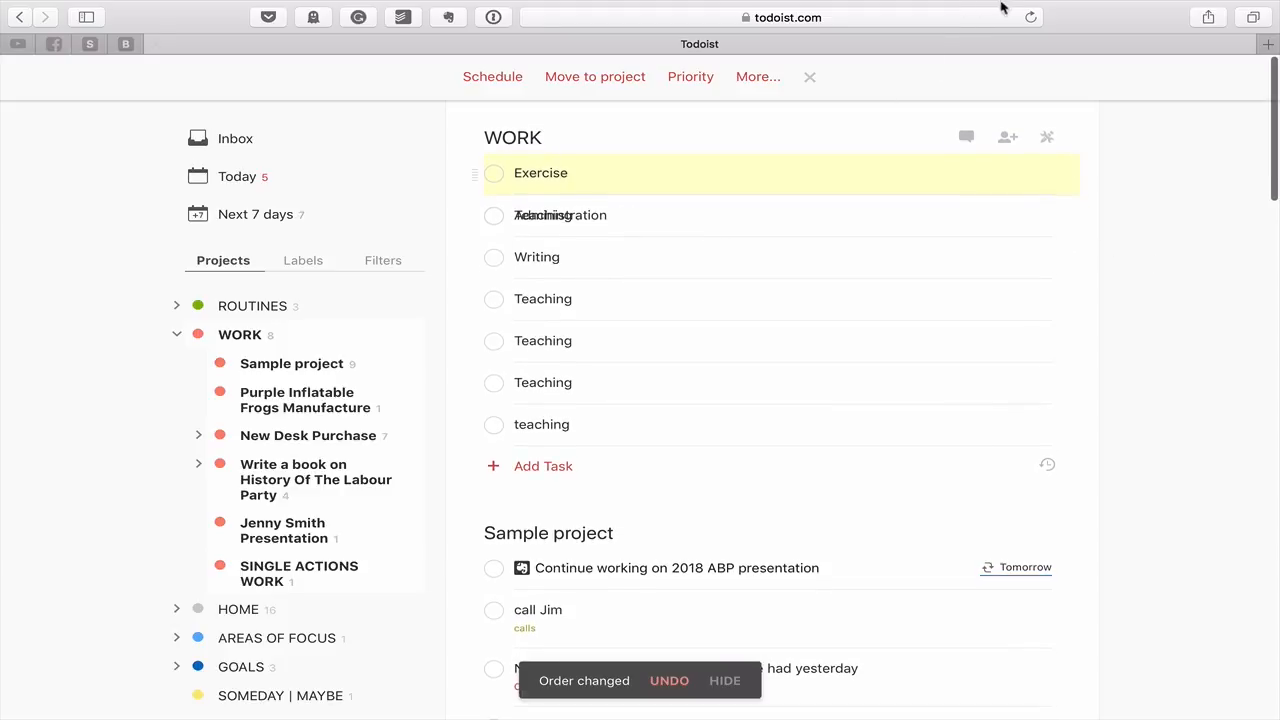
click(1031, 17)
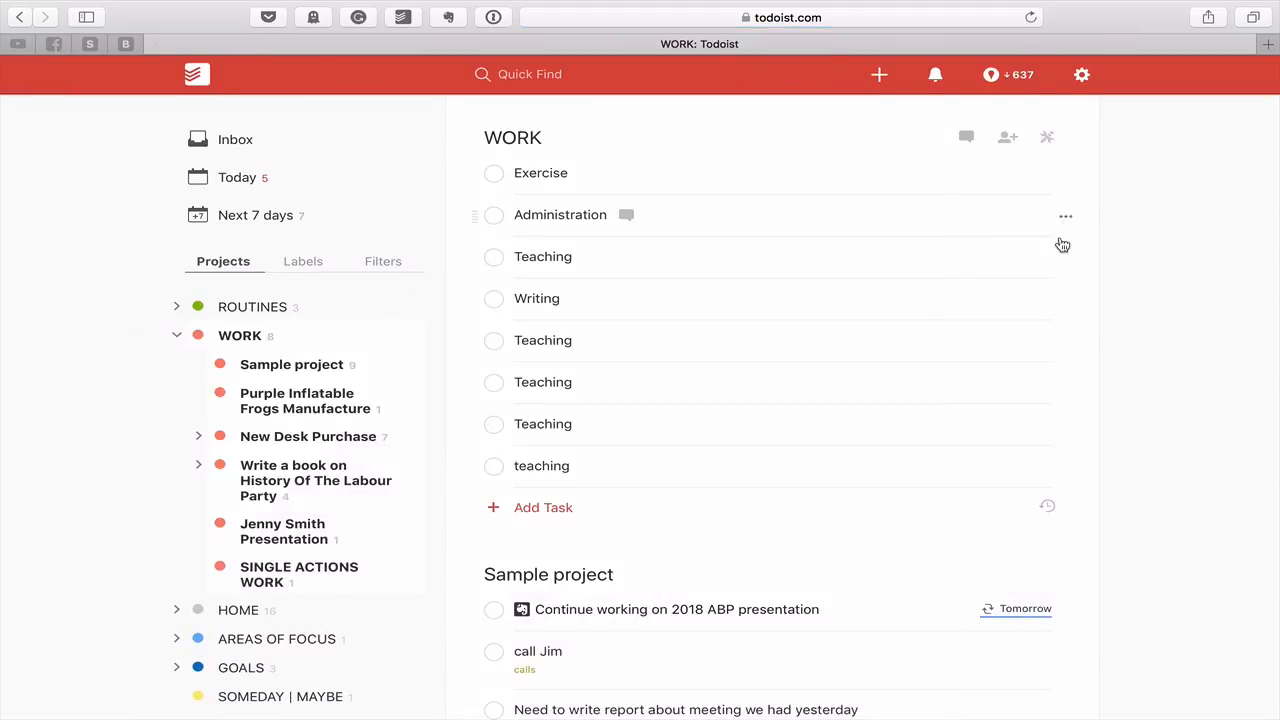
click(471, 172)
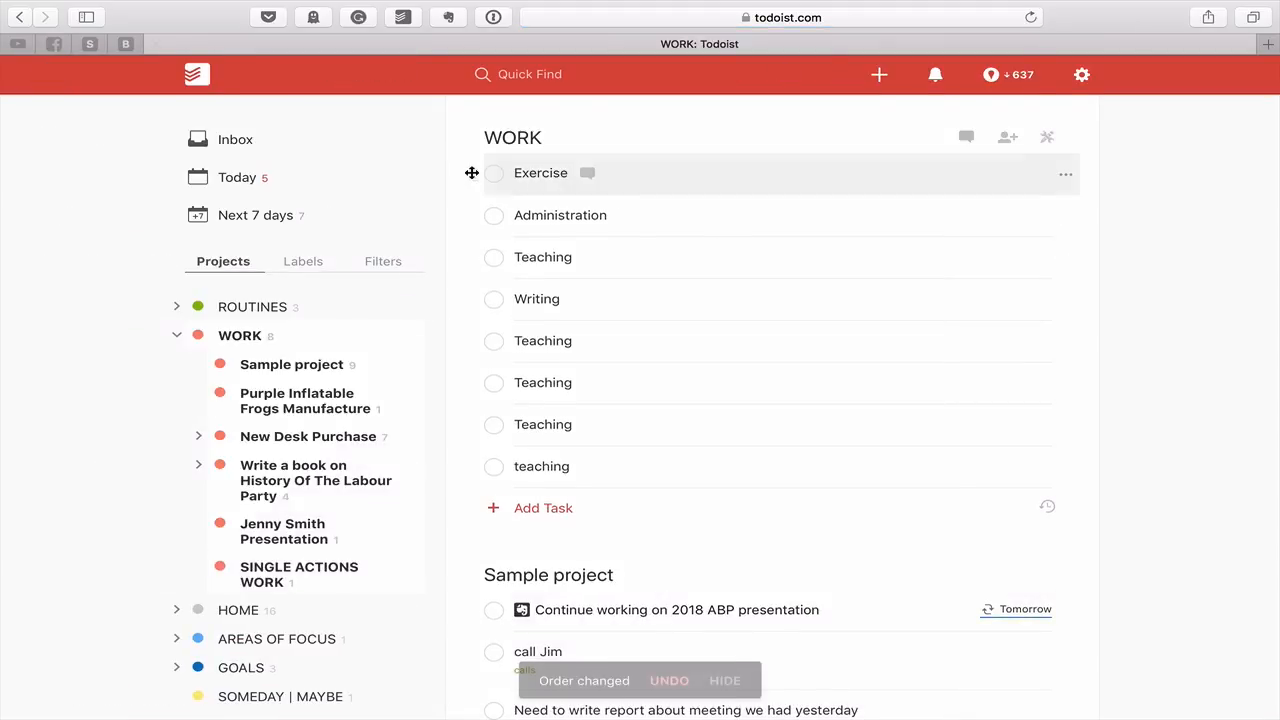
click(471, 172)
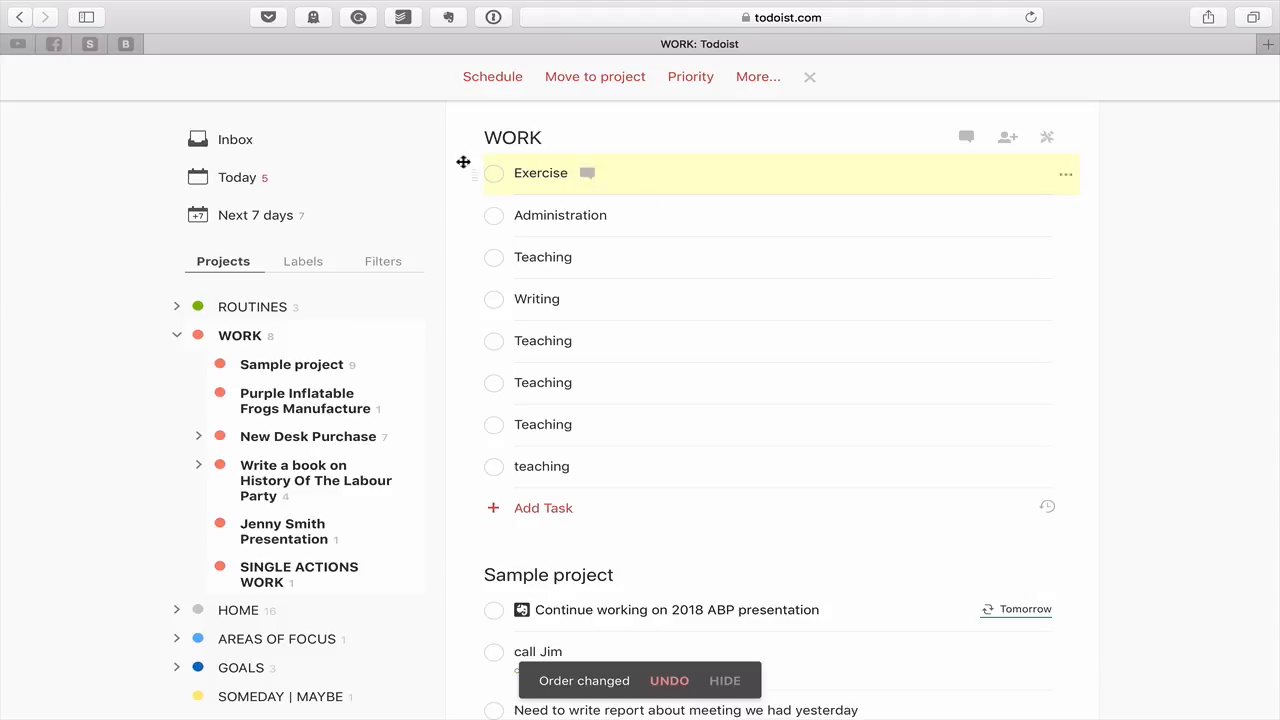
click(495, 174)
Check off Administration, Writing and every remaining Teaching task in WORK
click(495, 218)
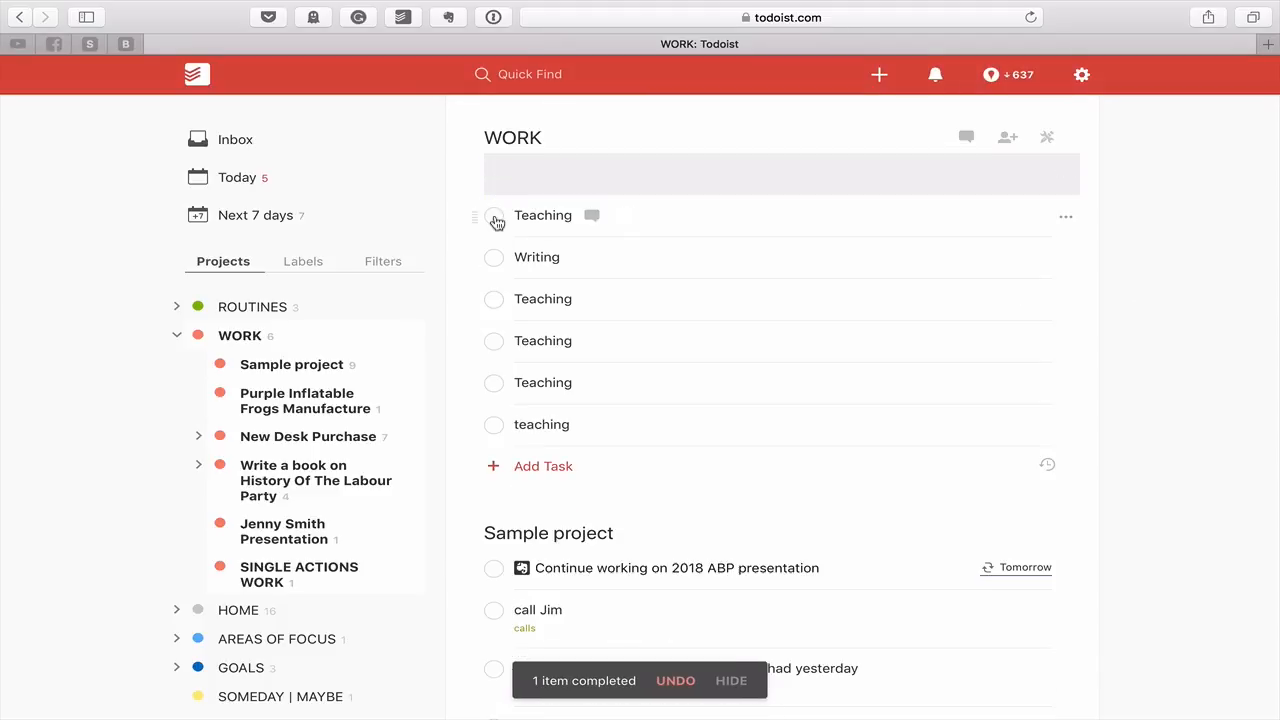
click(495, 219)
click(495, 218)
click(496, 218)
click(495, 218)
click(495, 218)
click(495, 219)
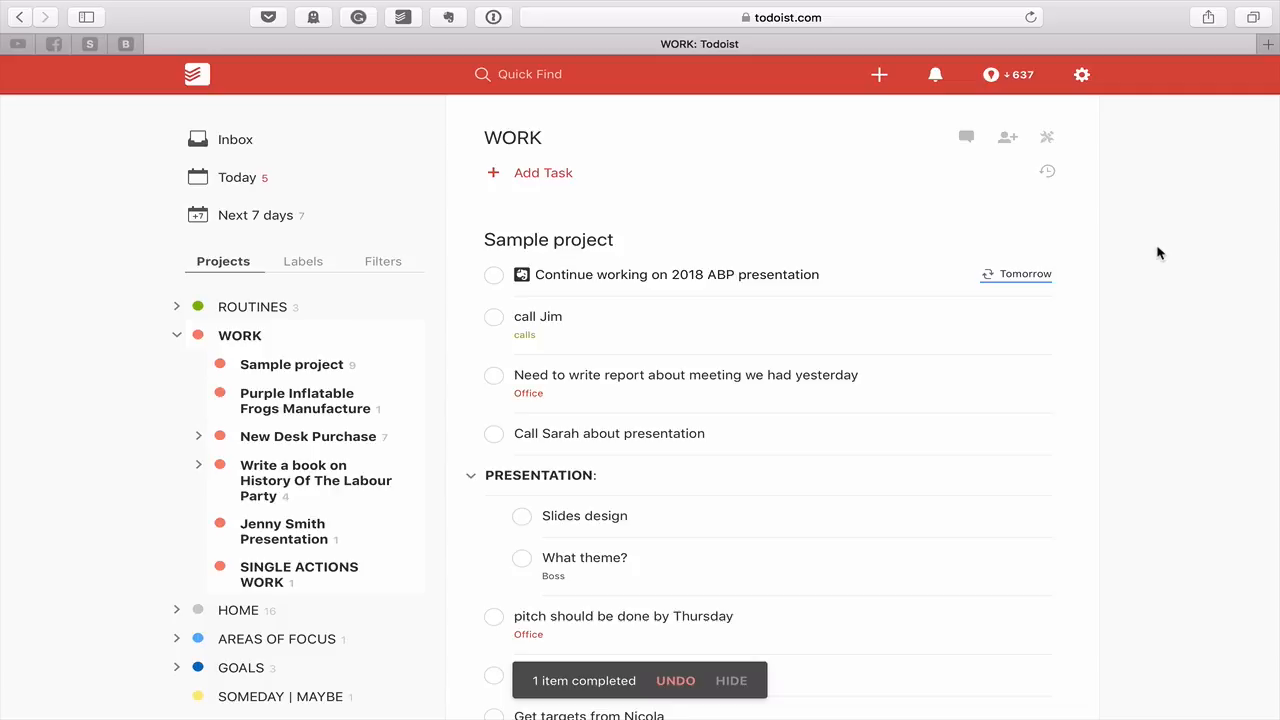
scroll(1160, 254, down, 3)
scroll(1160, 254, up, 4)
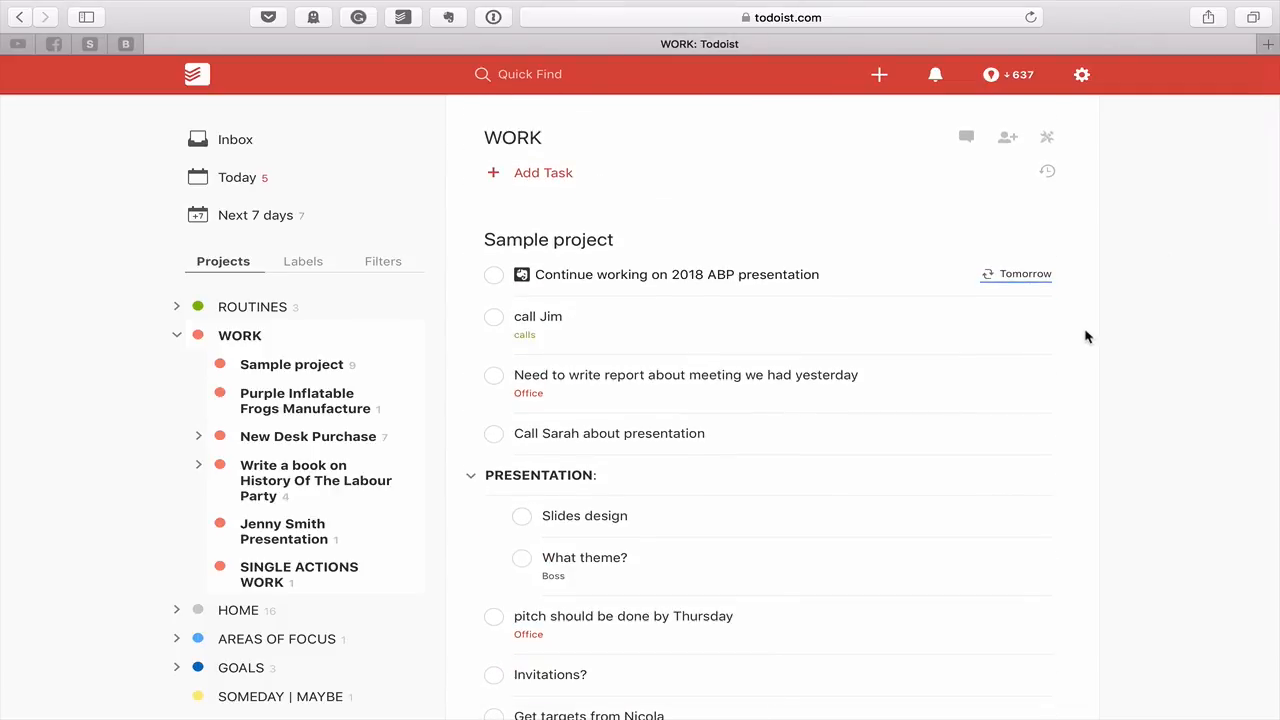
Open Sample project from the sidebar project list
click(312, 366)
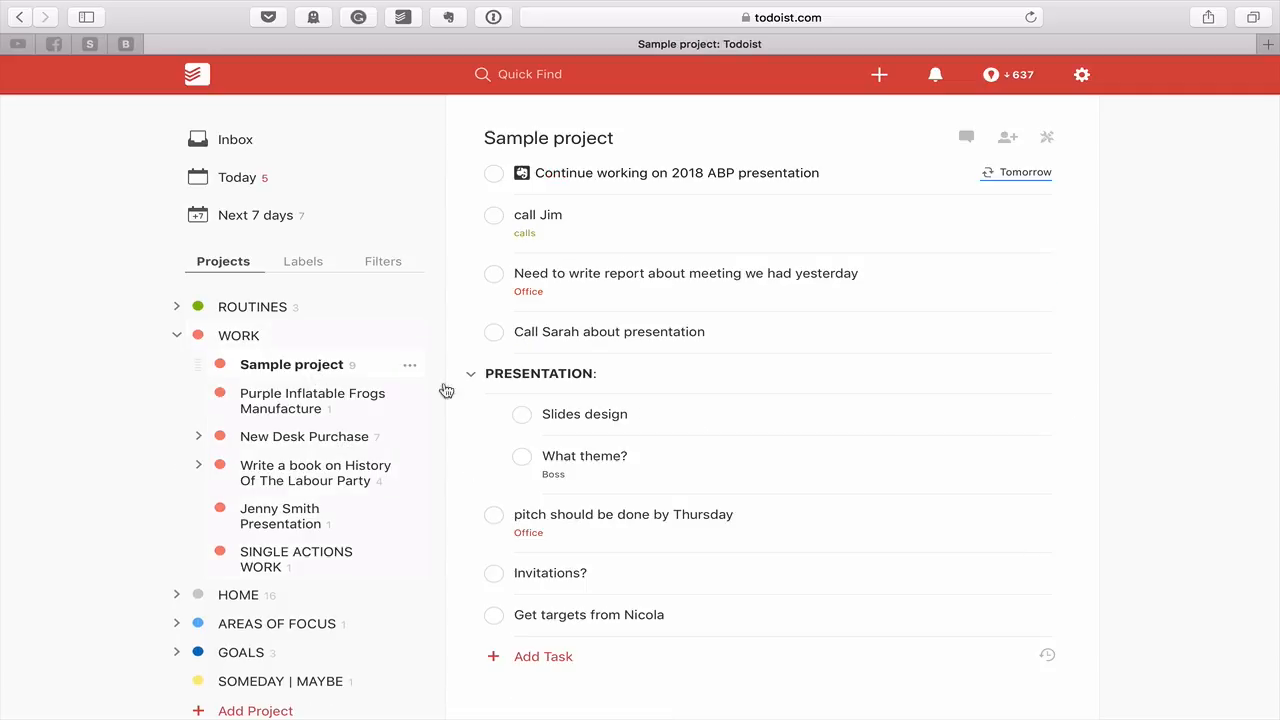
scroll(1163, 395, up, 2)
Extend the calls-labelled call task to end with 'about when we can expect the targets' and save
click(661, 205)
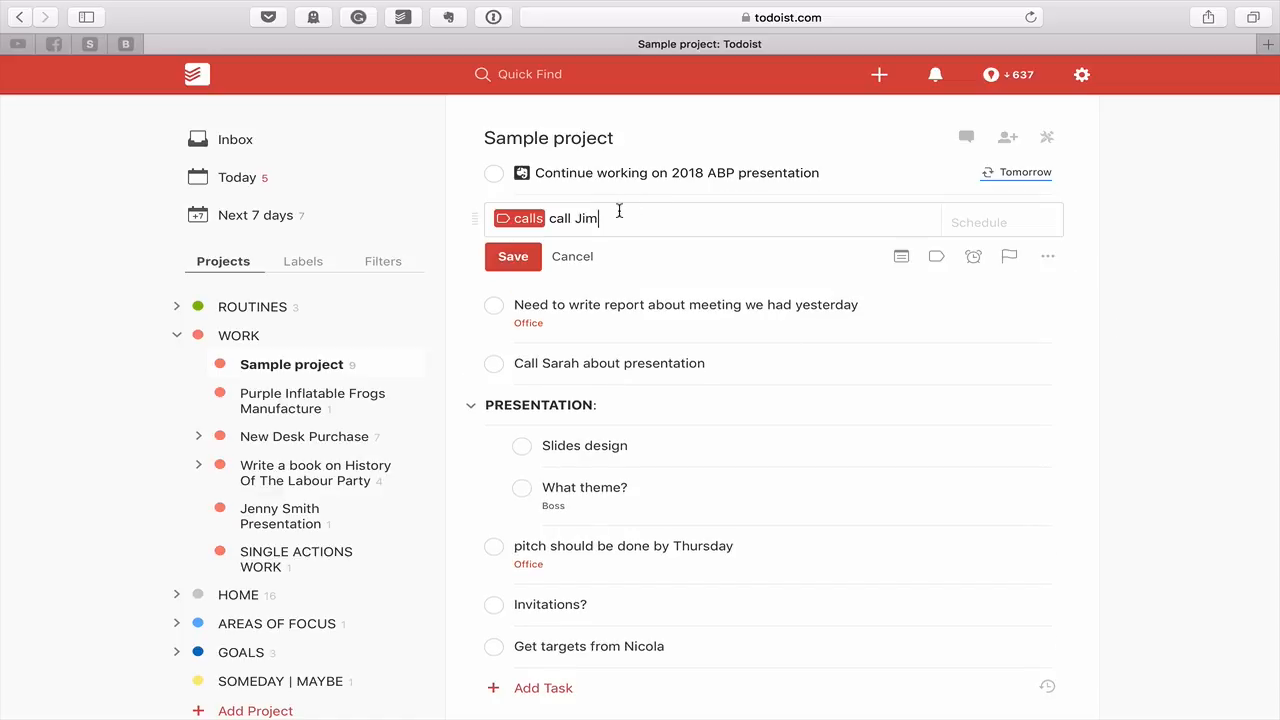
text(about when we can expect the)
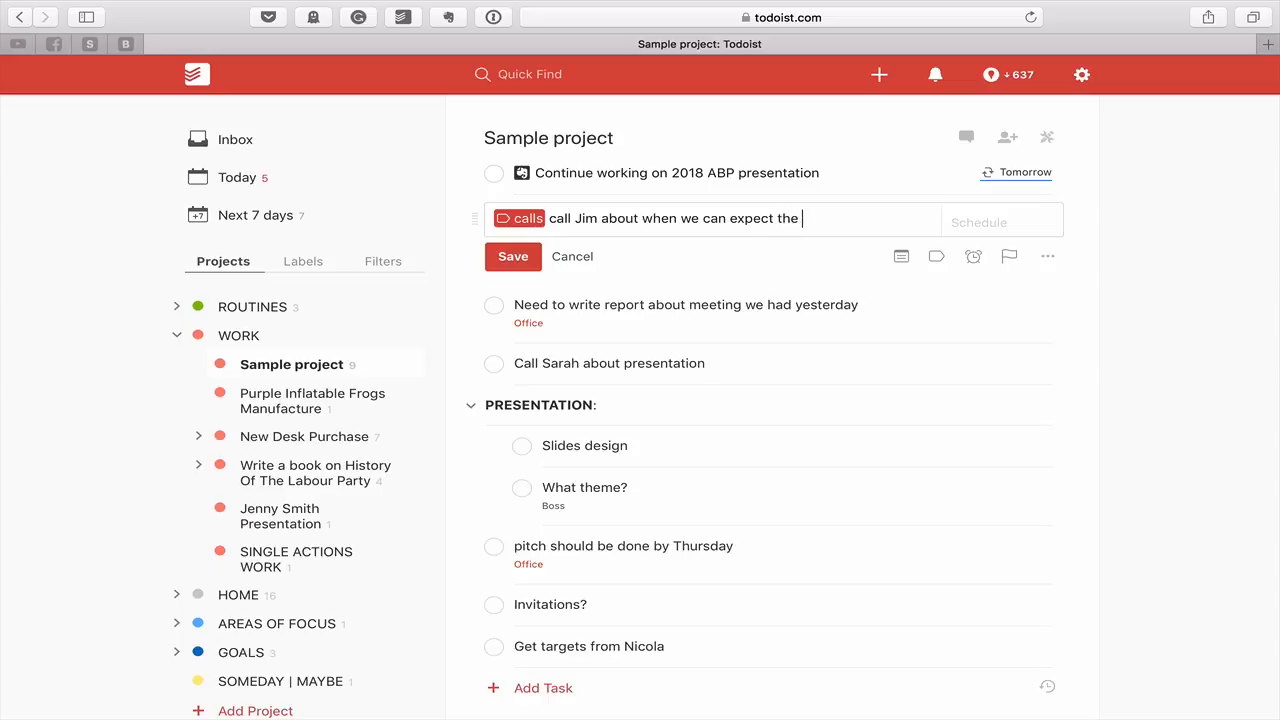
text( targetd)
key(BackSpace)
text(s)
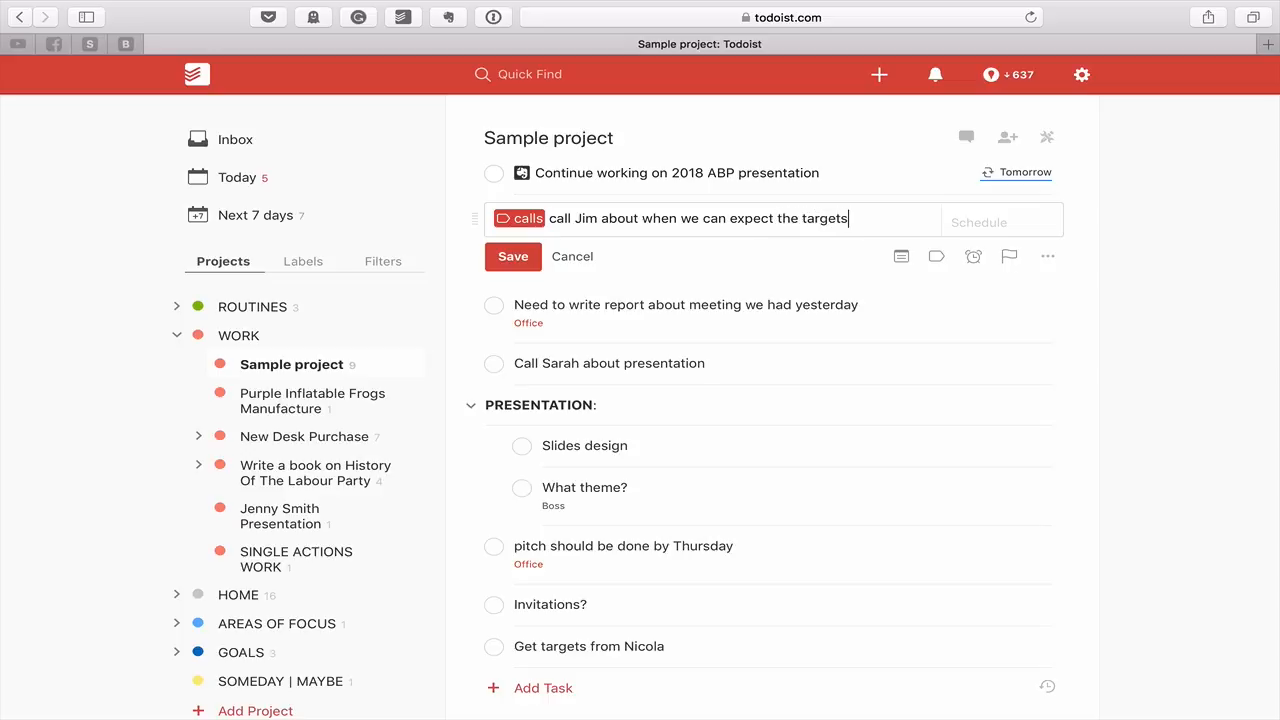
click(513, 258)
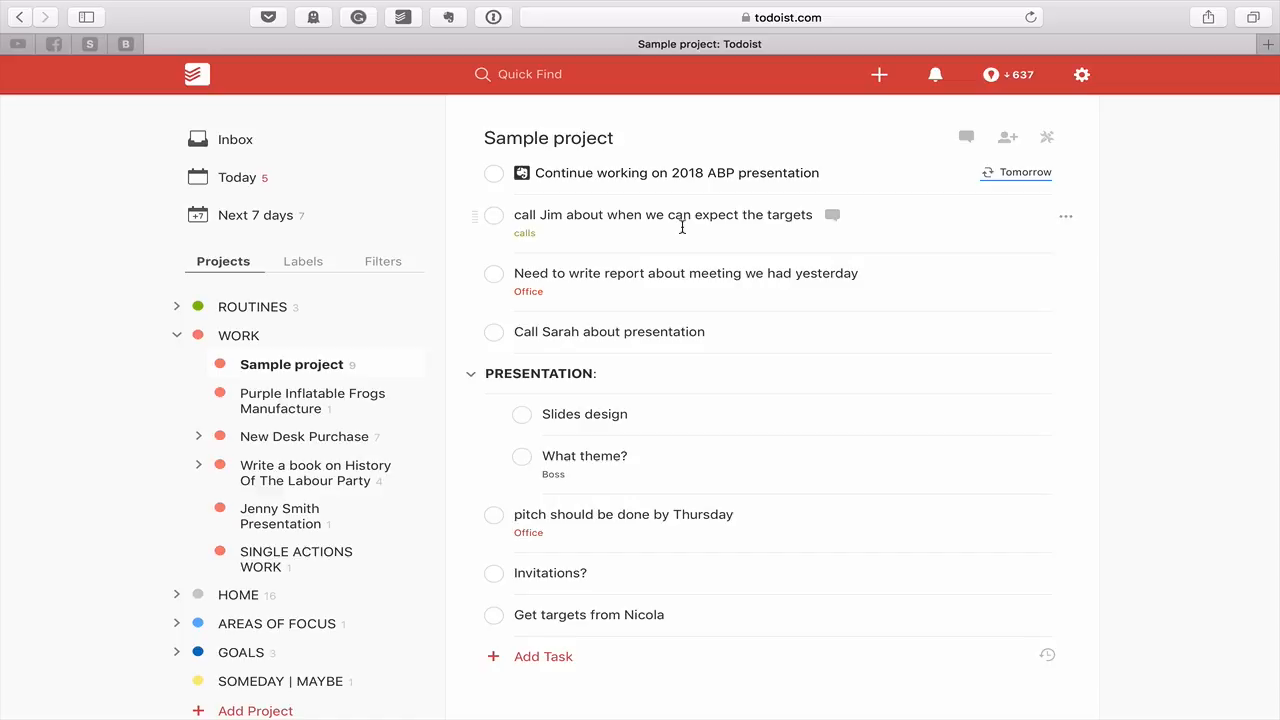
Add a comment containing the contact's phone number to the targets call task
click(832, 216)
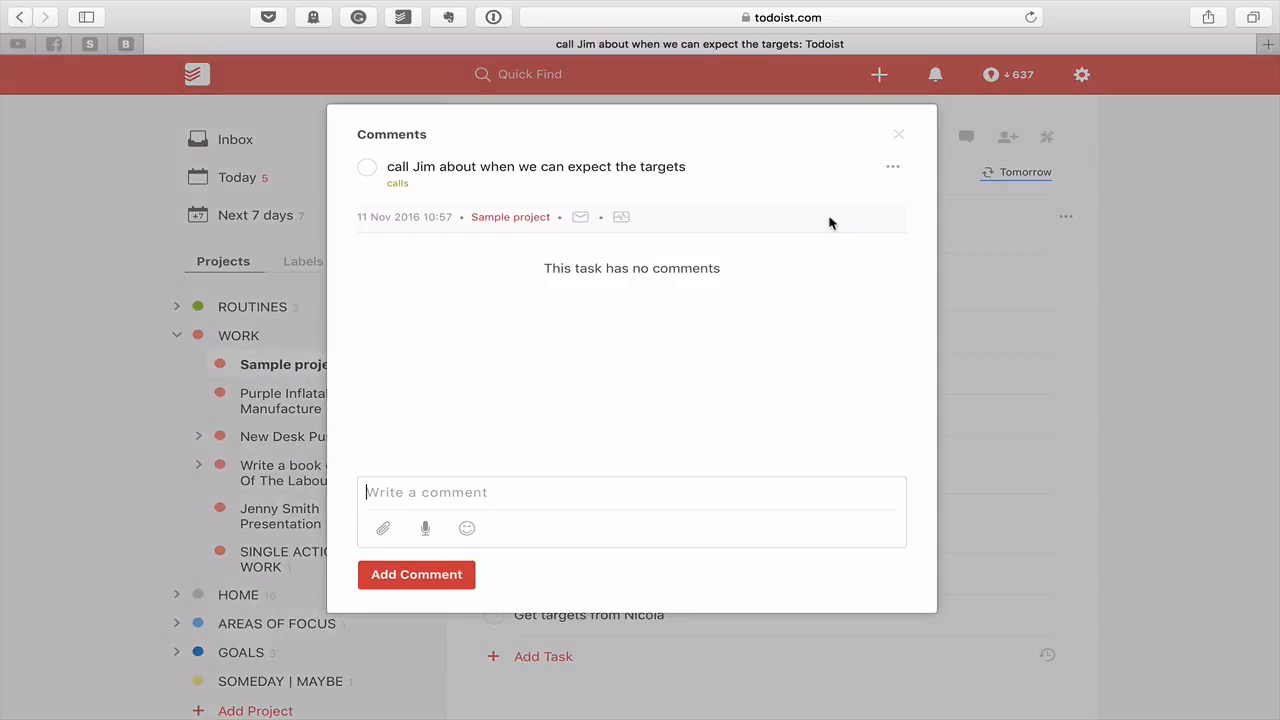
key(BackSpace)
click(439, 578)
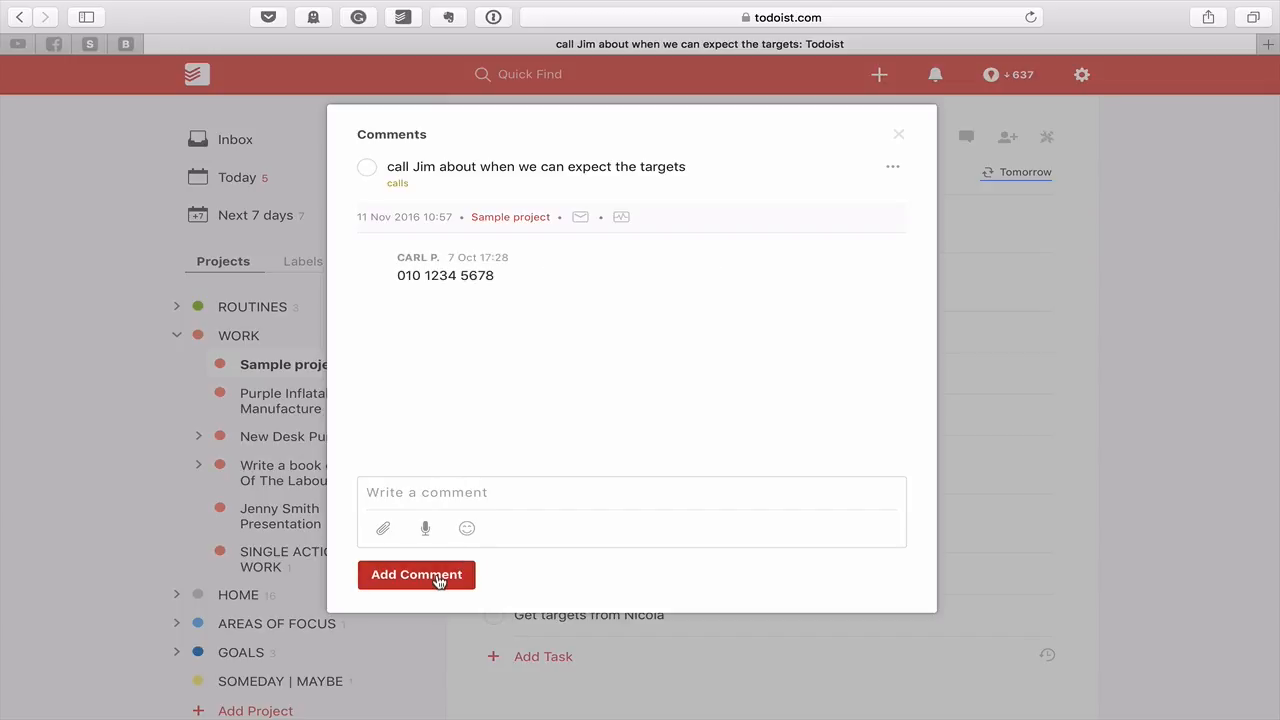
mouse_move(492, 277)
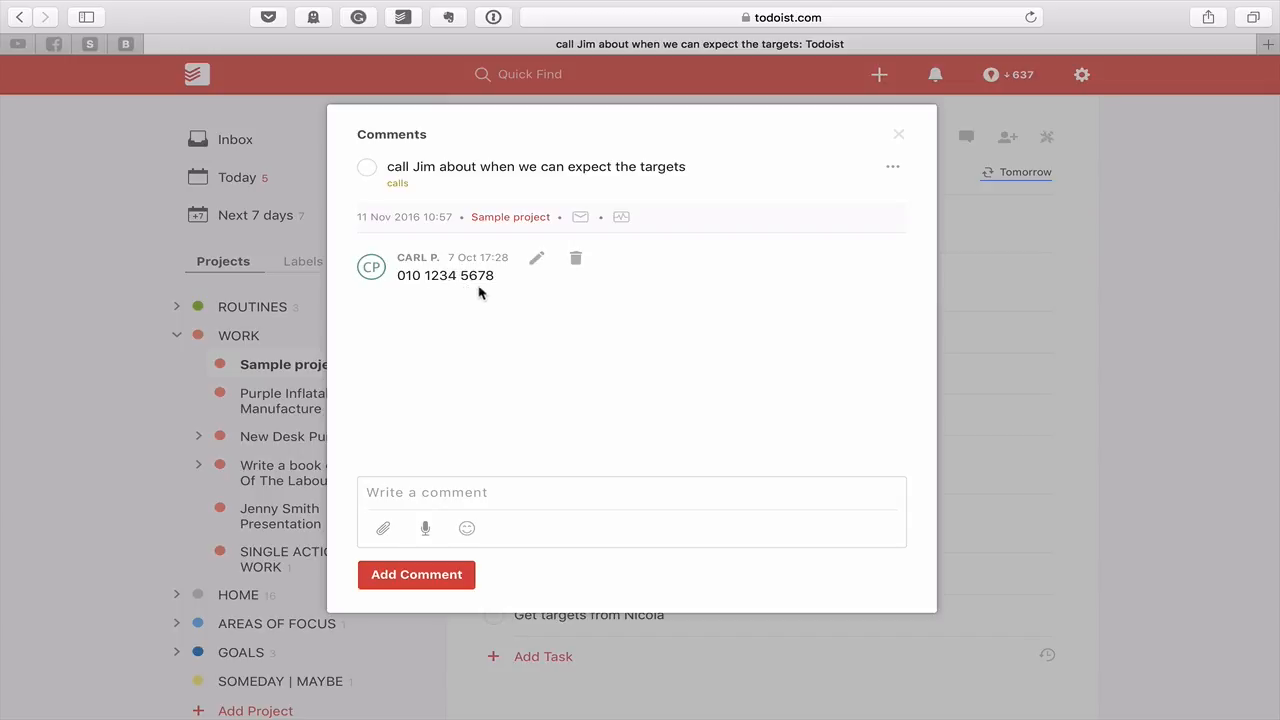
click(897, 135)
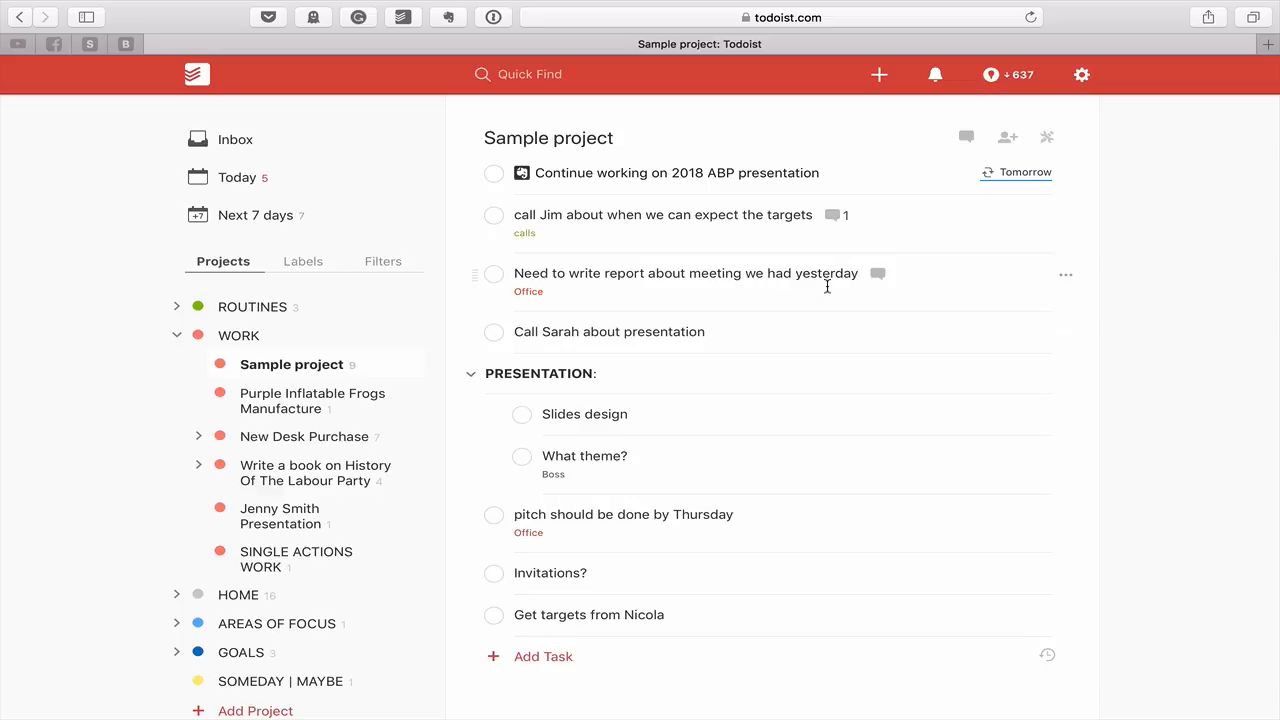
Reword the report task to be about 'locating Purple fabric' and save it
click(793, 279)
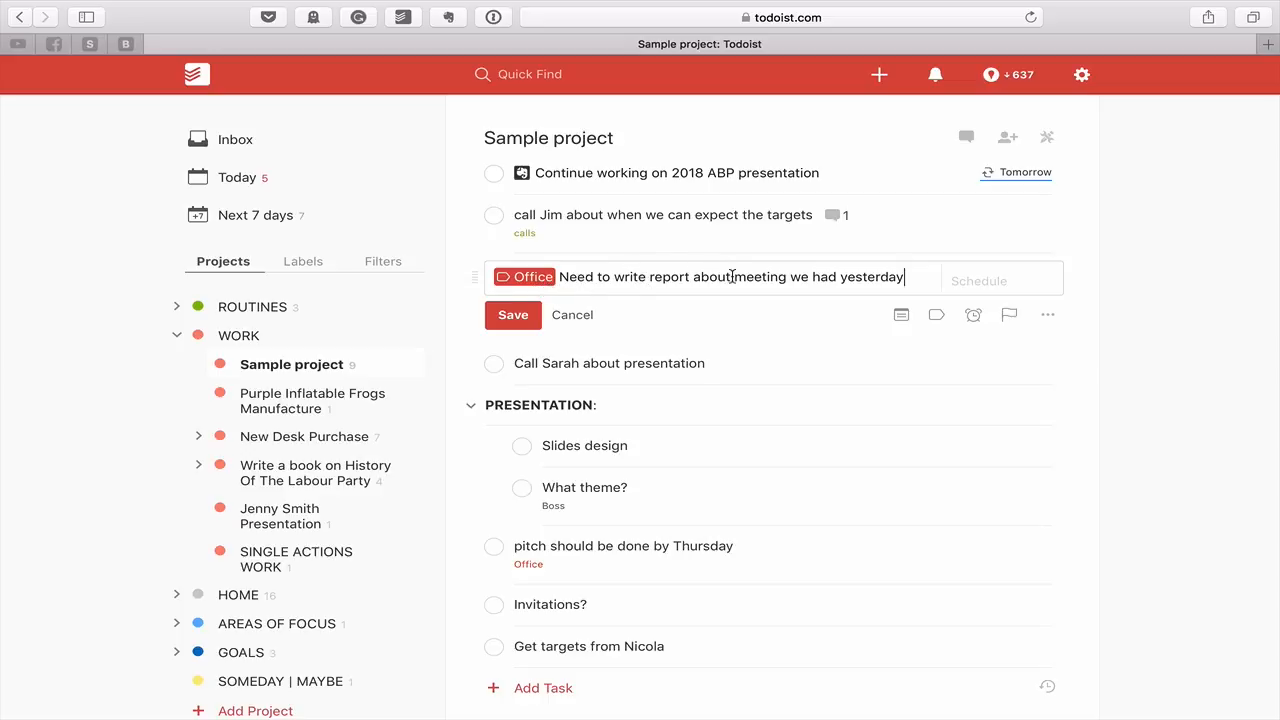
drag(734, 277, 910, 279)
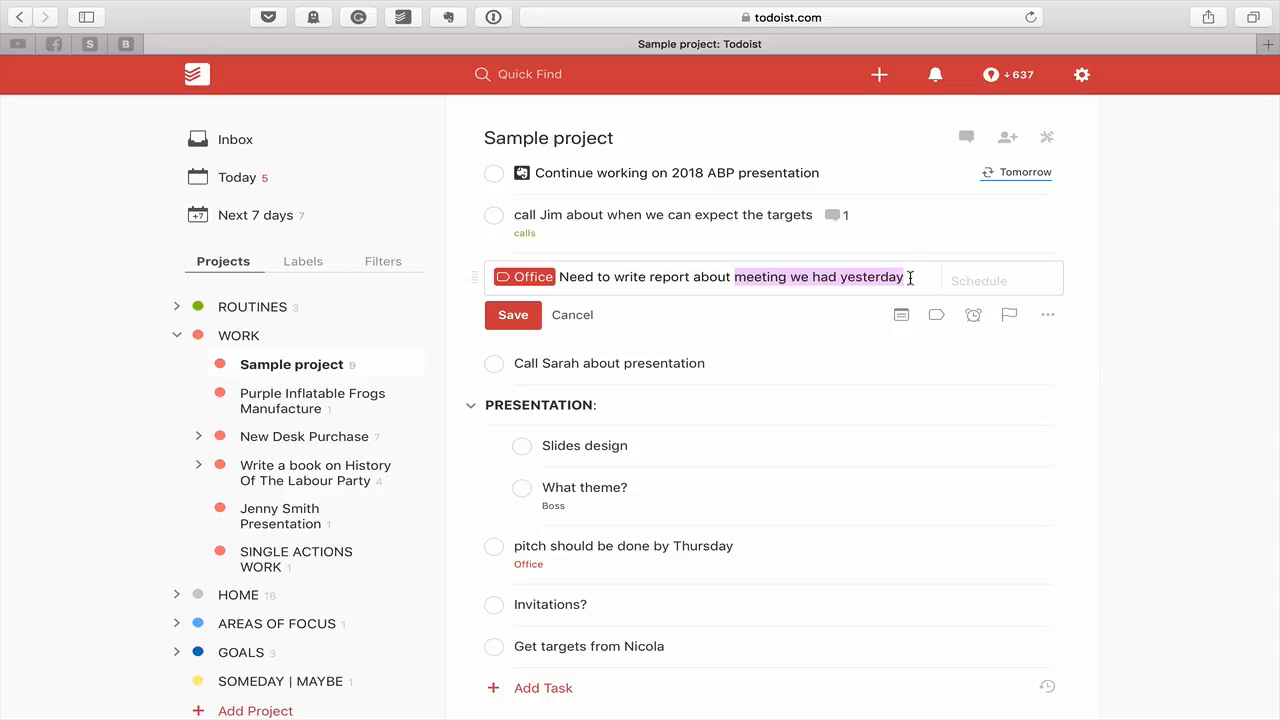
text(loca)
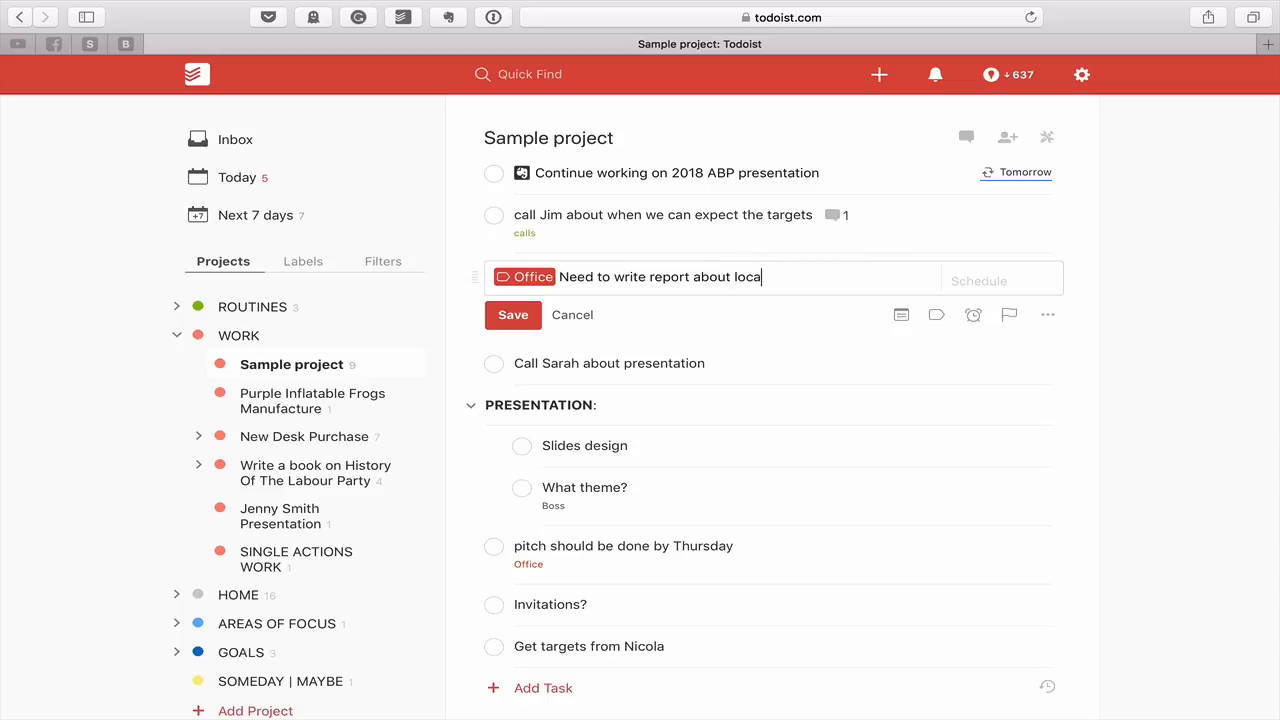
text(ting Purple fabric)
click(530, 322)
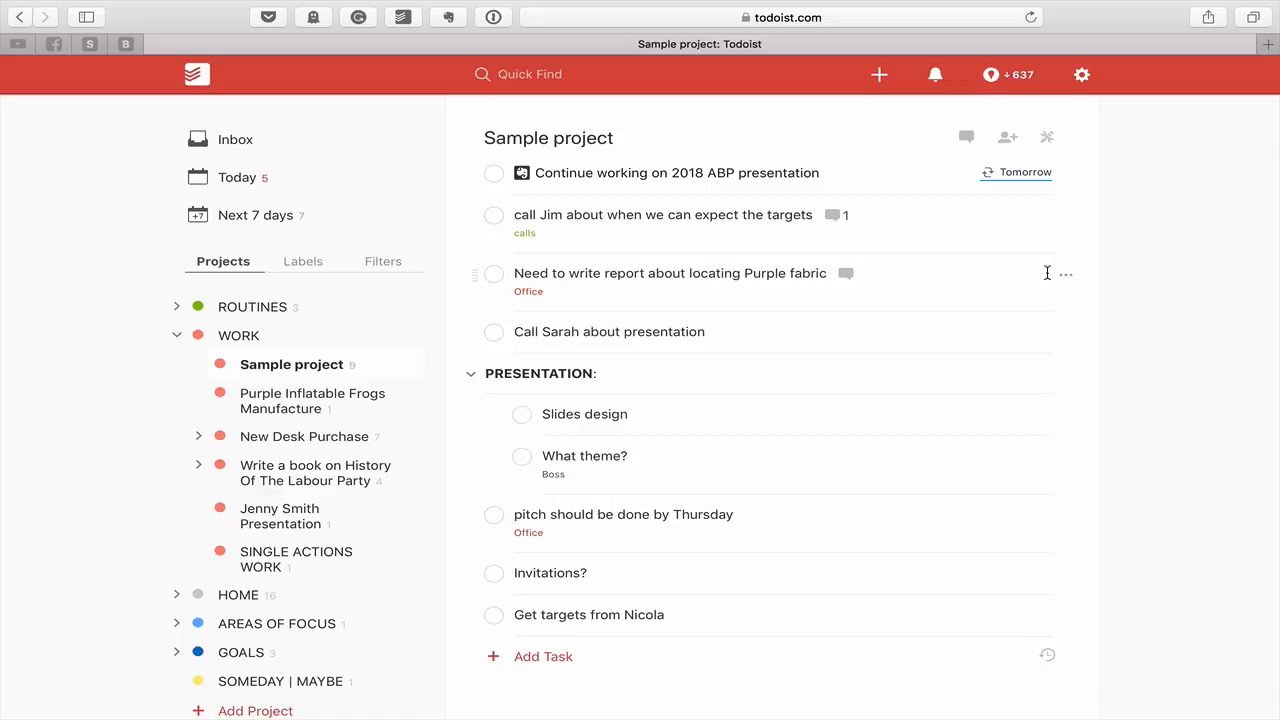
Insert 'APB 2018' into the presentation call task, add the calls label, and save
click(806, 325)
click(602, 335)
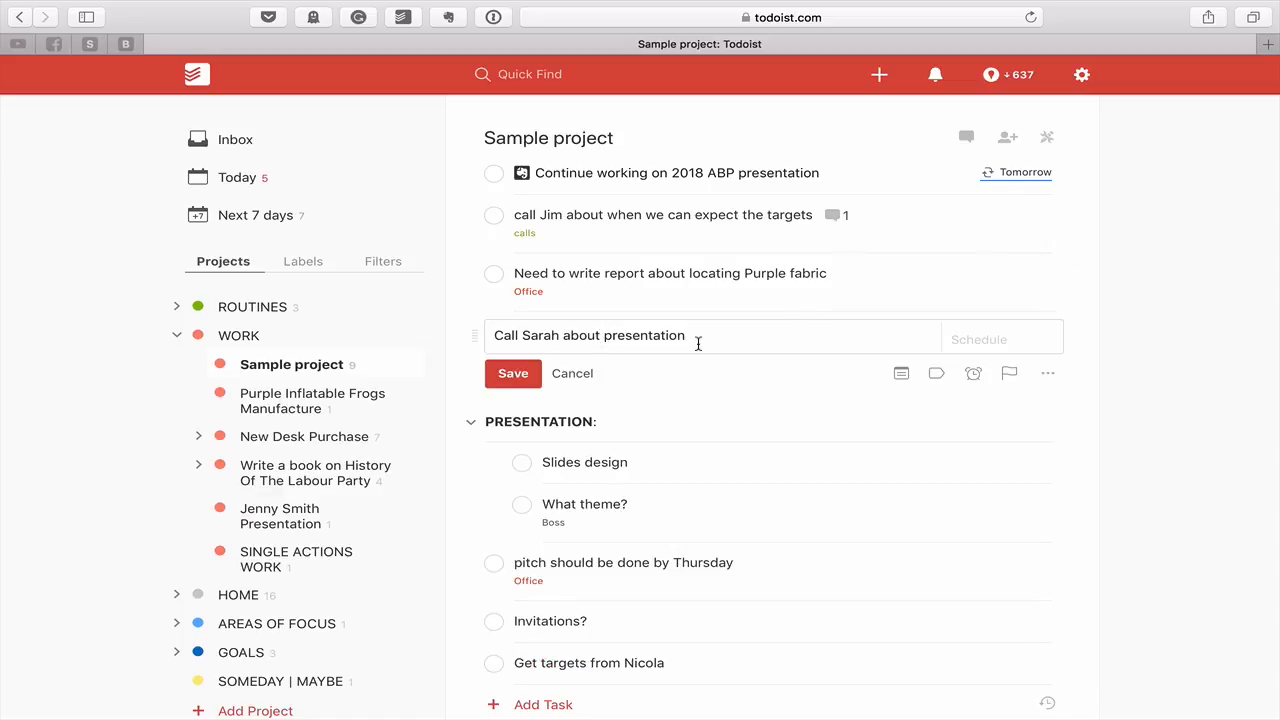
text(APB 2018)
click(774, 337)
text(@cal)
key(Return)
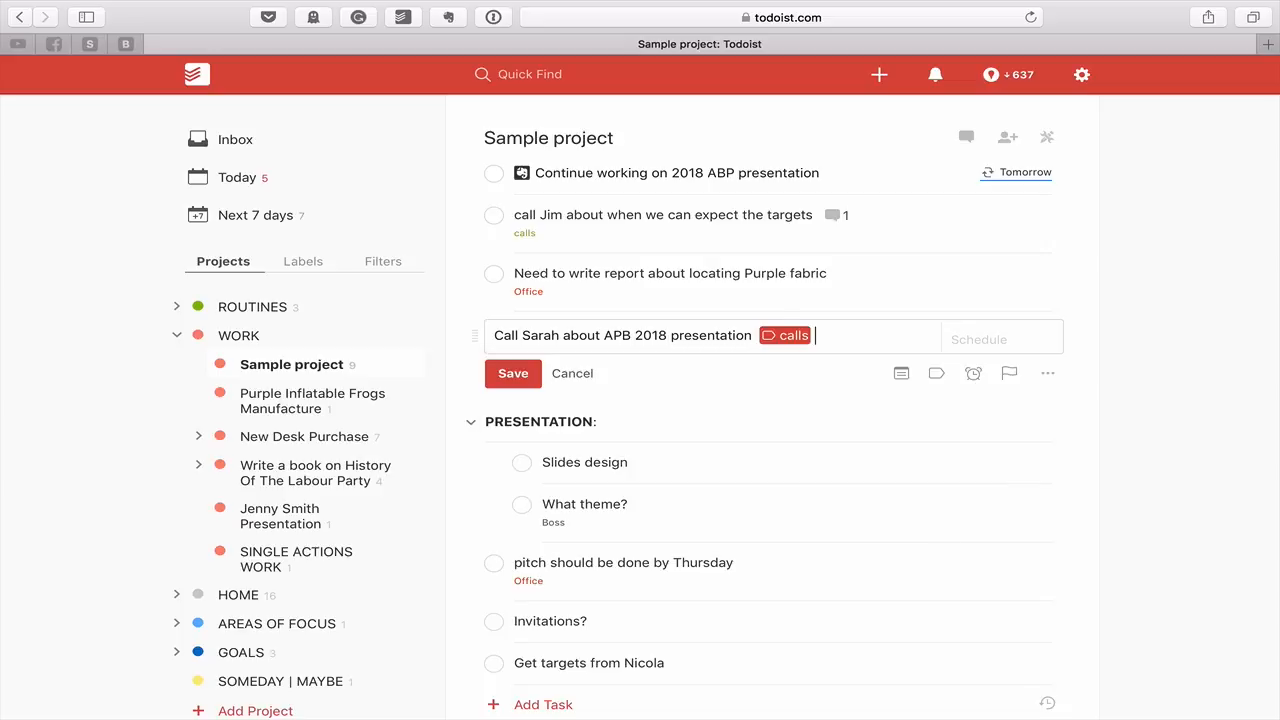
click(505, 375)
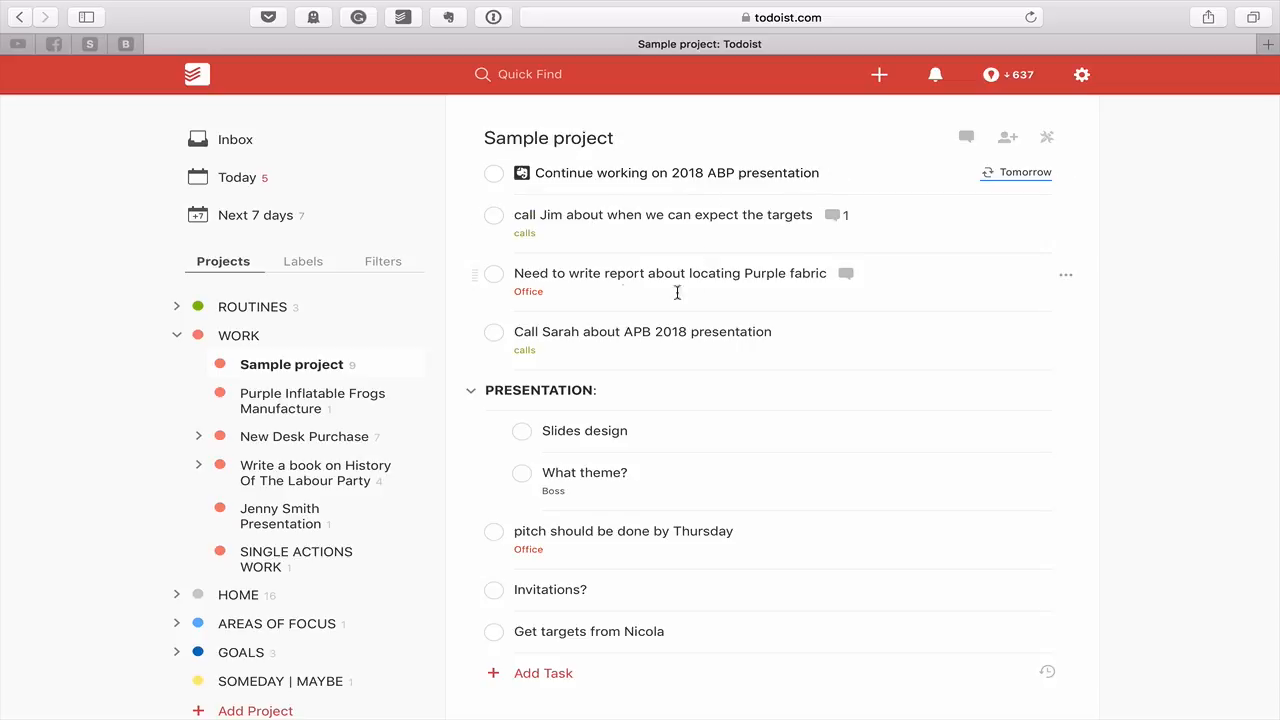
Label 'Continue working on 2018 ABP presentation' with Office and save it
click(870, 176)
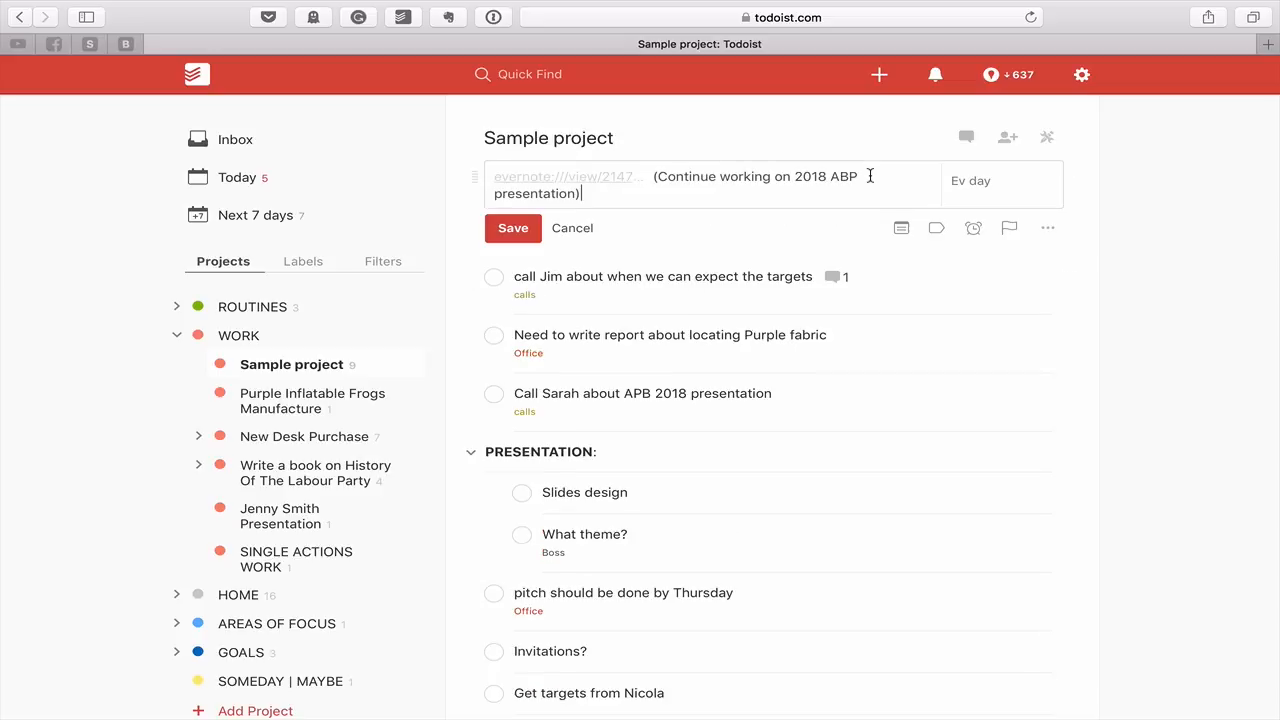
text(@office)
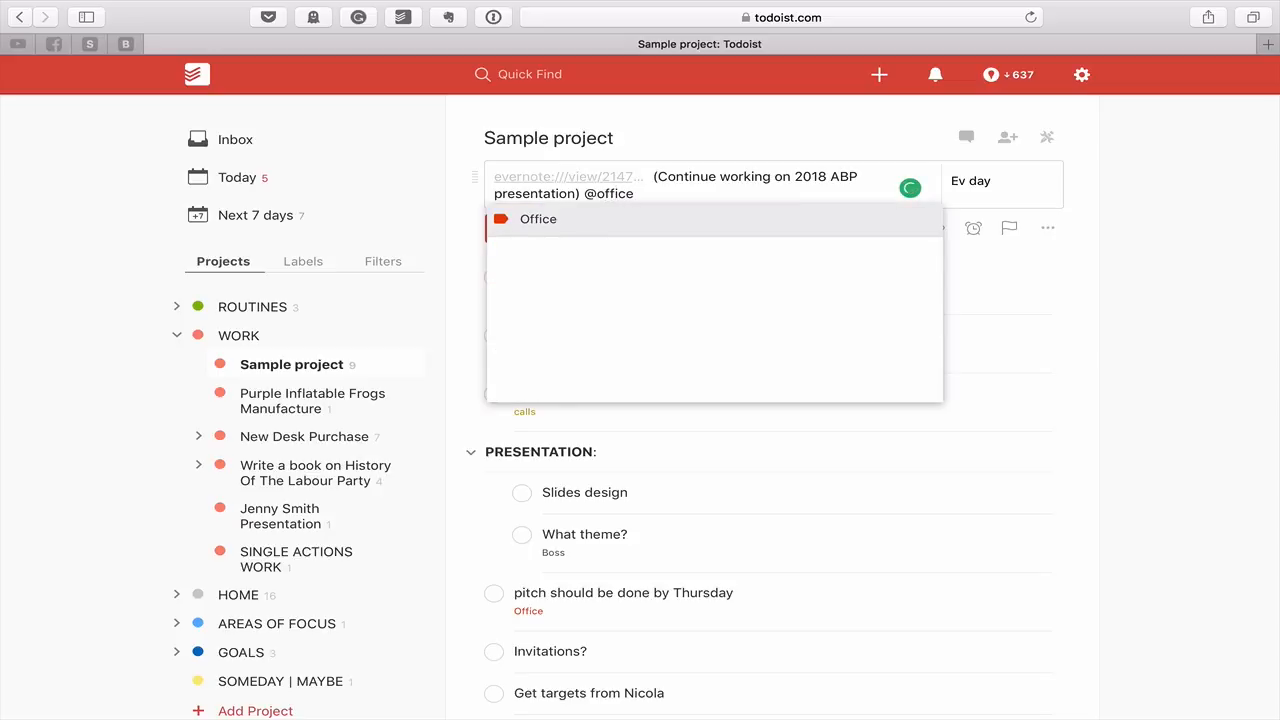
key(Return)
click(511, 227)
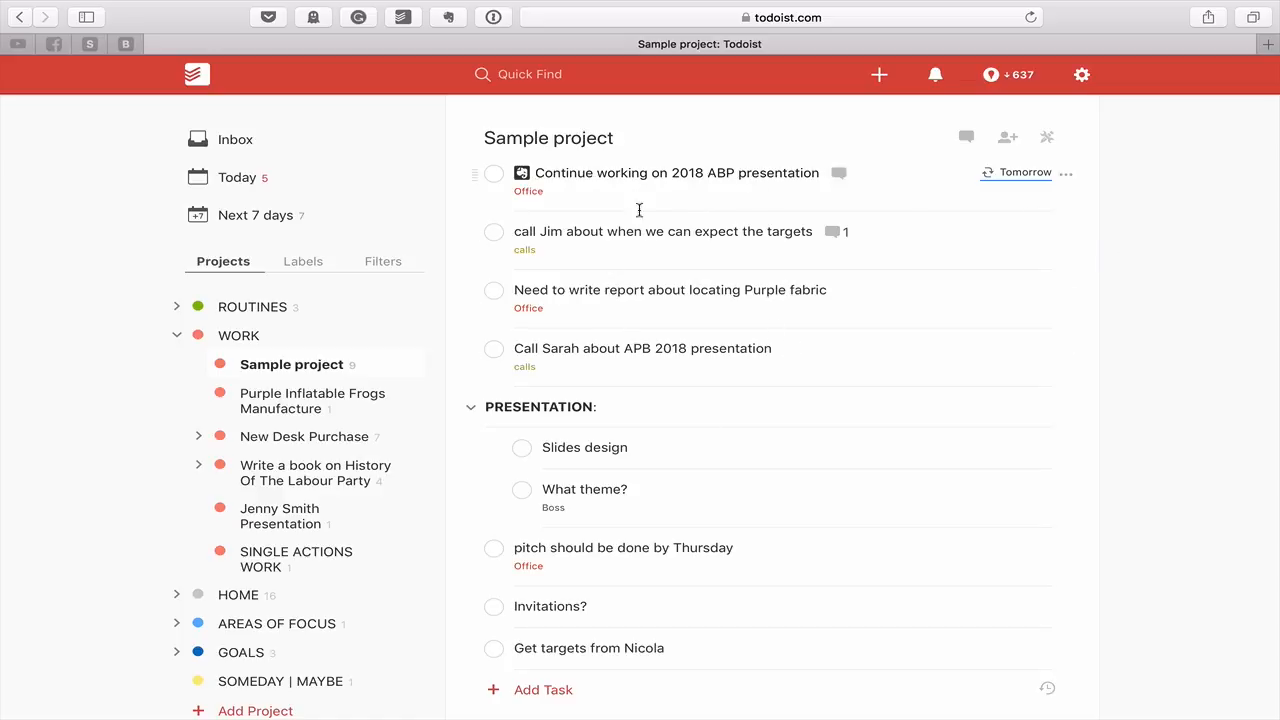
Move the Purple fabric report task up to second place and give it priority 1
drag(479, 347, 478, 285)
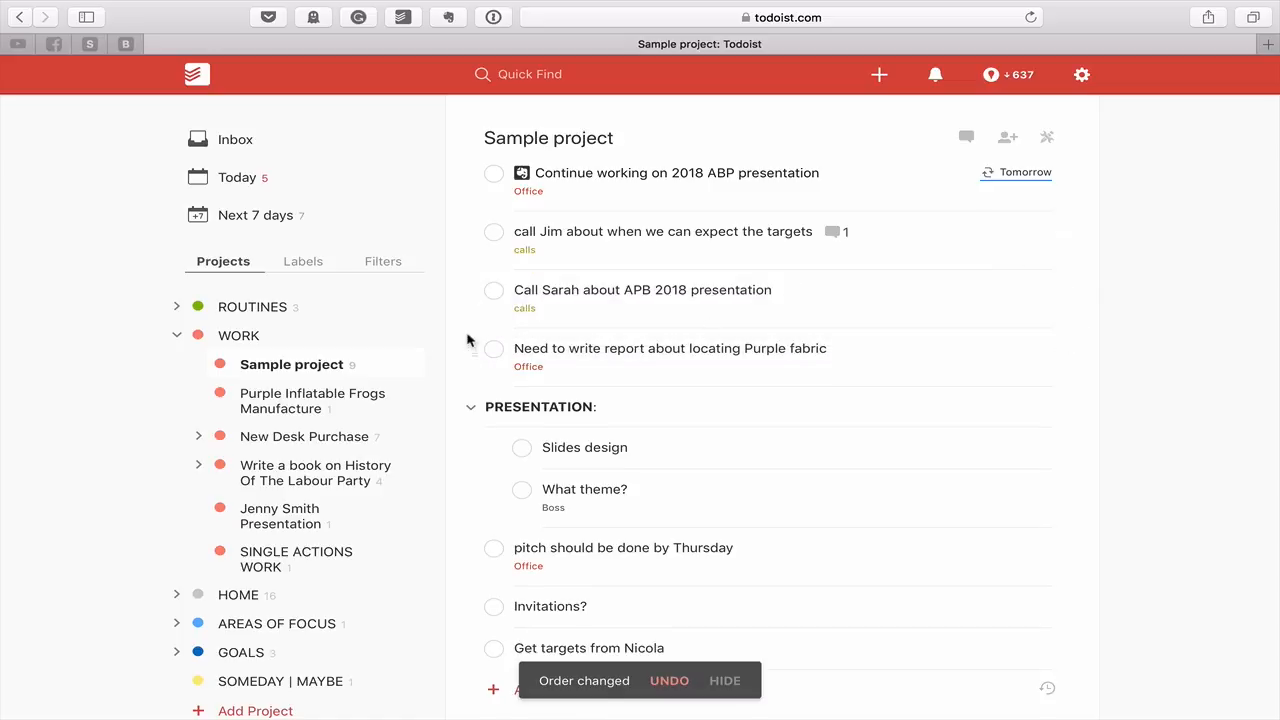
drag(472, 349, 480, 226)
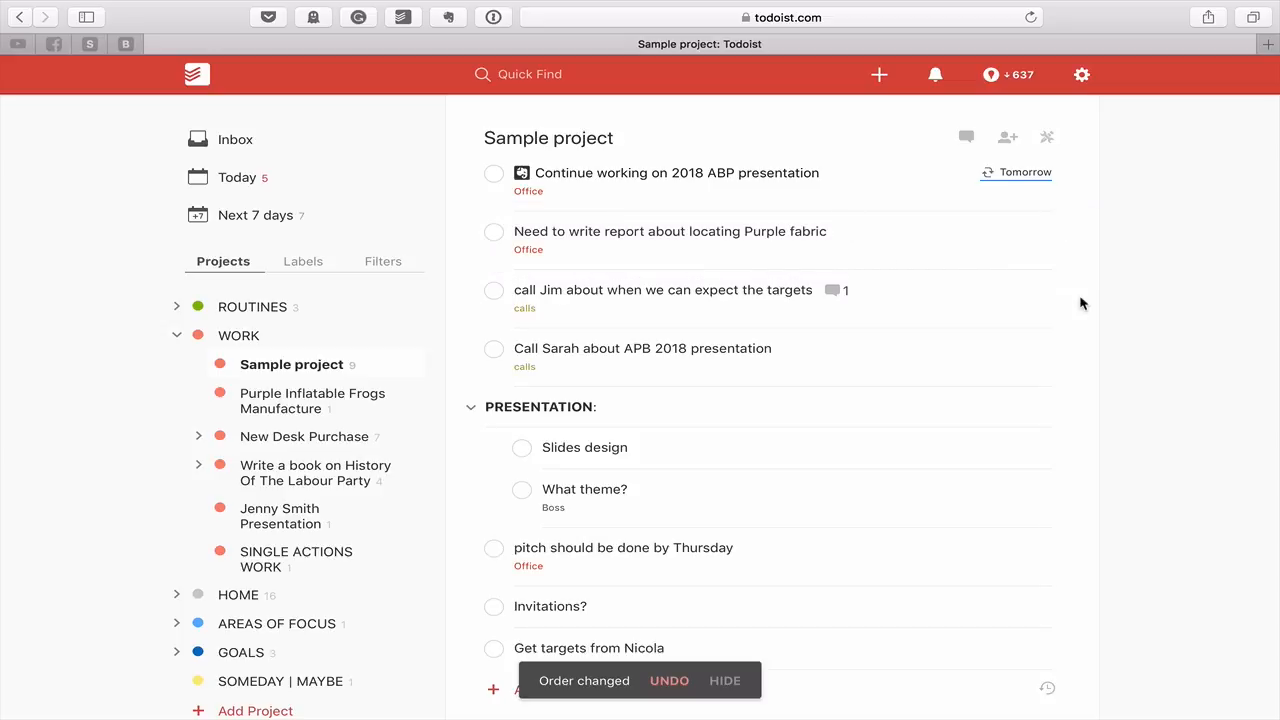
click(1016, 246)
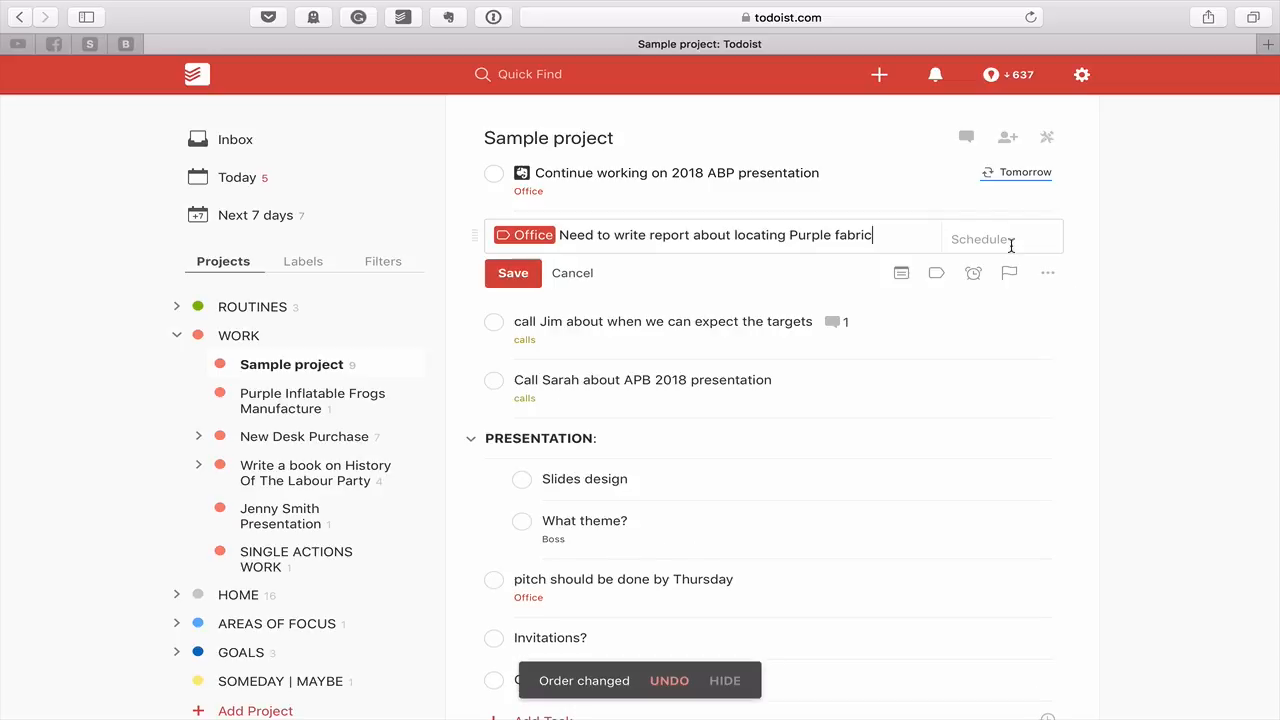
click(1009, 272)
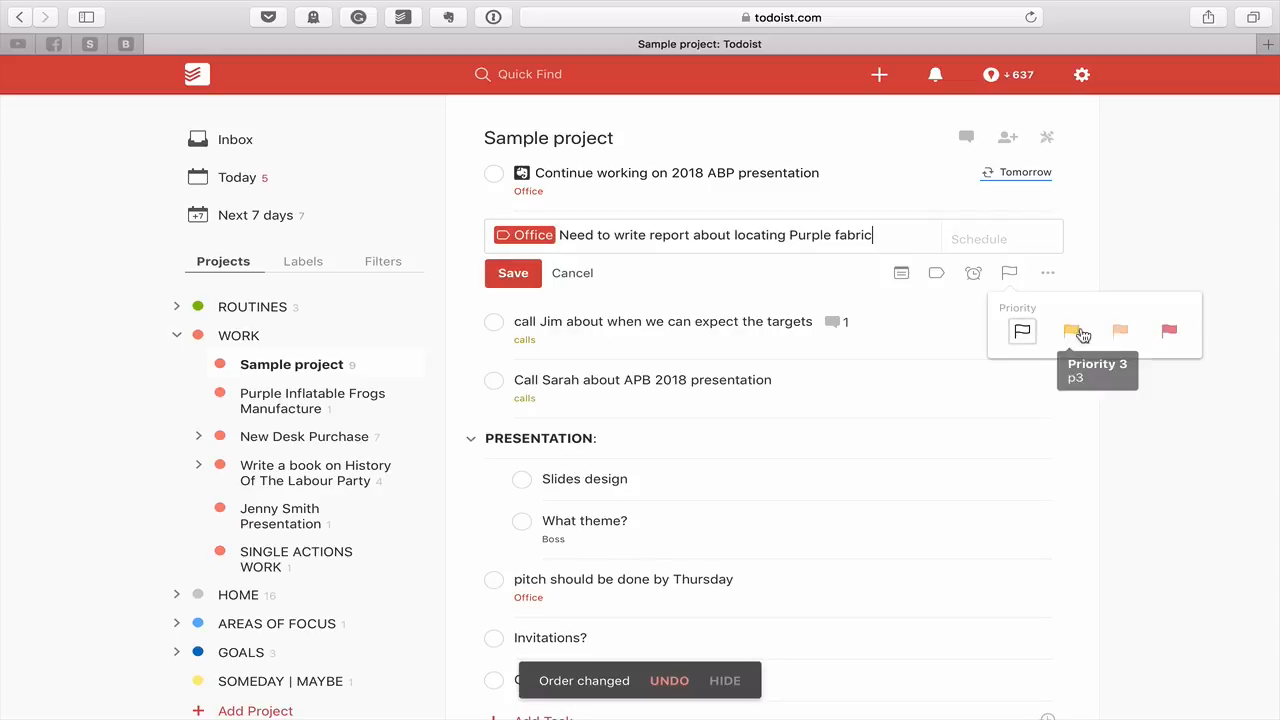
click(1169, 333)
click(515, 276)
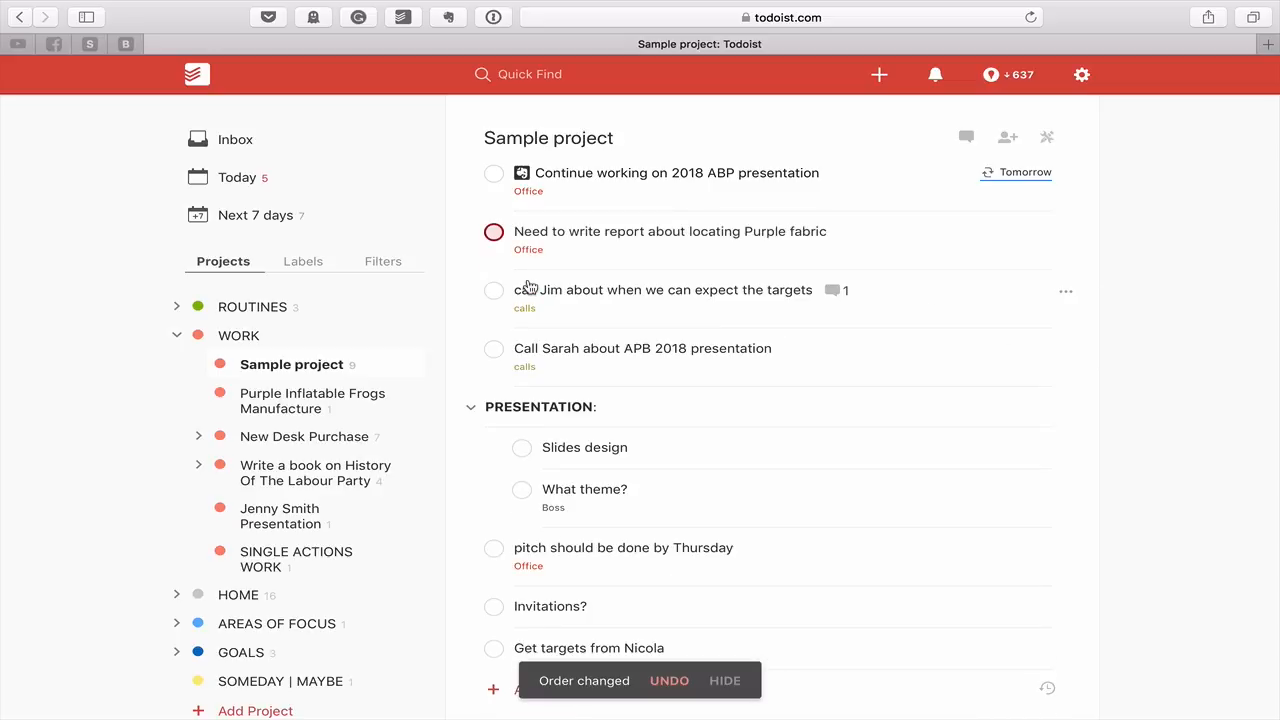
Set the targets call task to priority 2 and the APB 2018 call task to priority 1
click(922, 286)
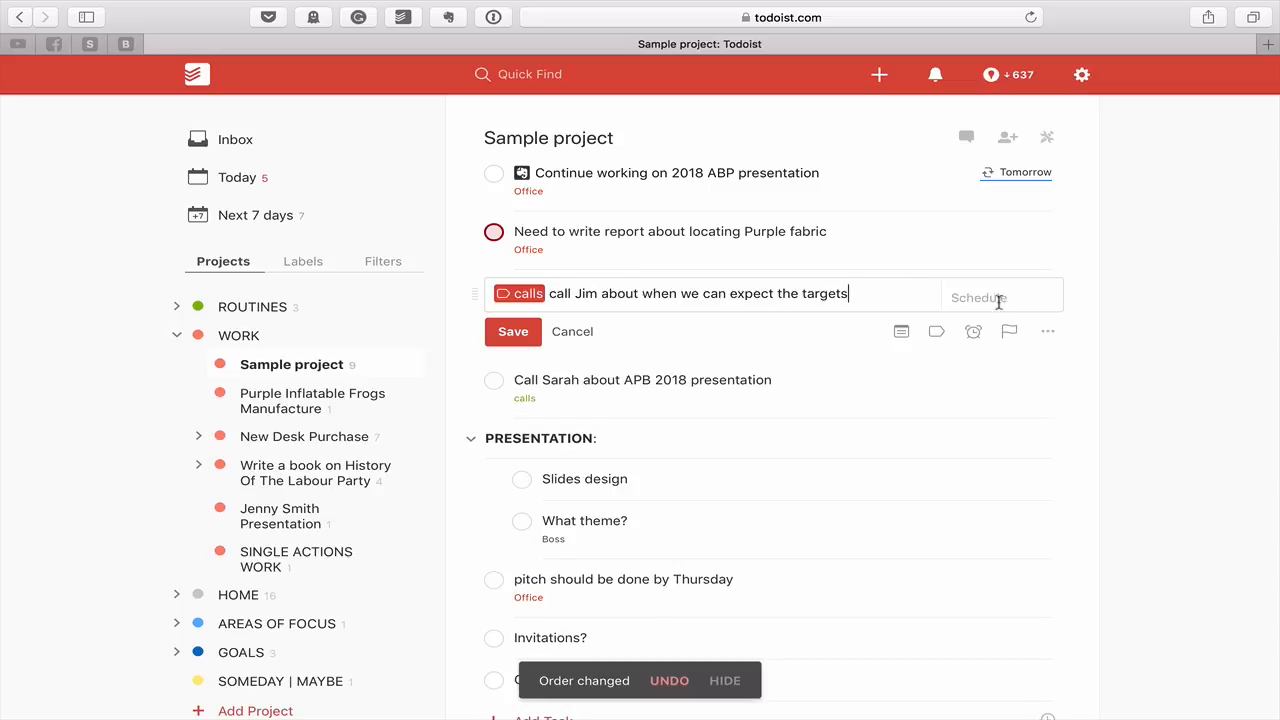
click(1013, 340)
click(1111, 393)
click(520, 333)
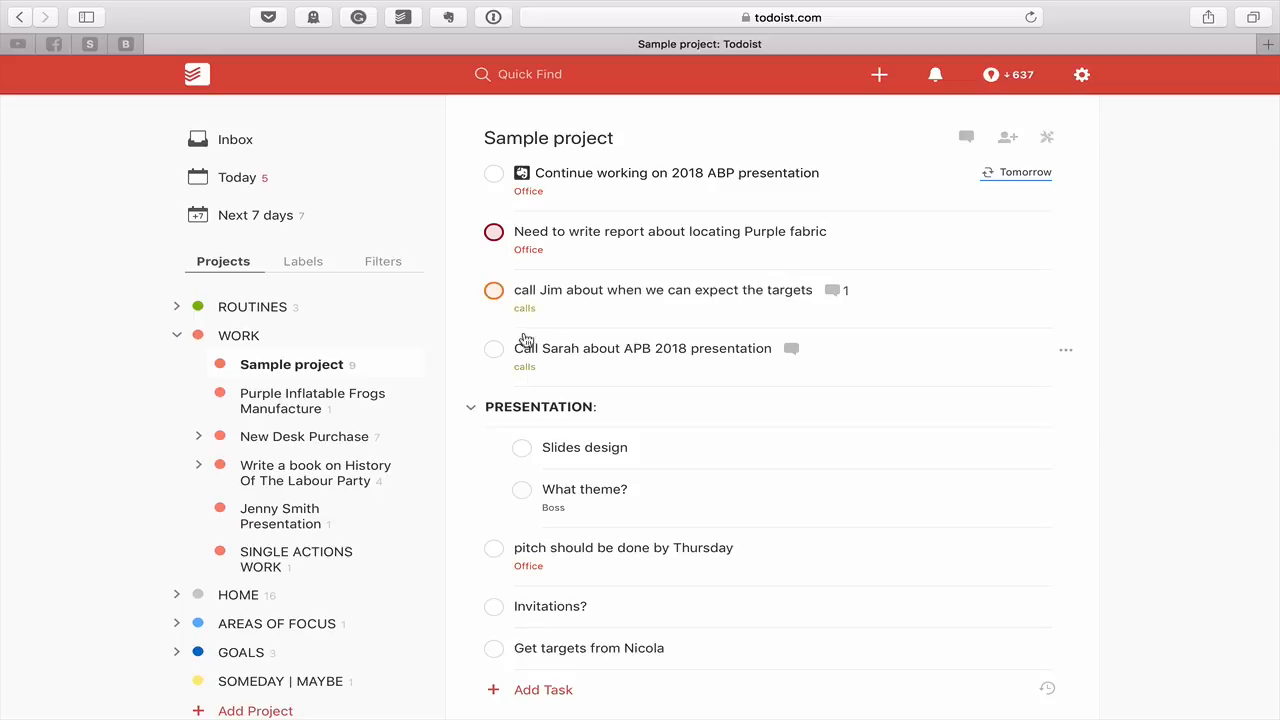
click(1066, 350)
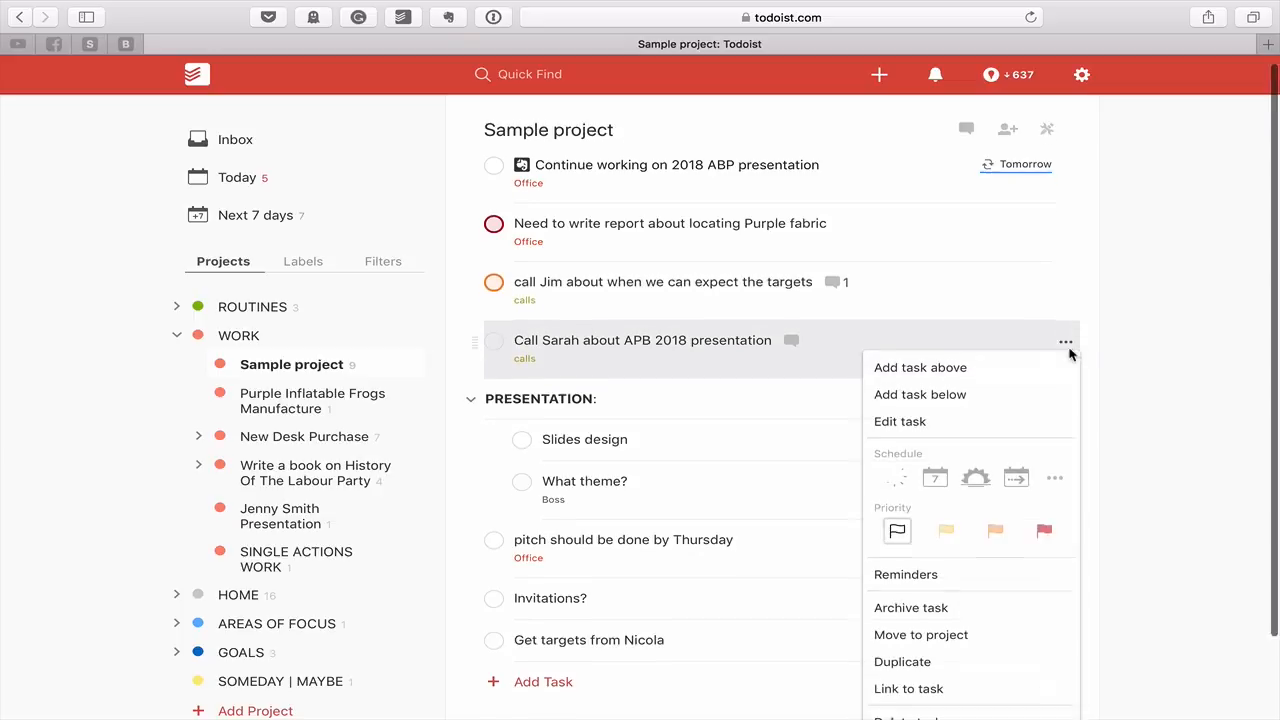
click(1044, 480)
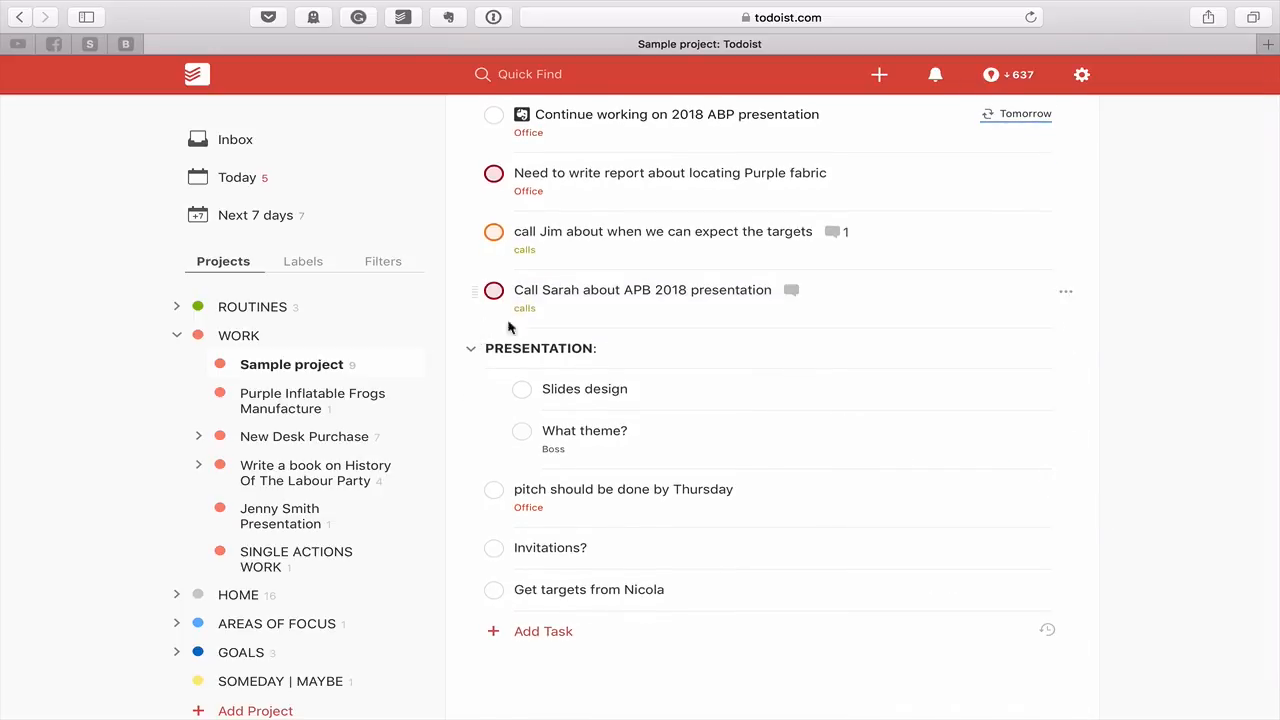
scroll(1145, 294, up, 2)
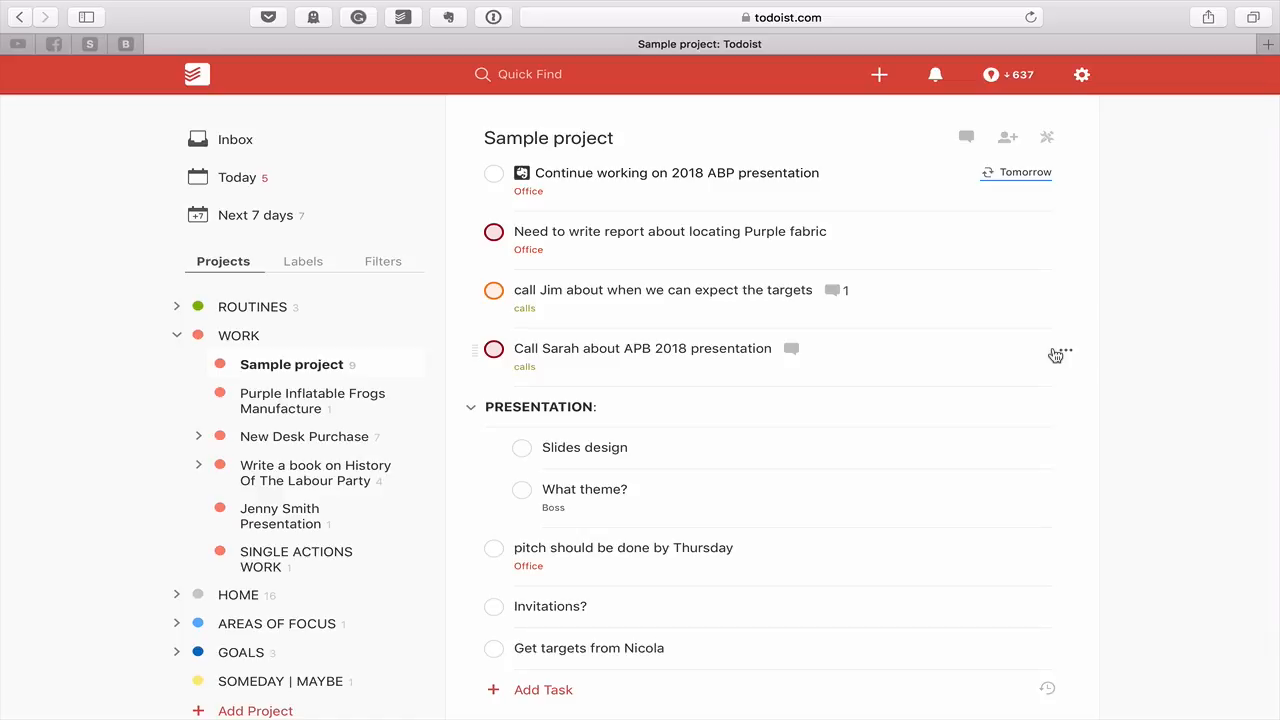
Reword the slides design task to start 'Find the slides' and add 'For APB Presentation'
scroll(1050, 356, down, 2)
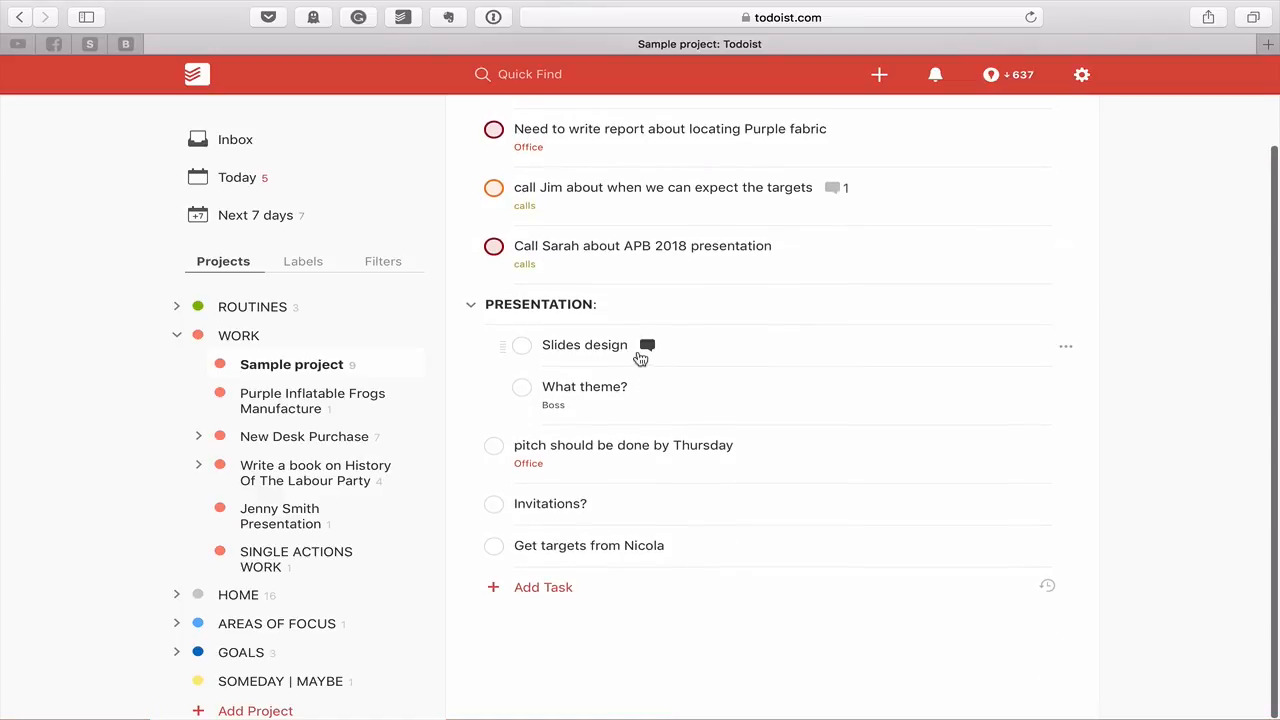
click(615, 346)
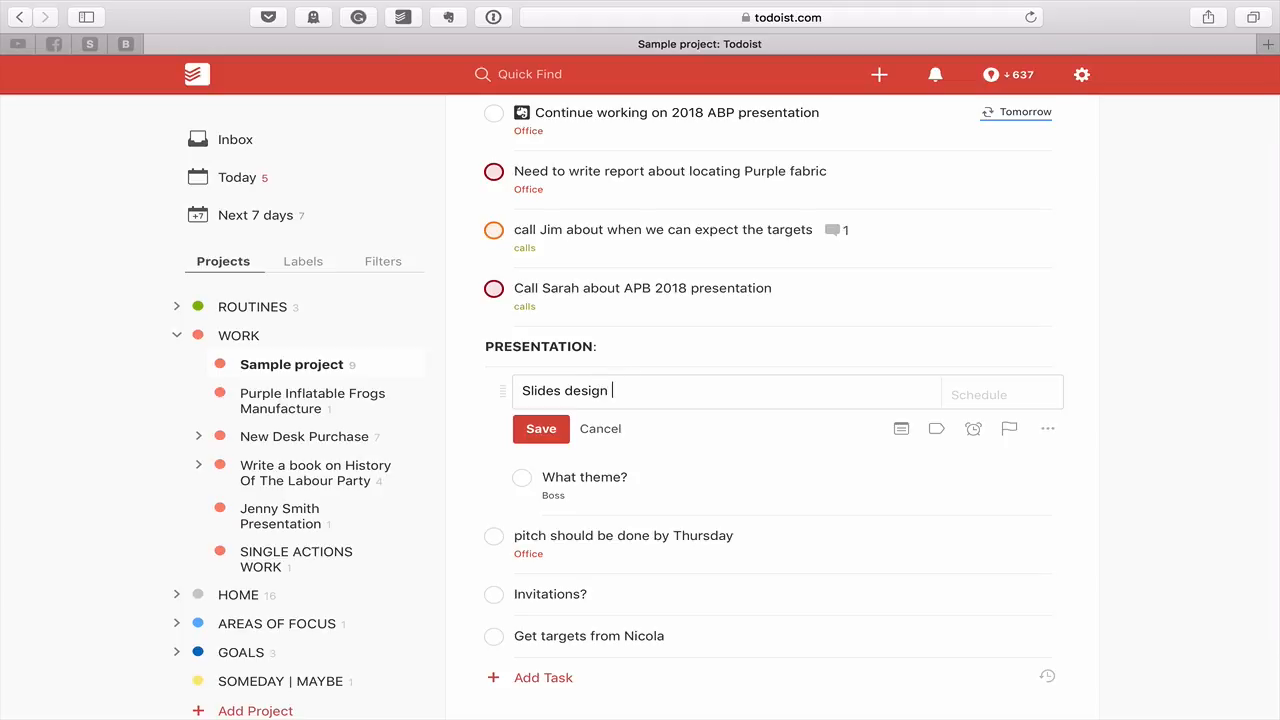
text(For APB Presentation needs)
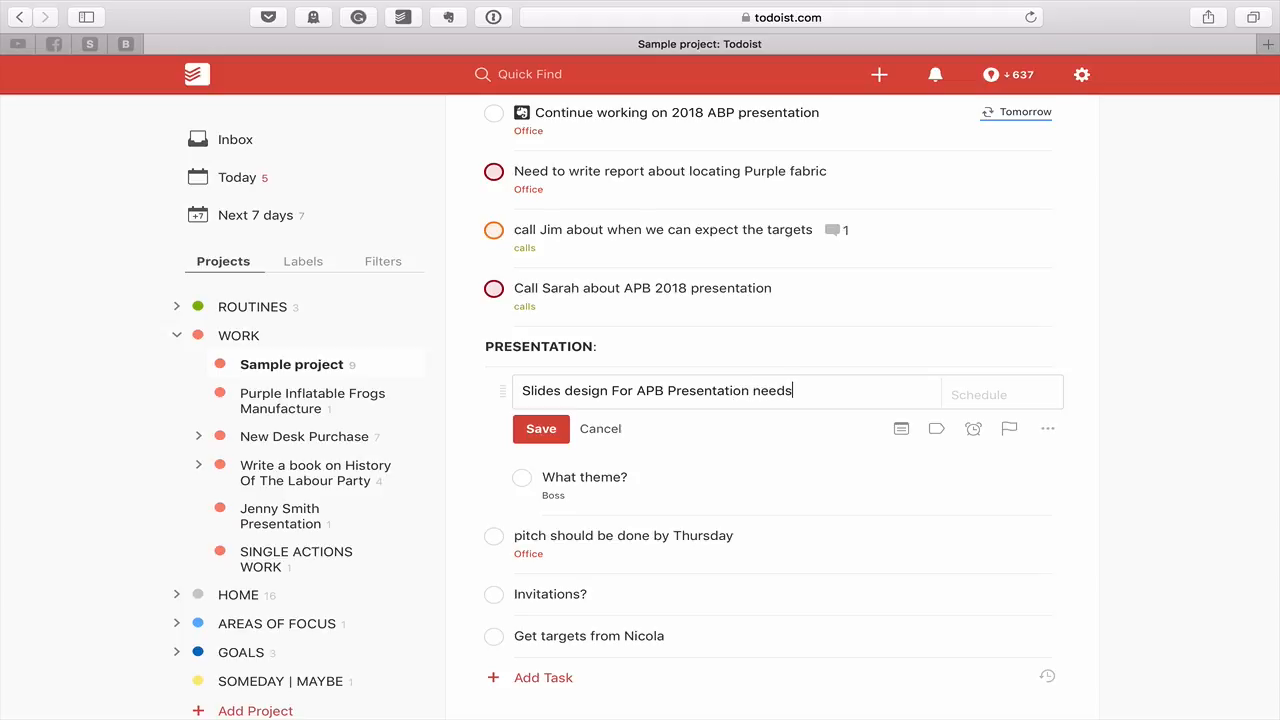
key(BackSpace)
key(BackSpace)
key(BackSpace)
key(BackSpace)
key(BackSpace)
key(BackSpace)
click(521, 390)
text(Find t)
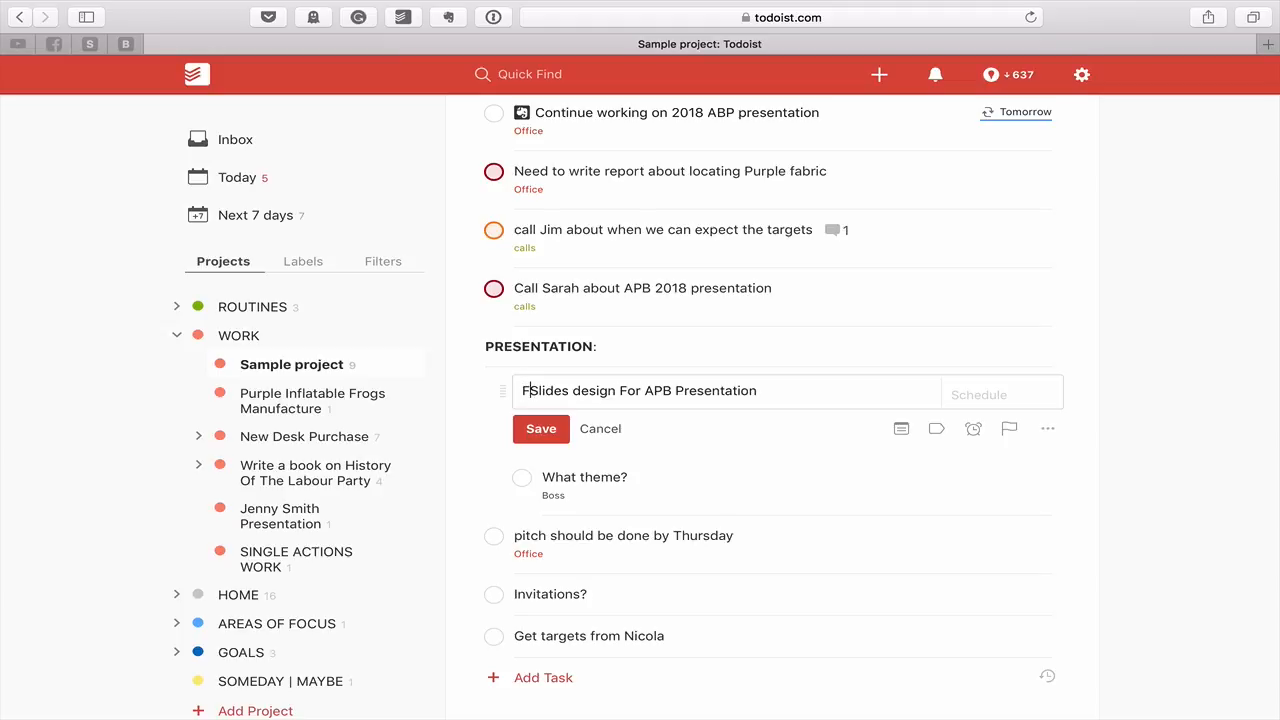
text(hen)
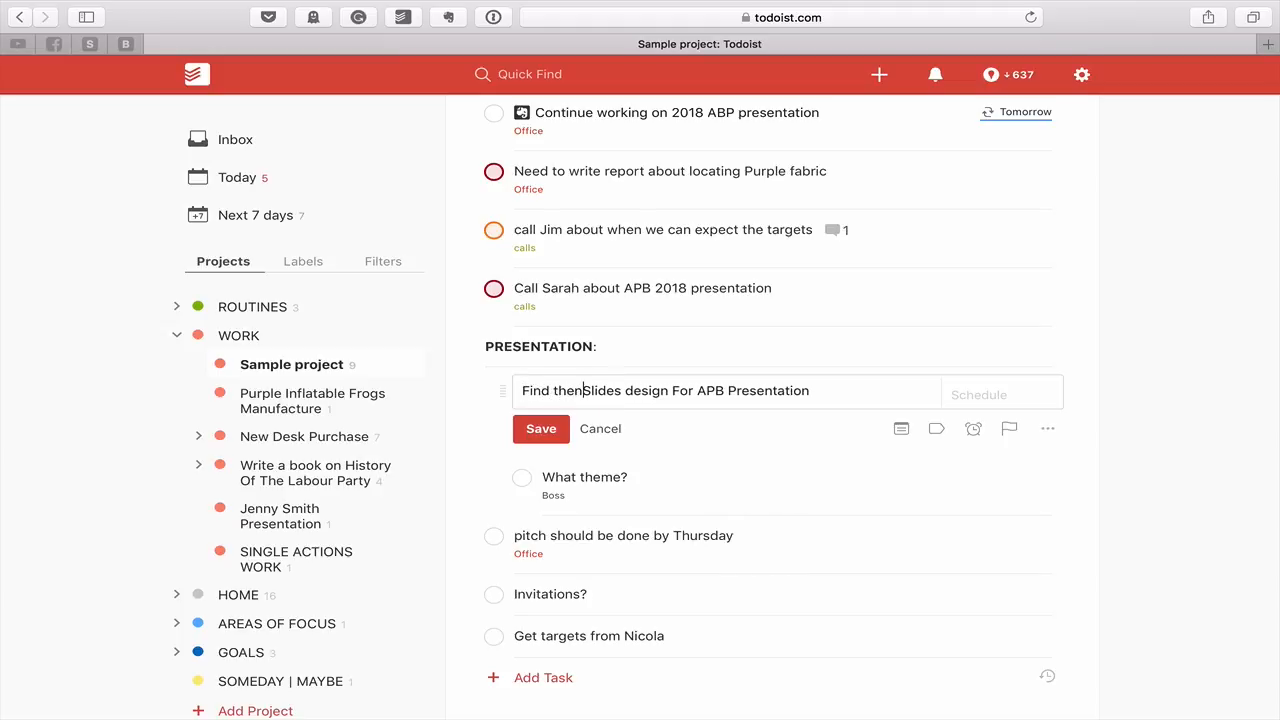
key(BackSpace)
key(Delete)
text(s)
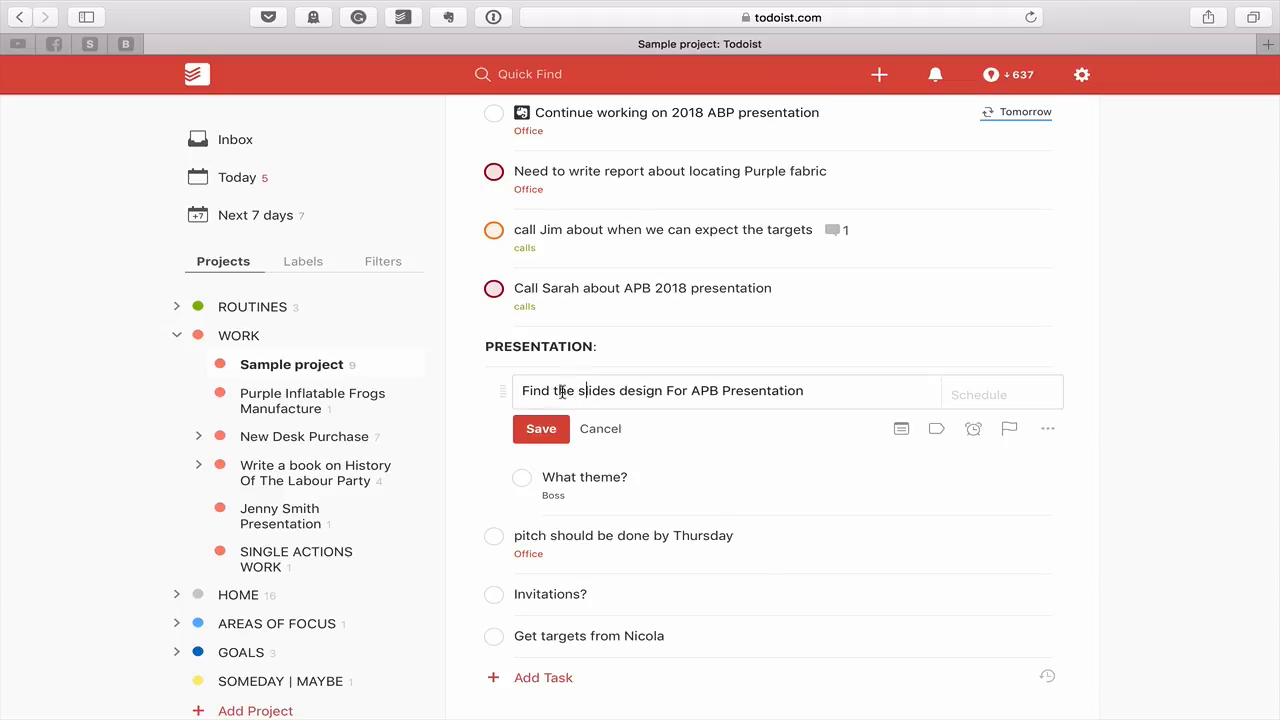
Add the Office label, append 'from' plus the contact's name, and save the task
click(819, 394)
text(@)
text(cal)
key(BackSpace)
key(BackSpace)
key(BackSpace)
text(off)
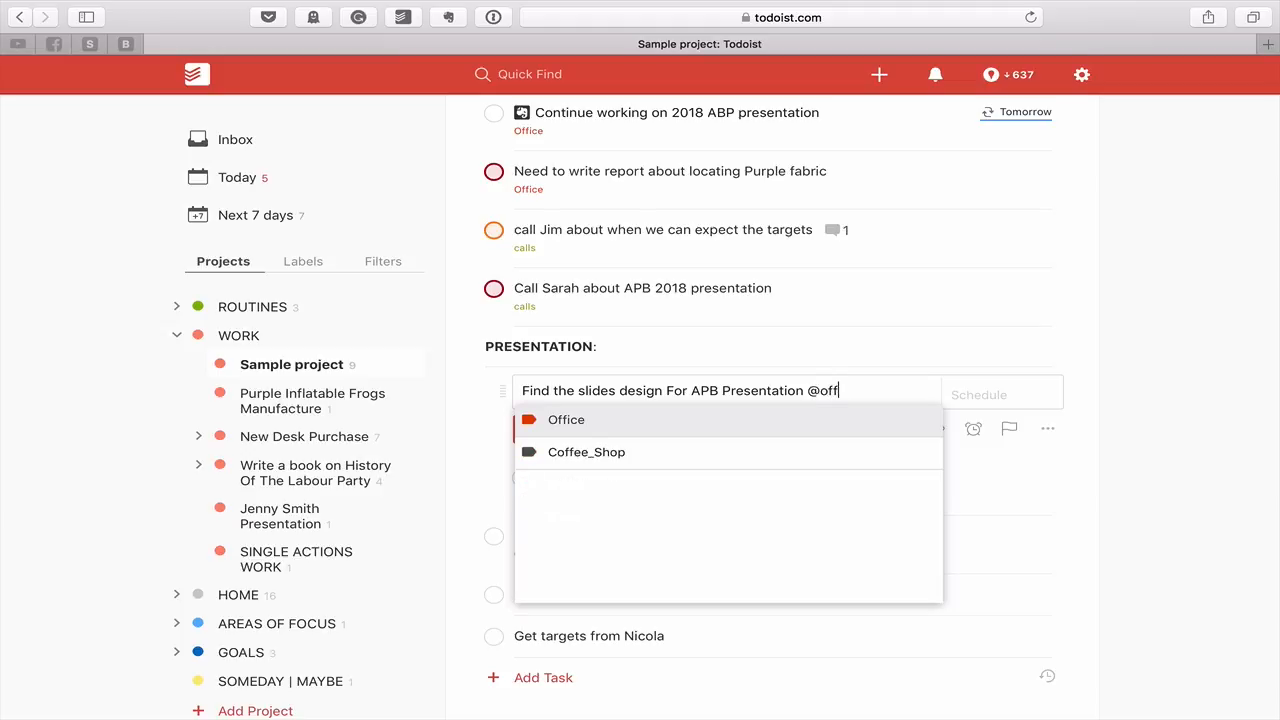
key(Return)
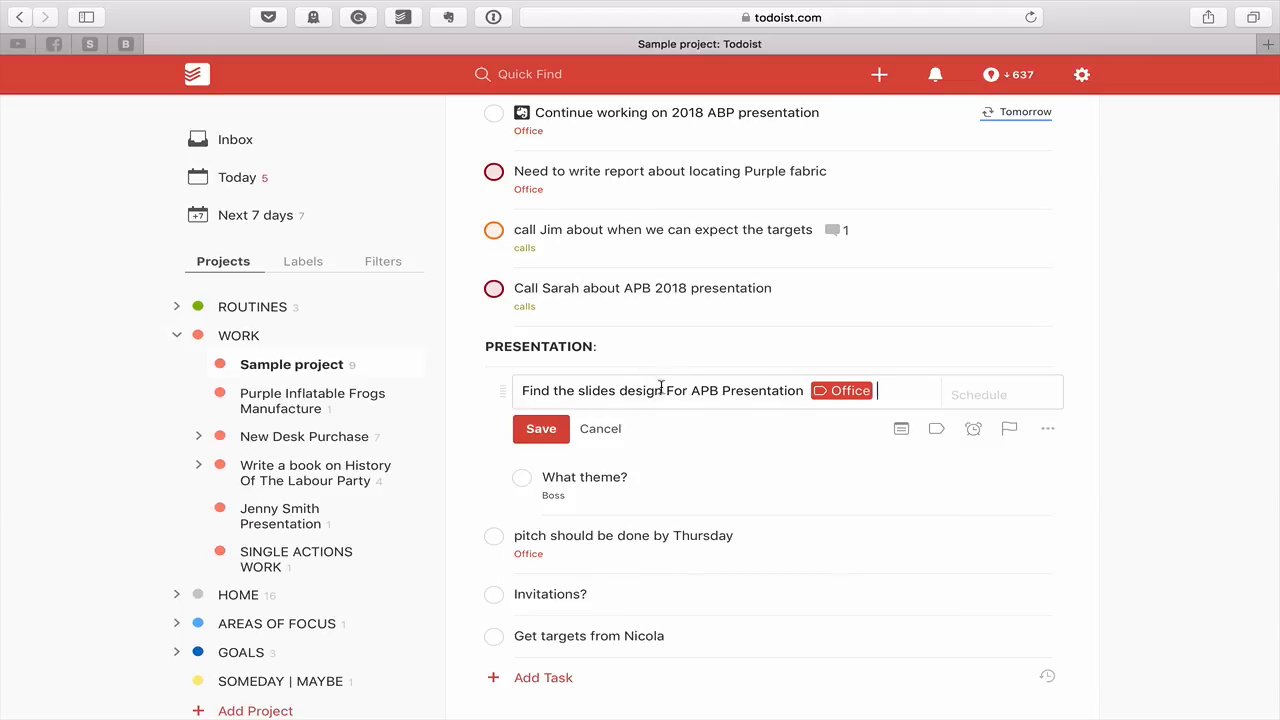
text(fr)
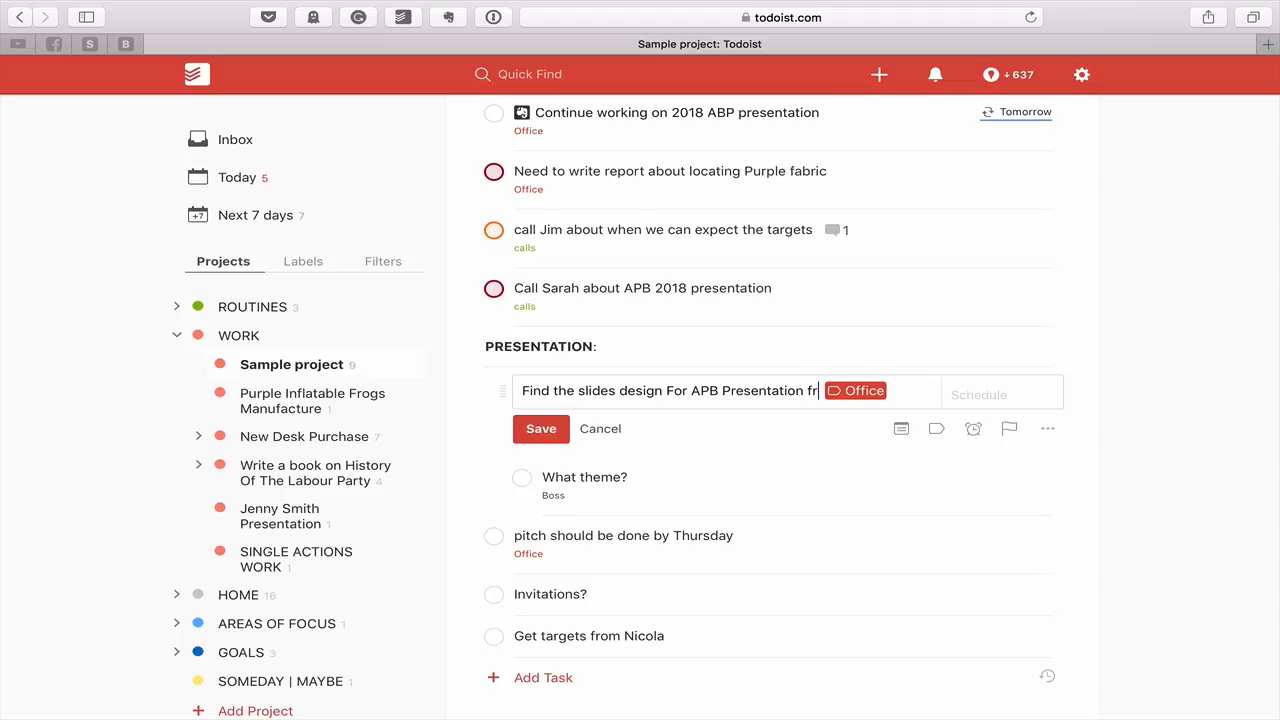
text(om Nicola)
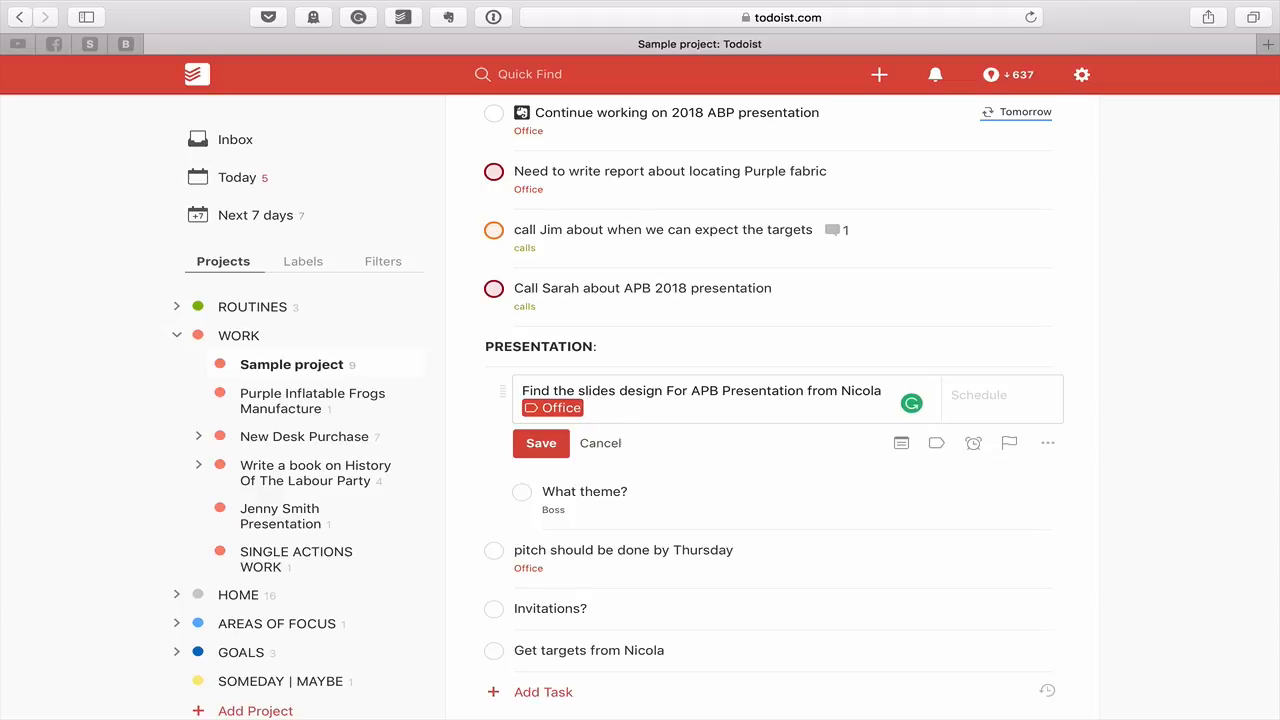
text(@Nicola)
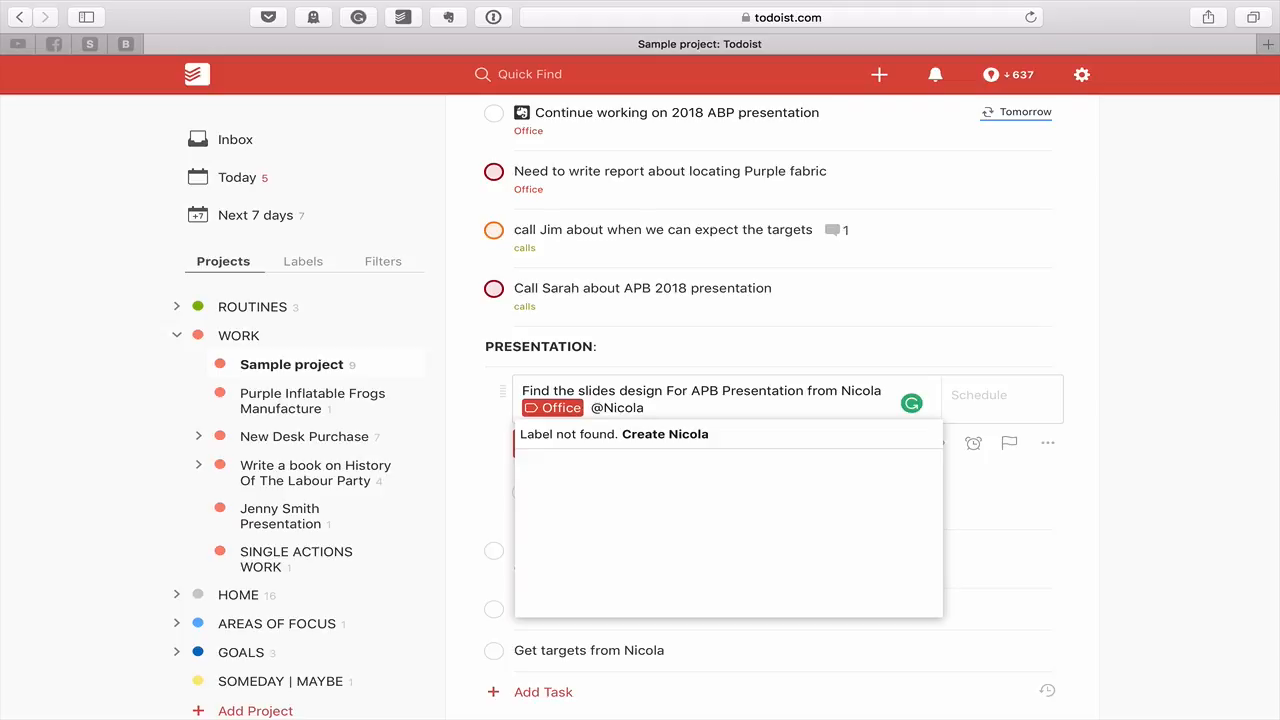
key(Escape)
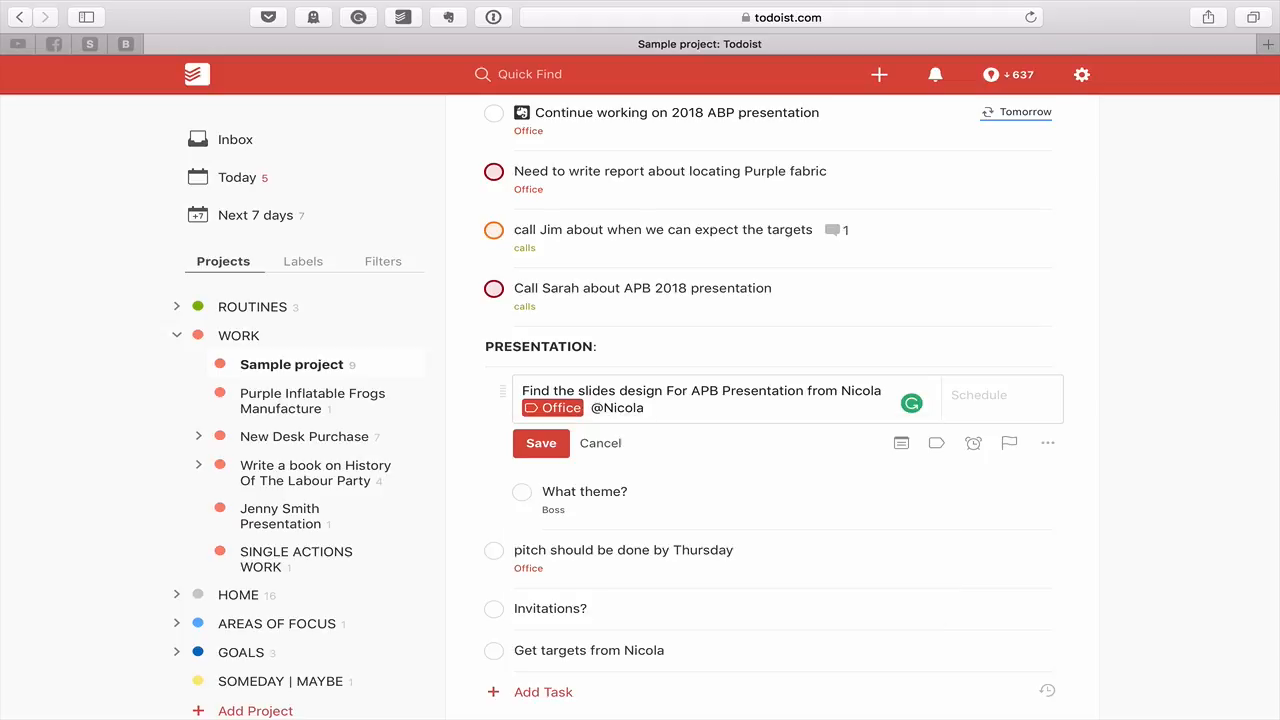
click(558, 442)
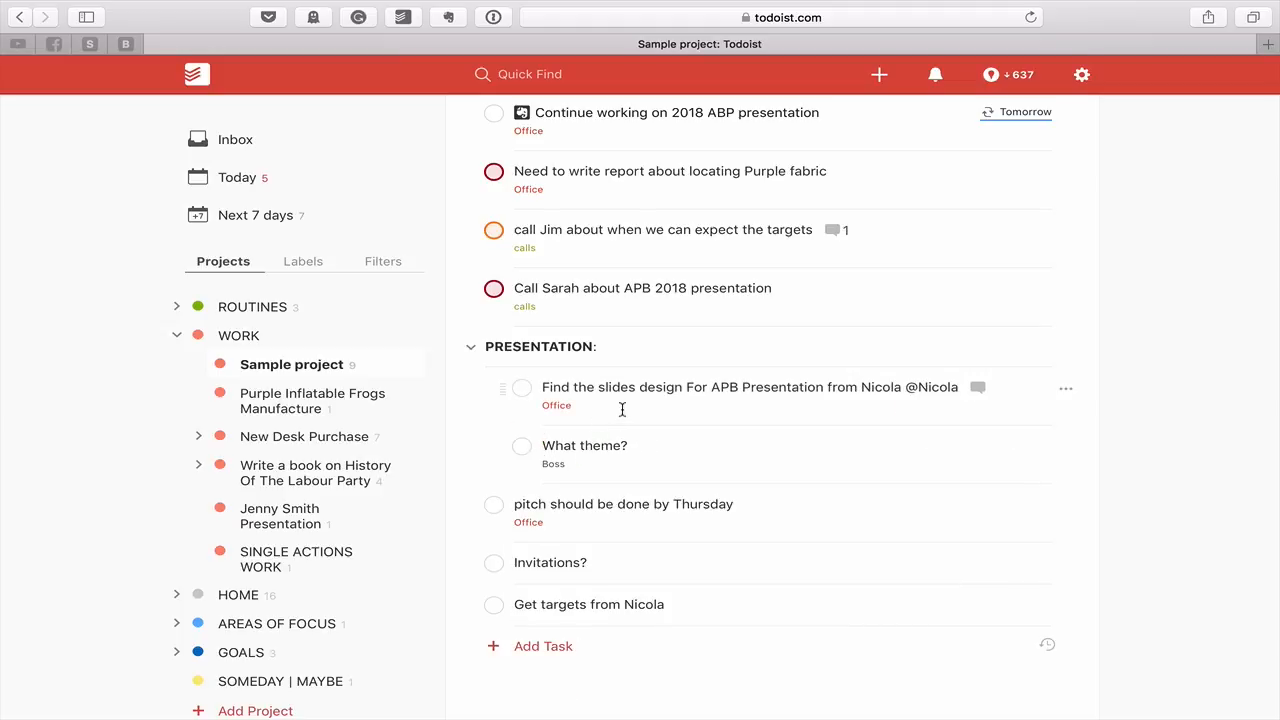
Replace the stray name text with a newly created label named after the contact, keeping Office
click(905, 390)
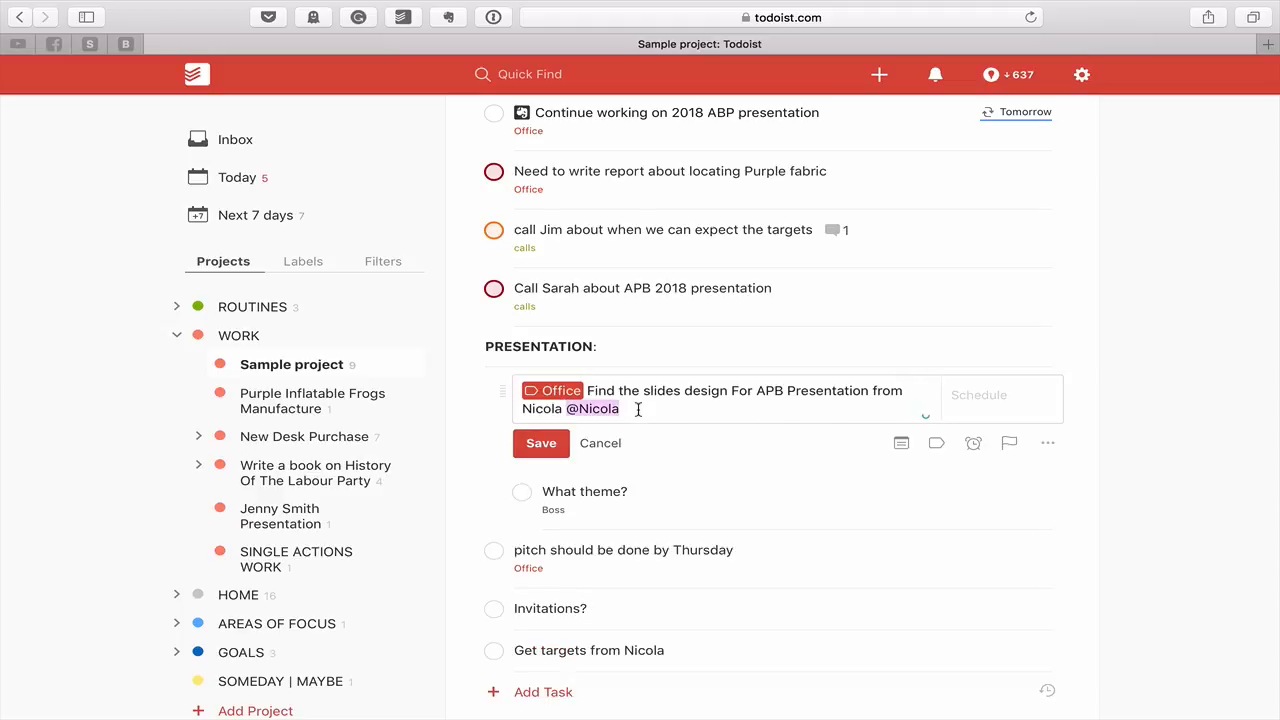
key(BackSpace)
text(@)
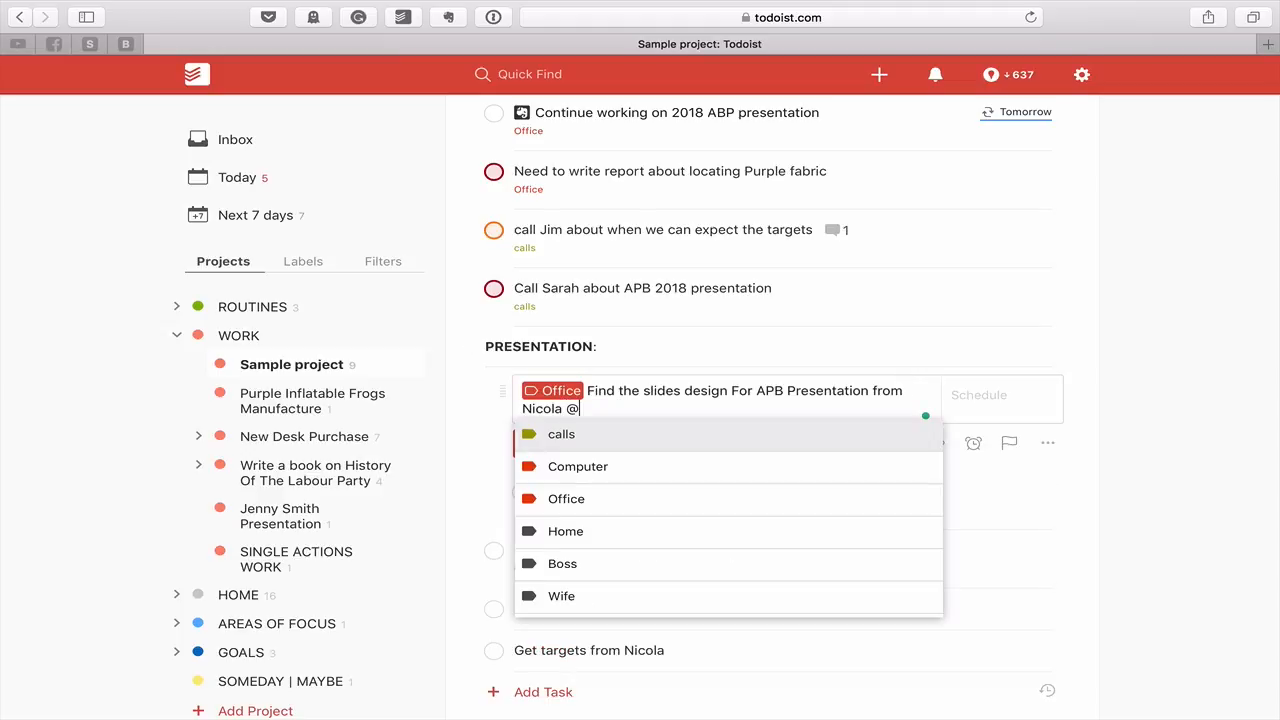
text(Nicola)
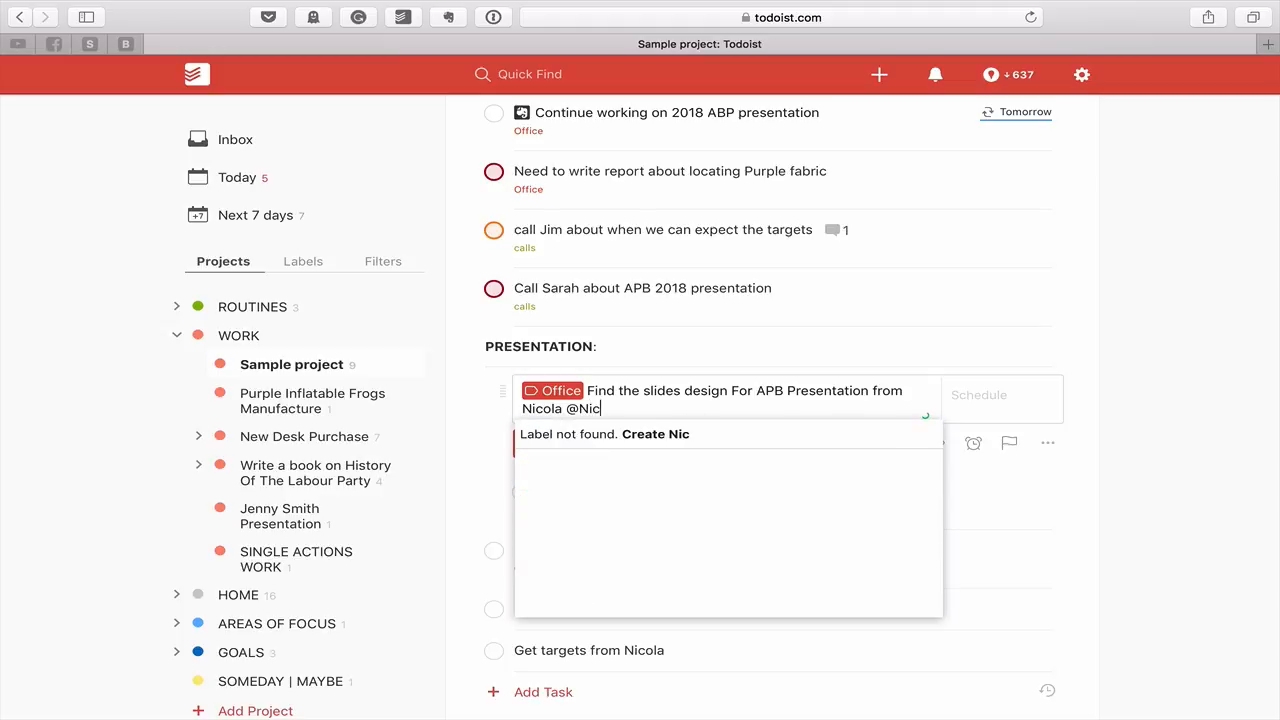
click(674, 437)
click(541, 444)
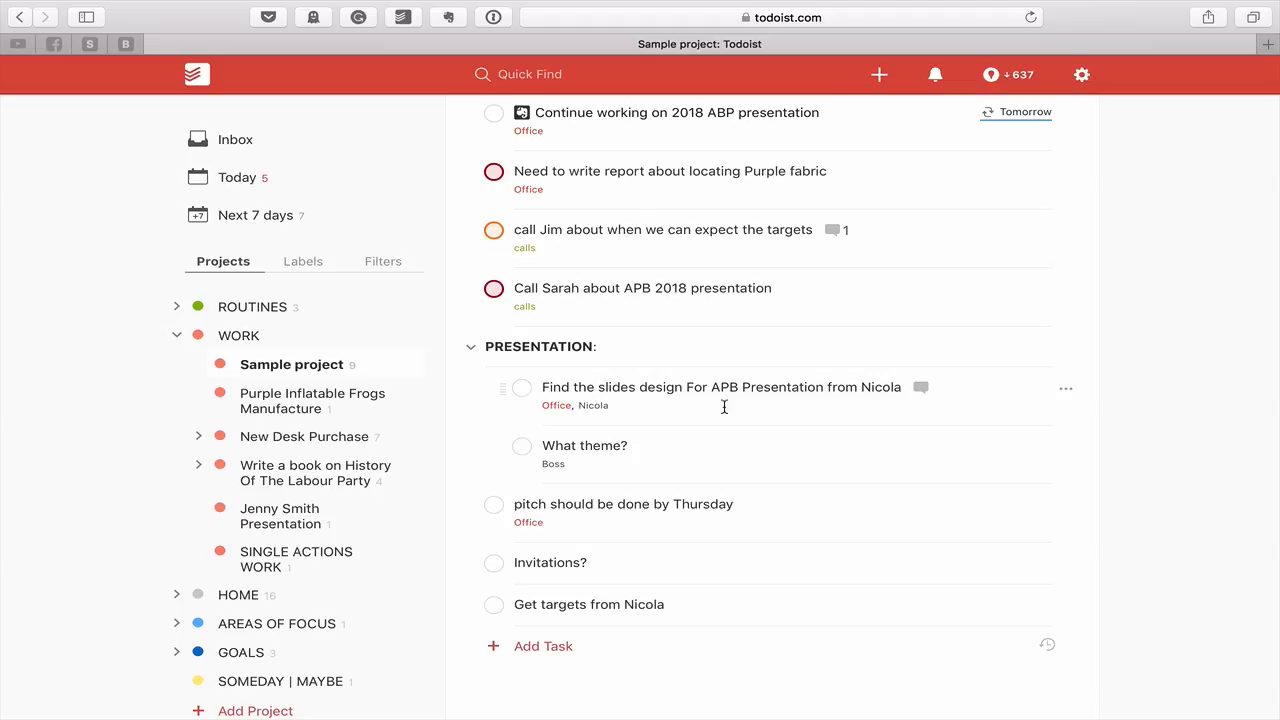
Insert 'for APB 2018 Presentation' before the question mark in 'What theme?' and save
click(720, 460)
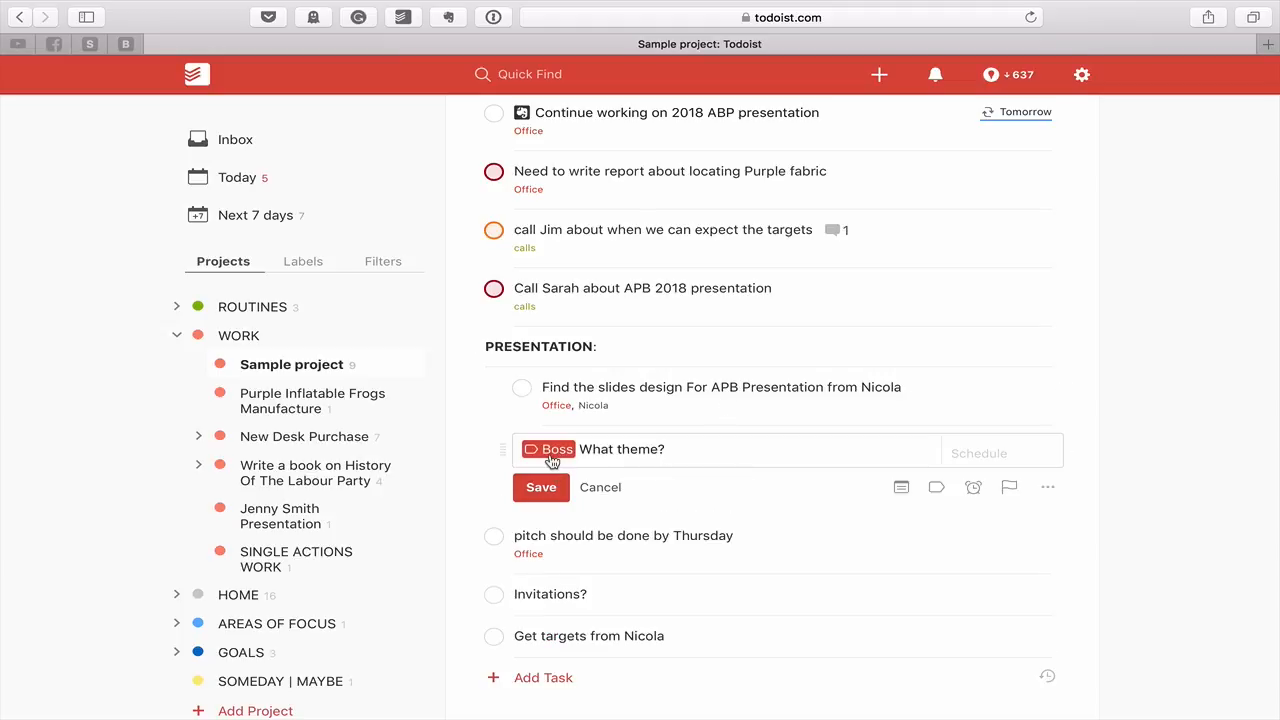
click(660, 449)
text(for AP)
text(B 2018 )
text(Presentation)
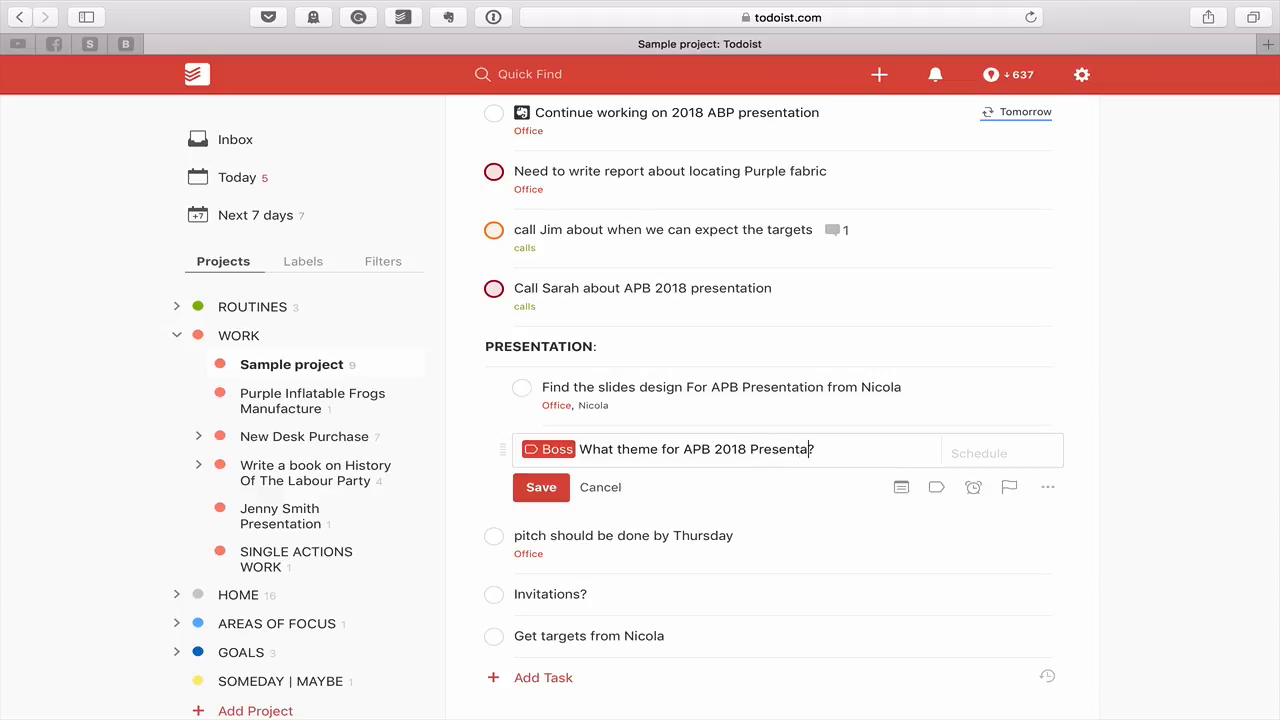
click(530, 489)
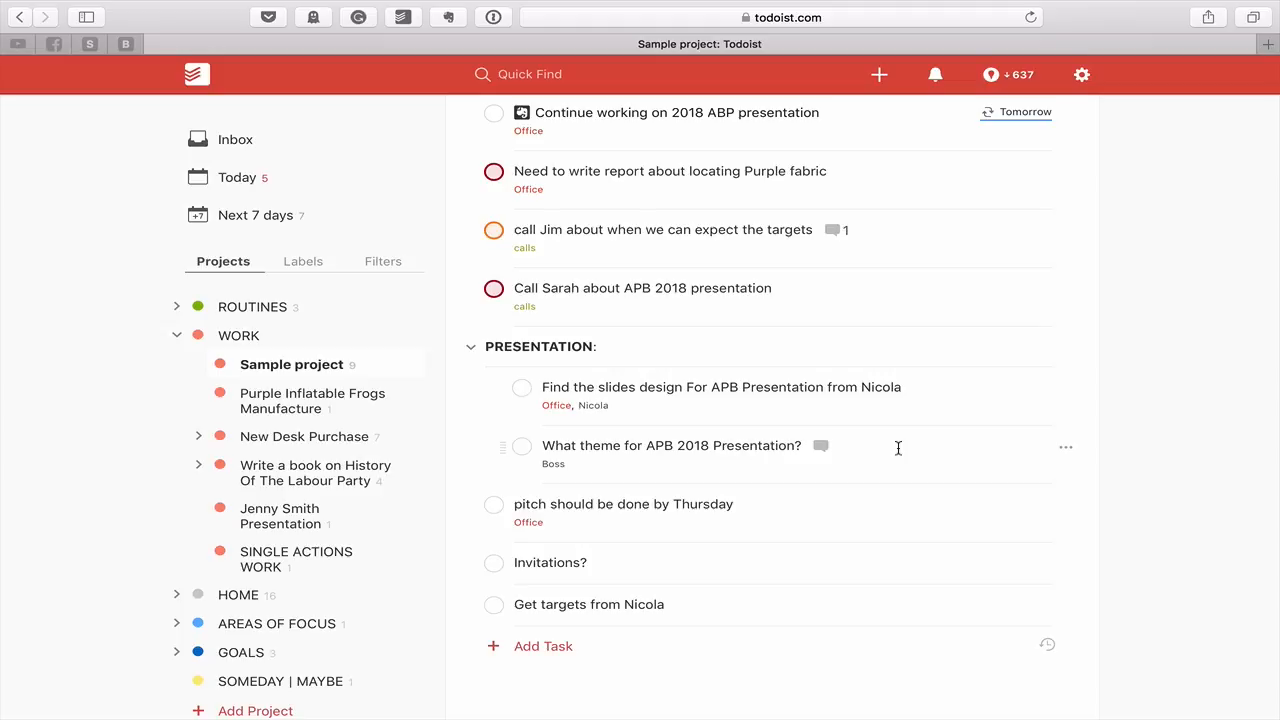
scroll(897, 448, up, 2)
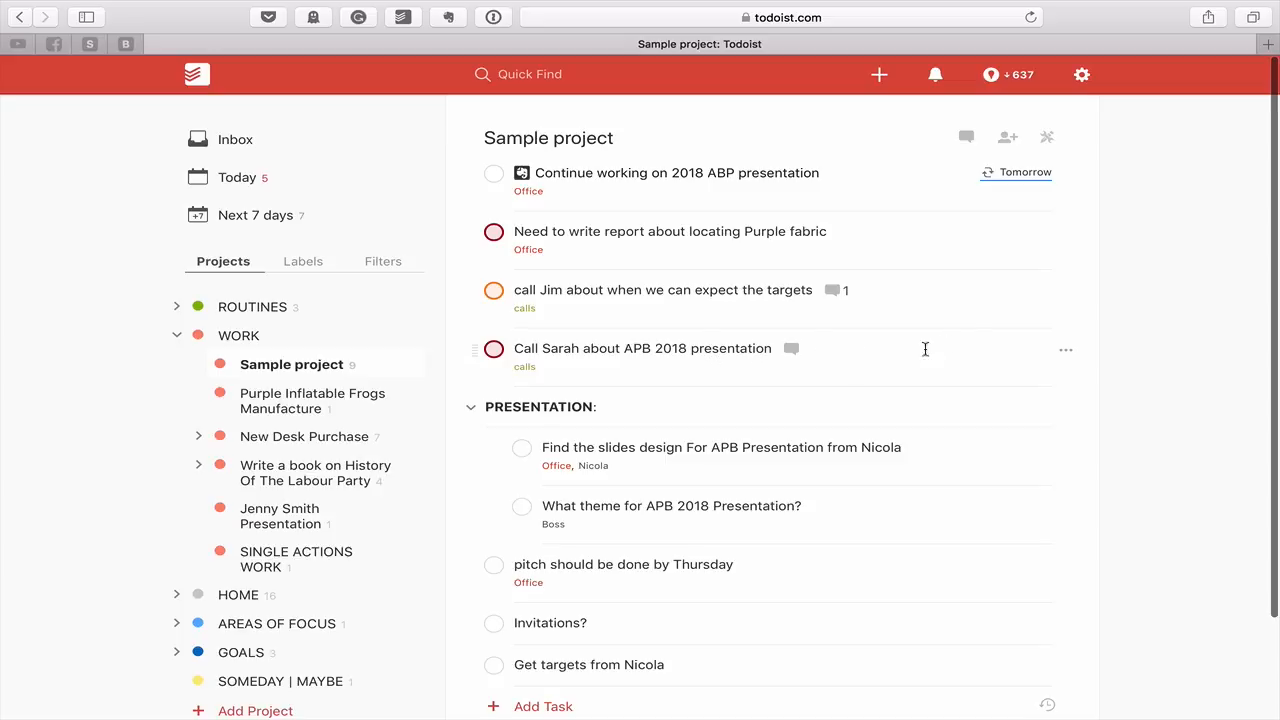
Sort the project by priority and give the PRESENTATION section priority 1
key(shift+p)
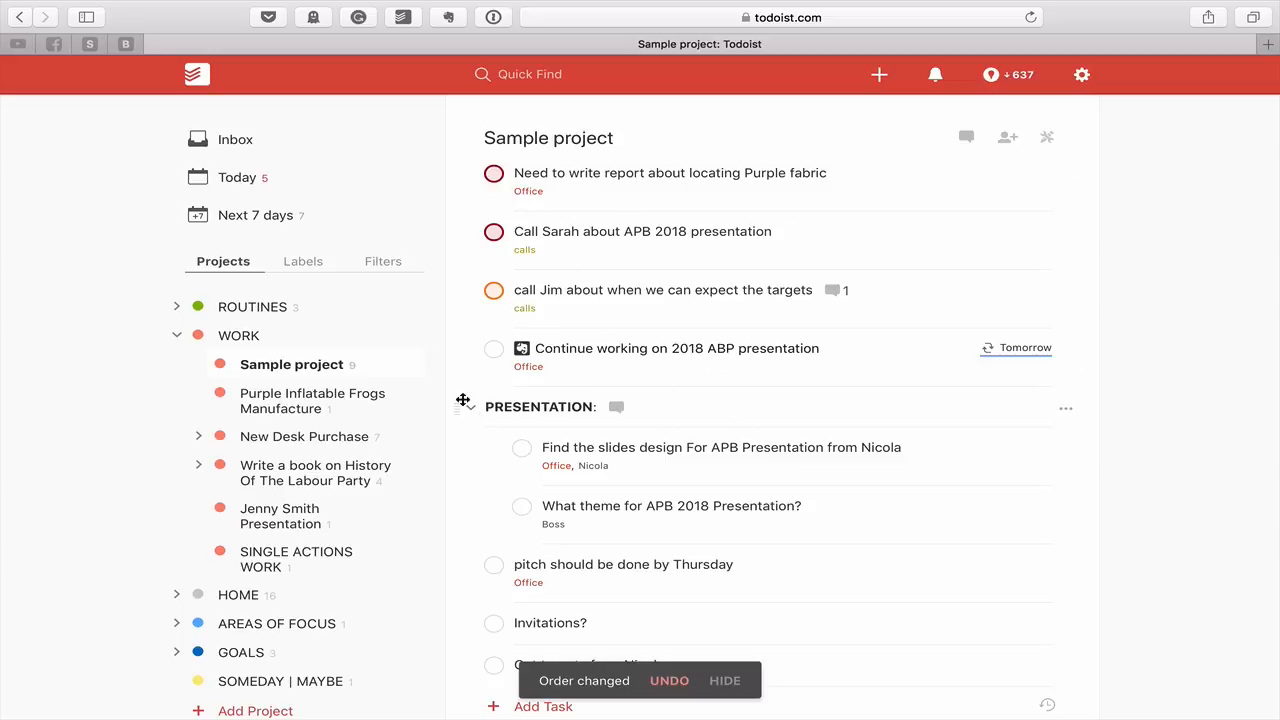
click(471, 410)
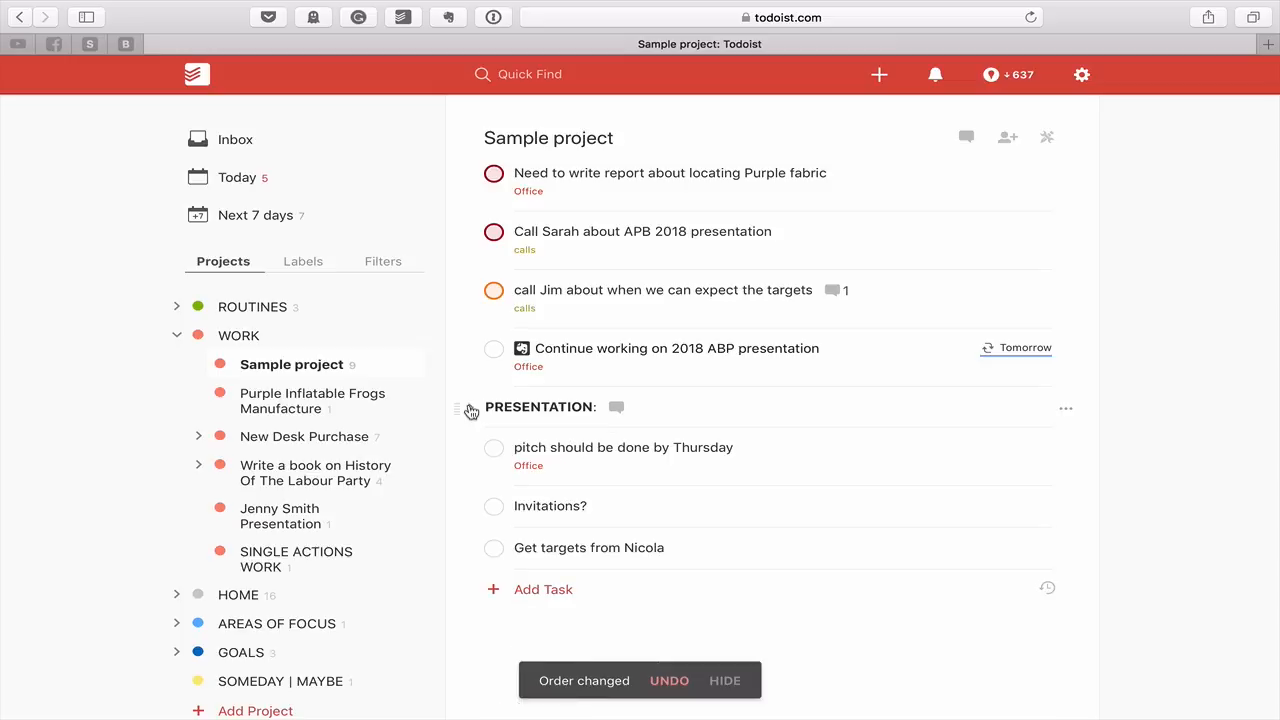
click(471, 410)
click(574, 407)
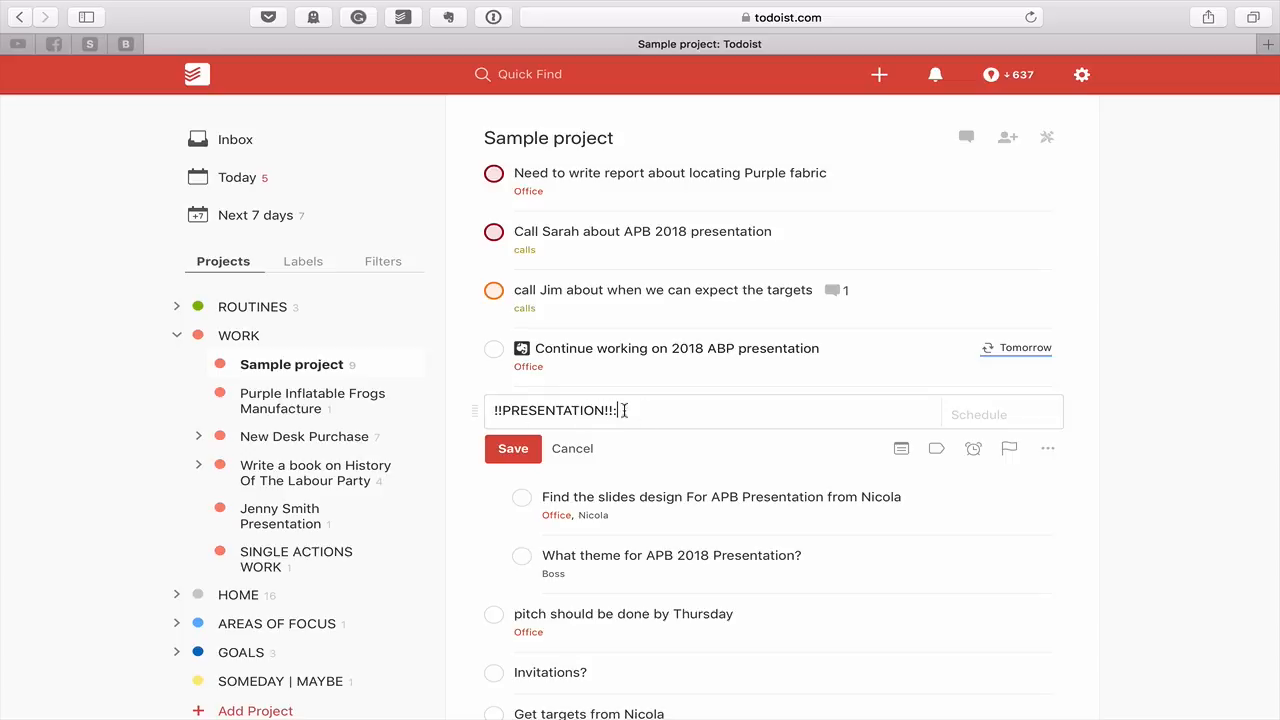
click(1012, 452)
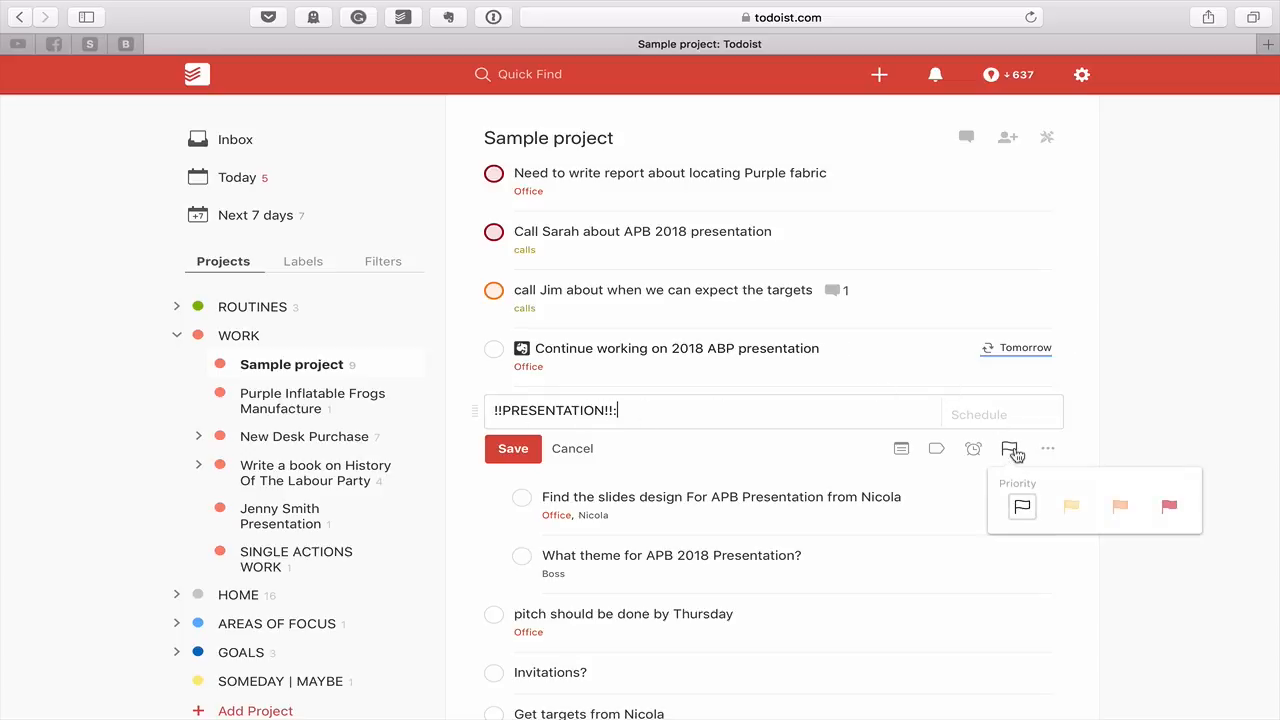
click(1169, 507)
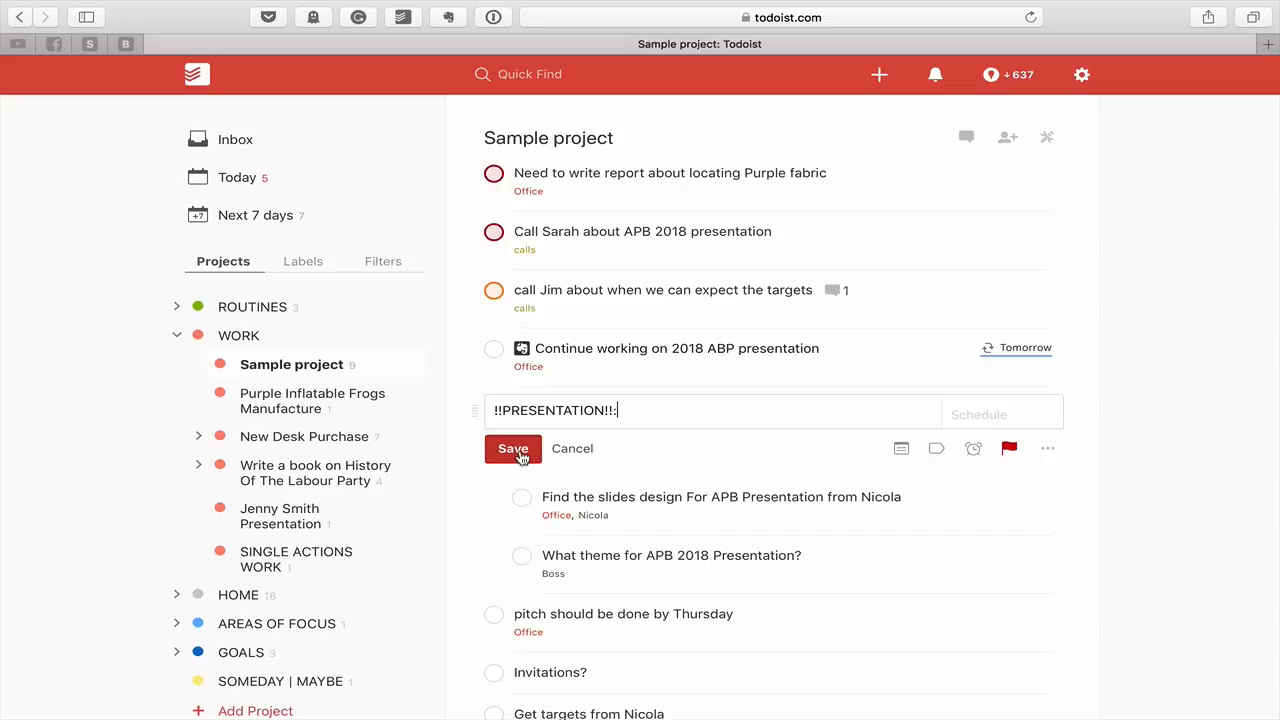
click(514, 449)
Re-sort the tasks by priority, then due date, then priority again, and expand PRESENTATION
click(470, 407)
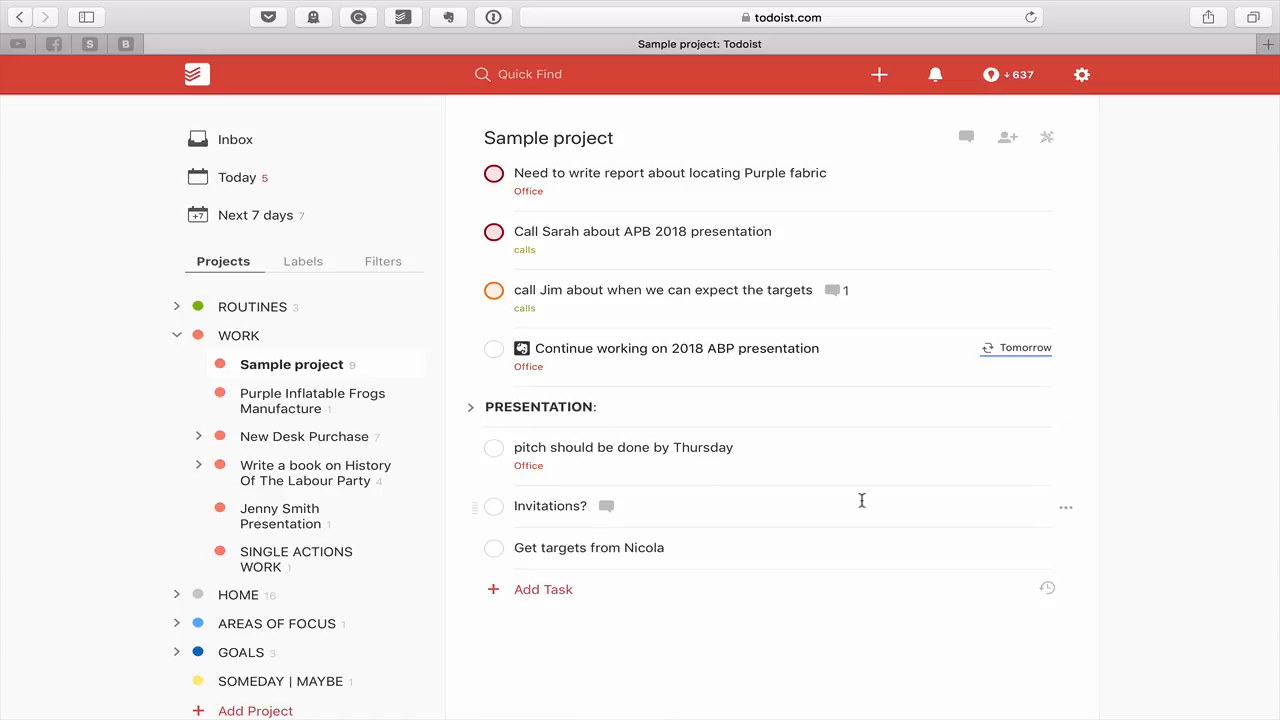
key(p)
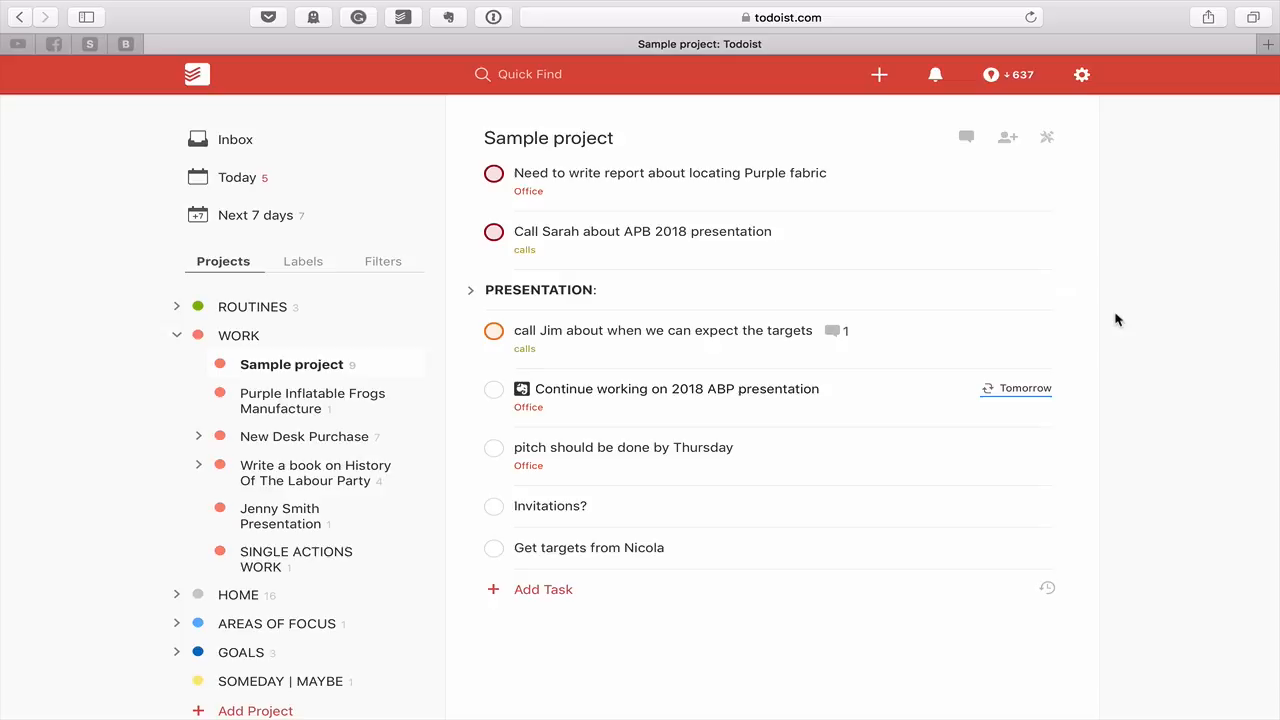
key(s)
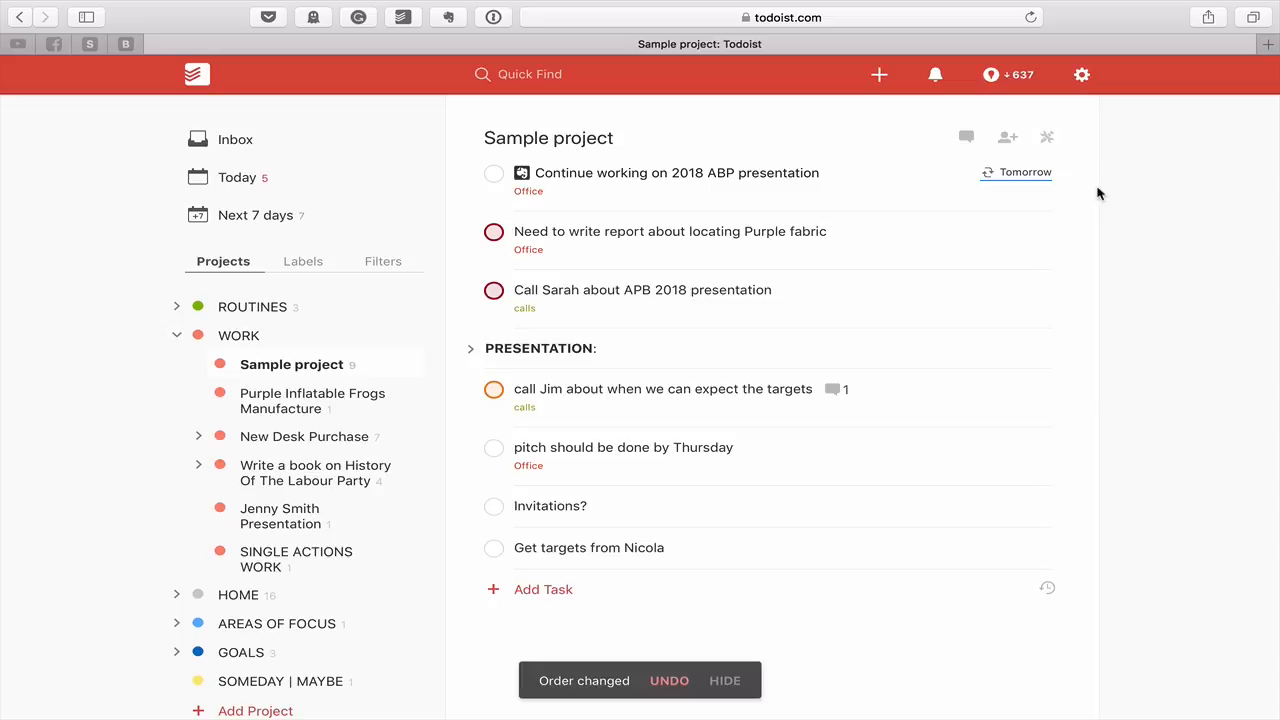
key(p)
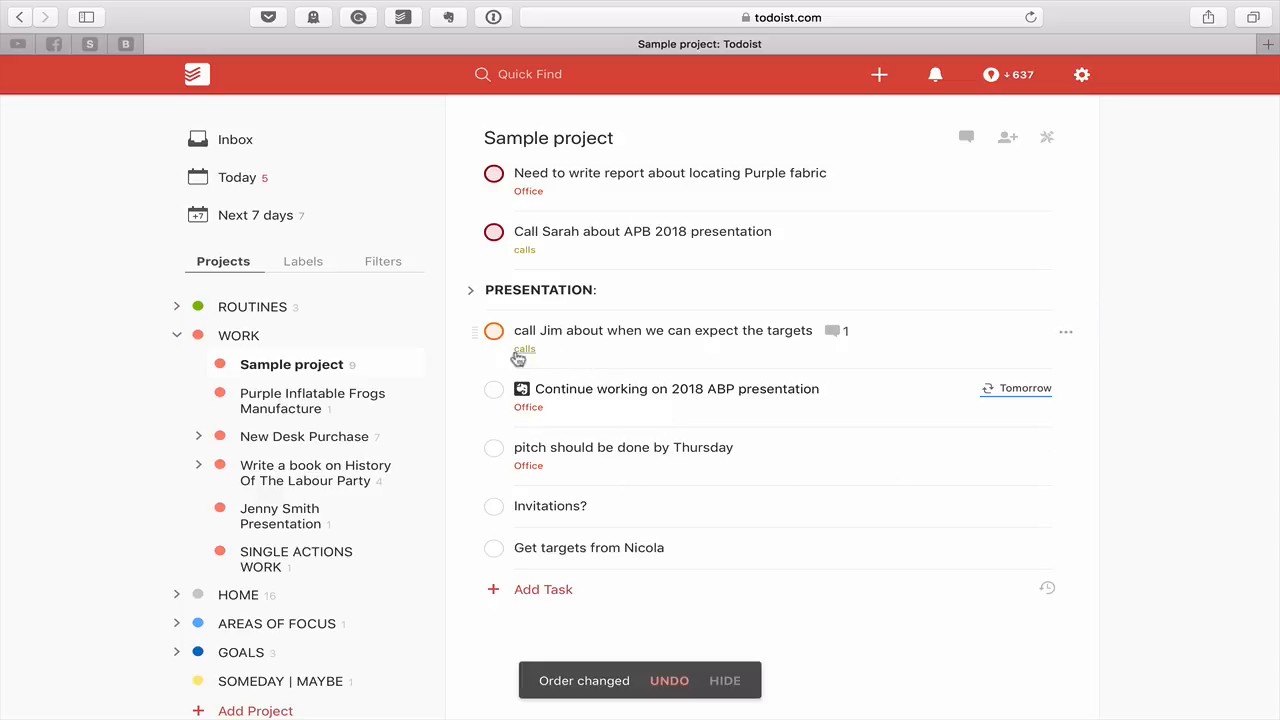
click(471, 291)
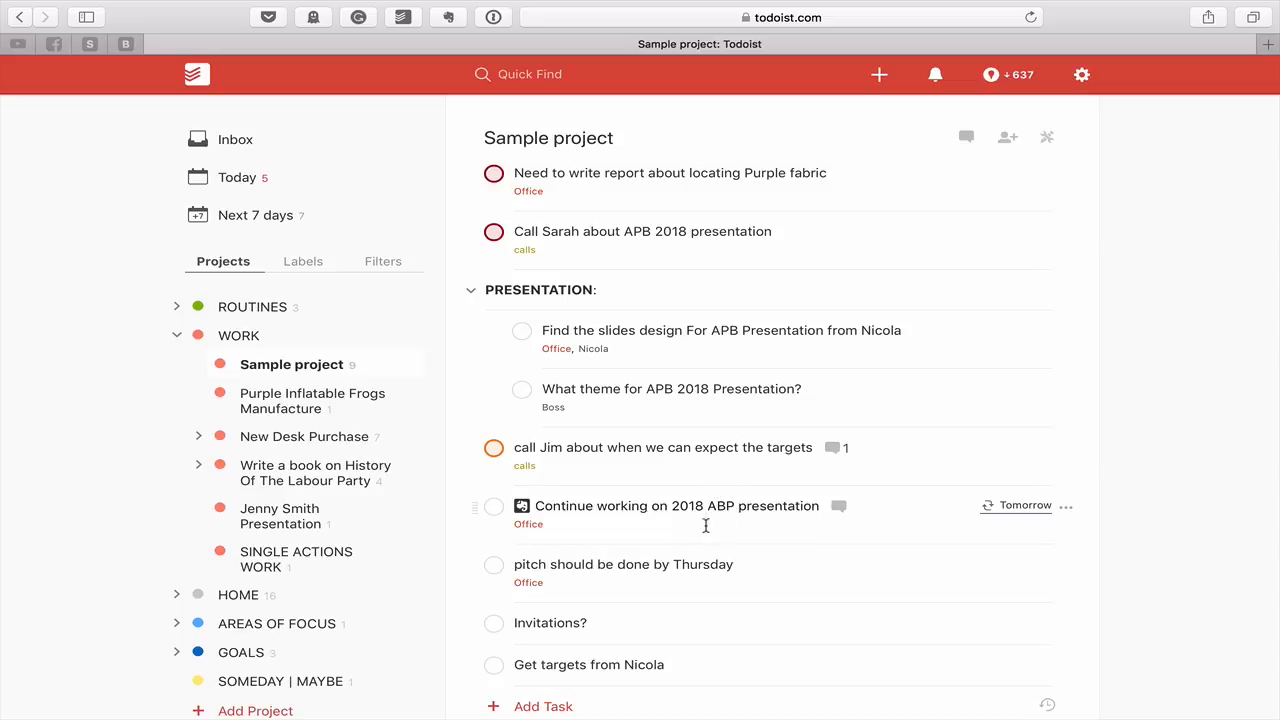
Discard an attempted APB edit to the Thursday pitch task and check it off
scroll(755, 521, down, 3)
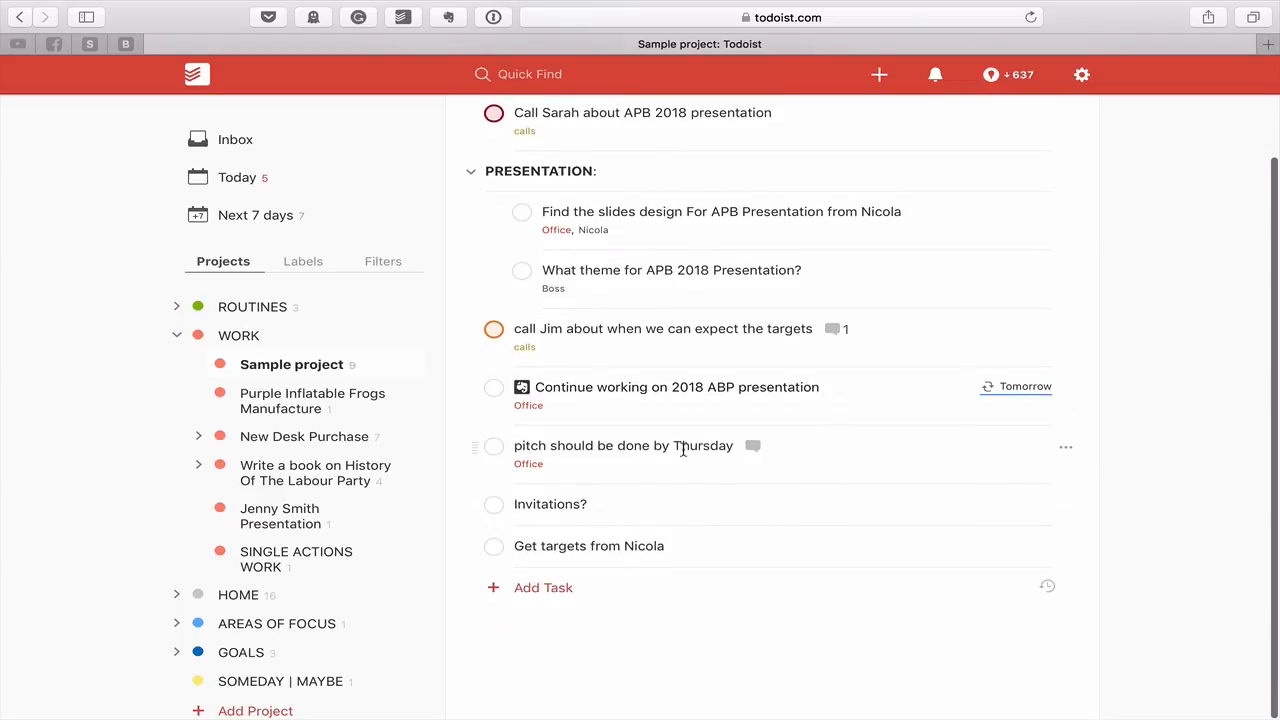
click(669, 452)
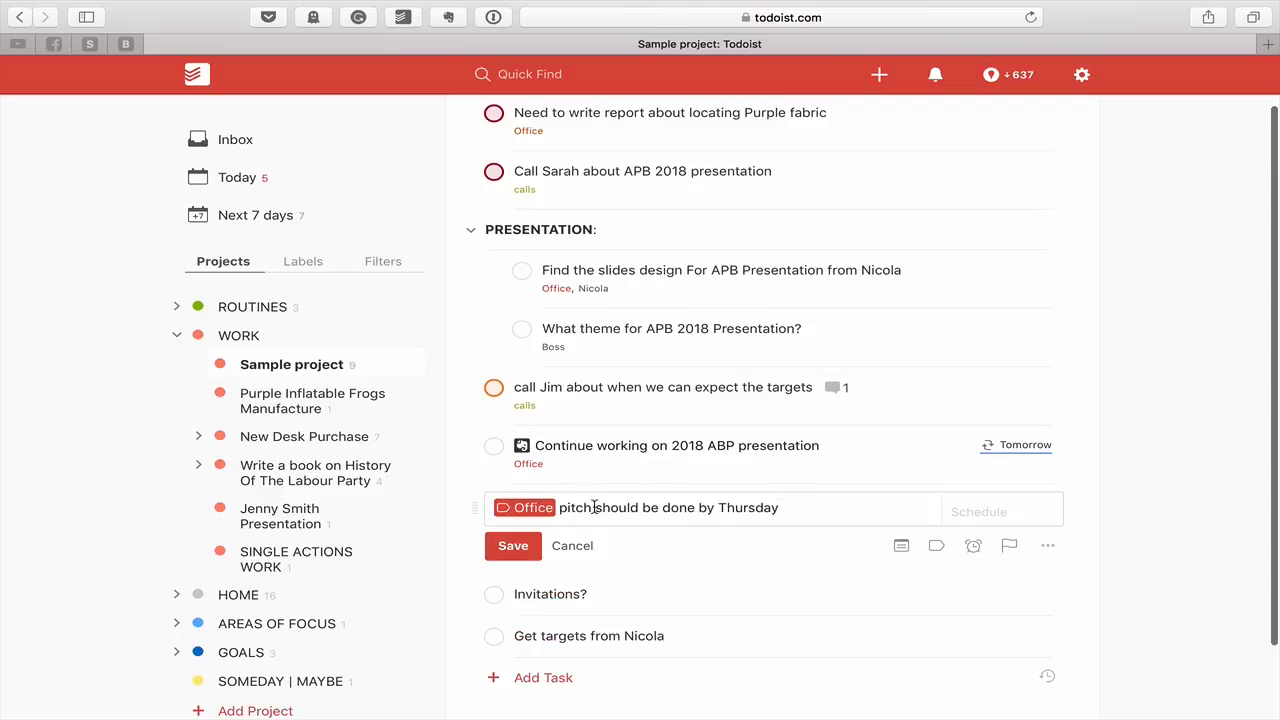
click(560, 508)
text(APB)
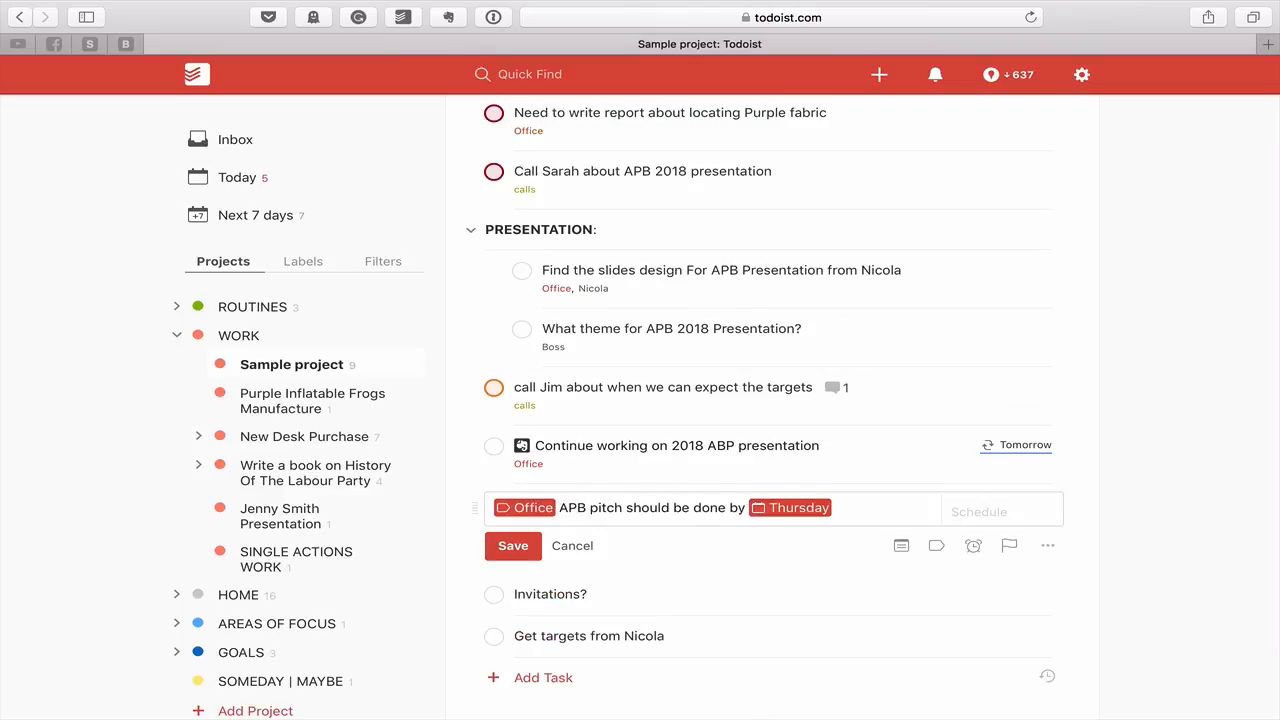
click(783, 510)
click(560, 547)
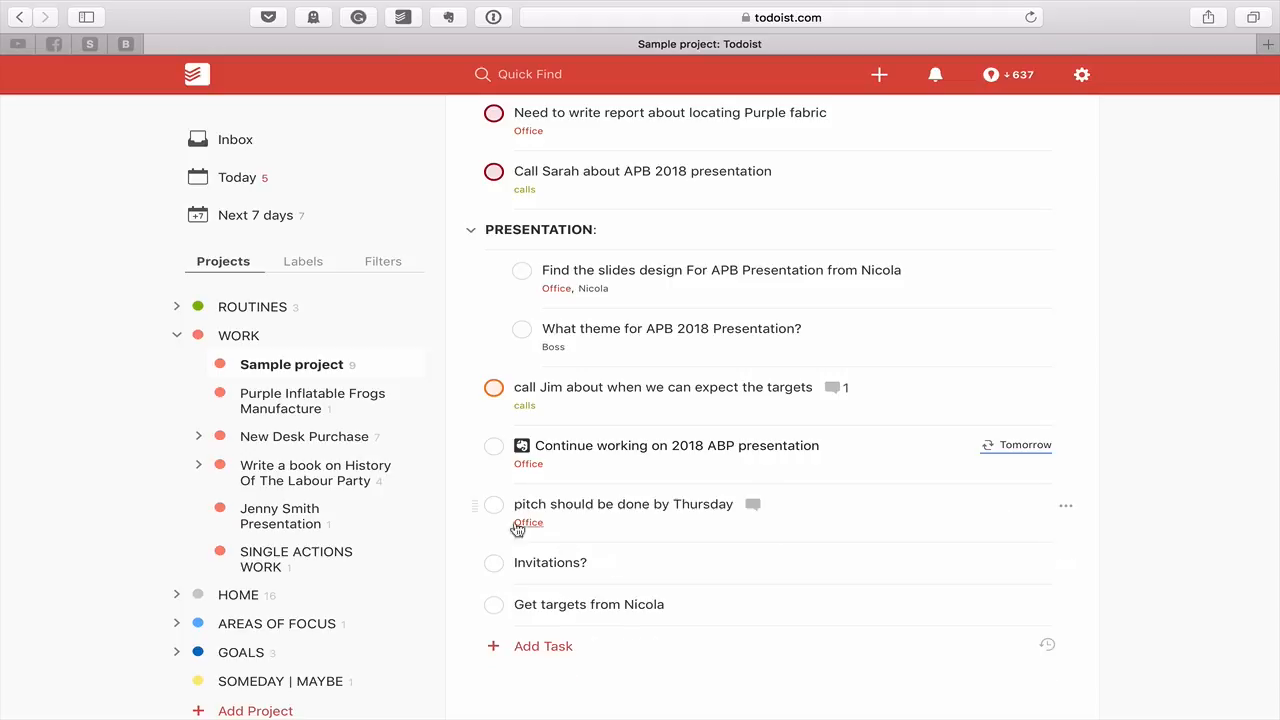
click(494, 505)
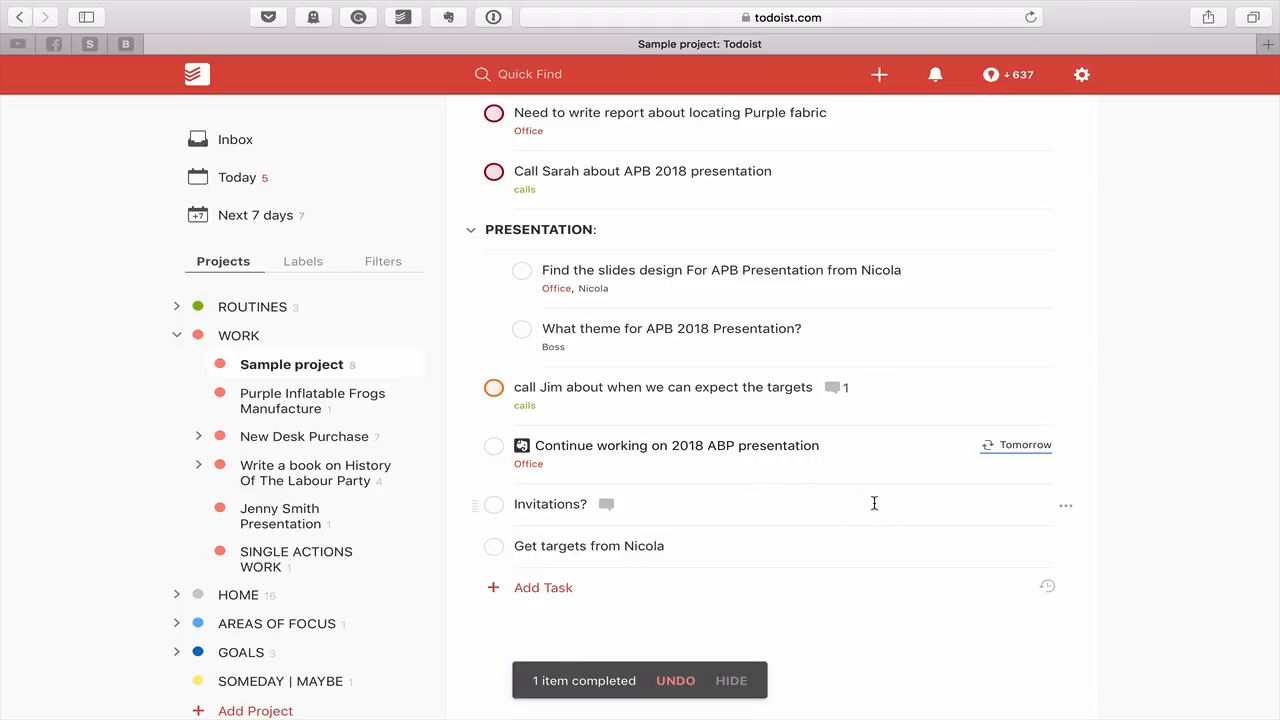
Reword 'Invitations?' to 'Find out about Invitations?' and tag it with the contact's name label
click(786, 502)
click(496, 552)
text(Find out about Invitations? )
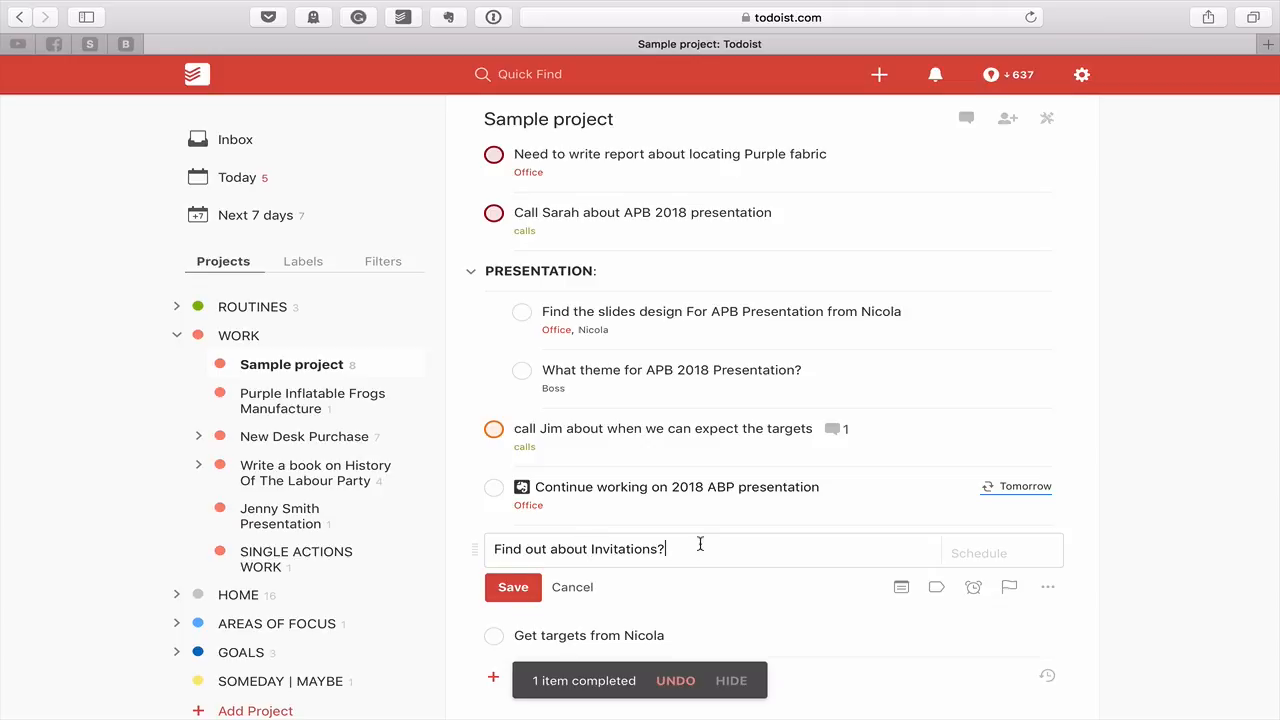
text(@n)
click(690, 578)
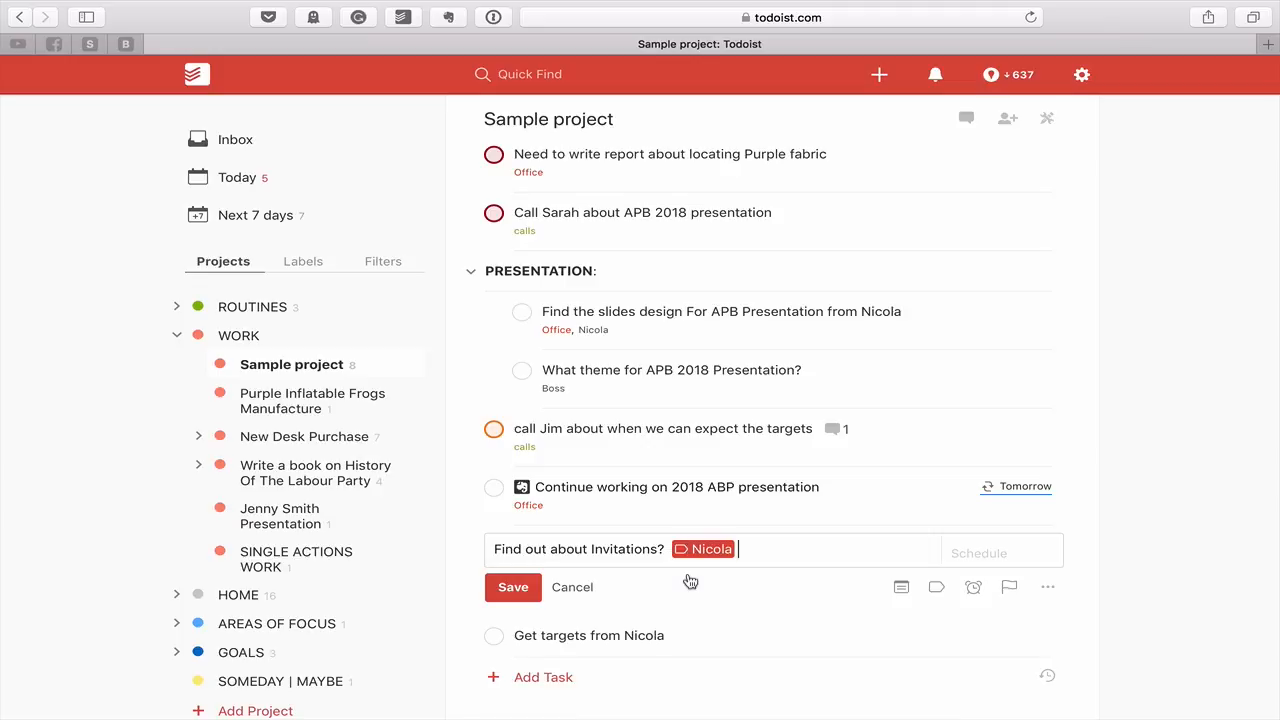
click(511, 593)
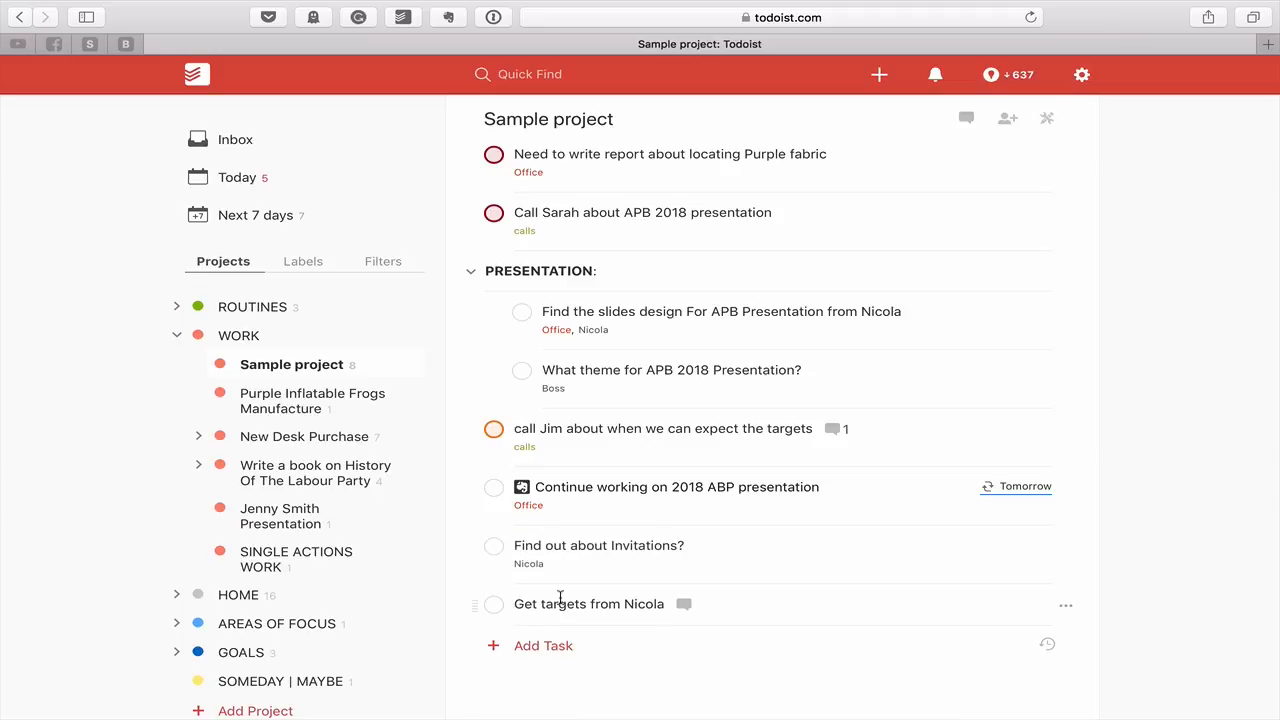
Add the contact's name label and the word APB to the targets task
click(704, 605)
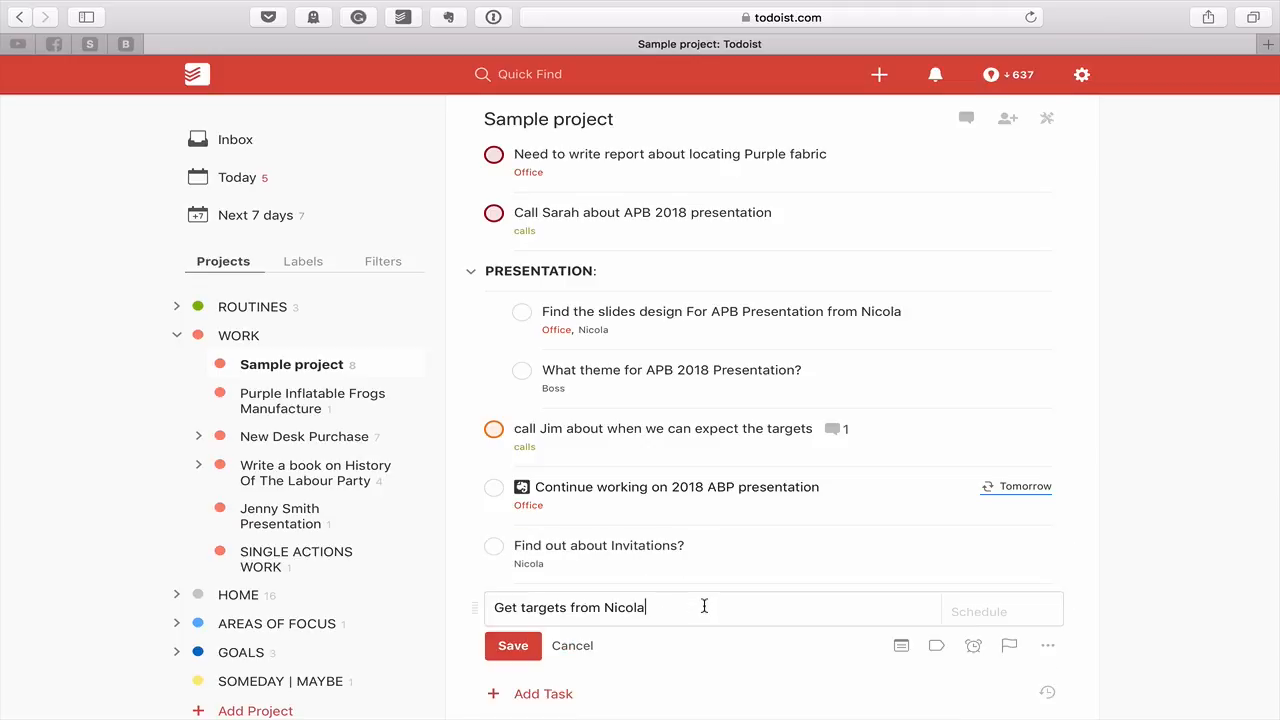
text(@)
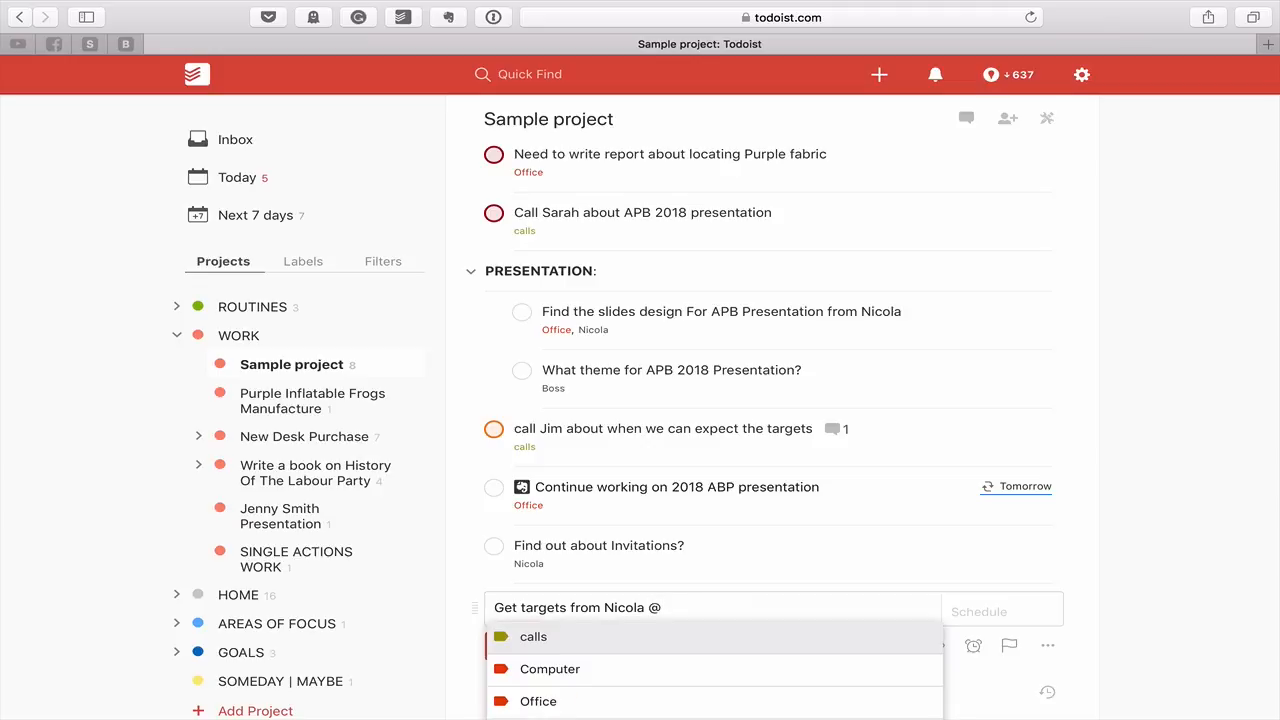
scroll(698, 610, down, 3)
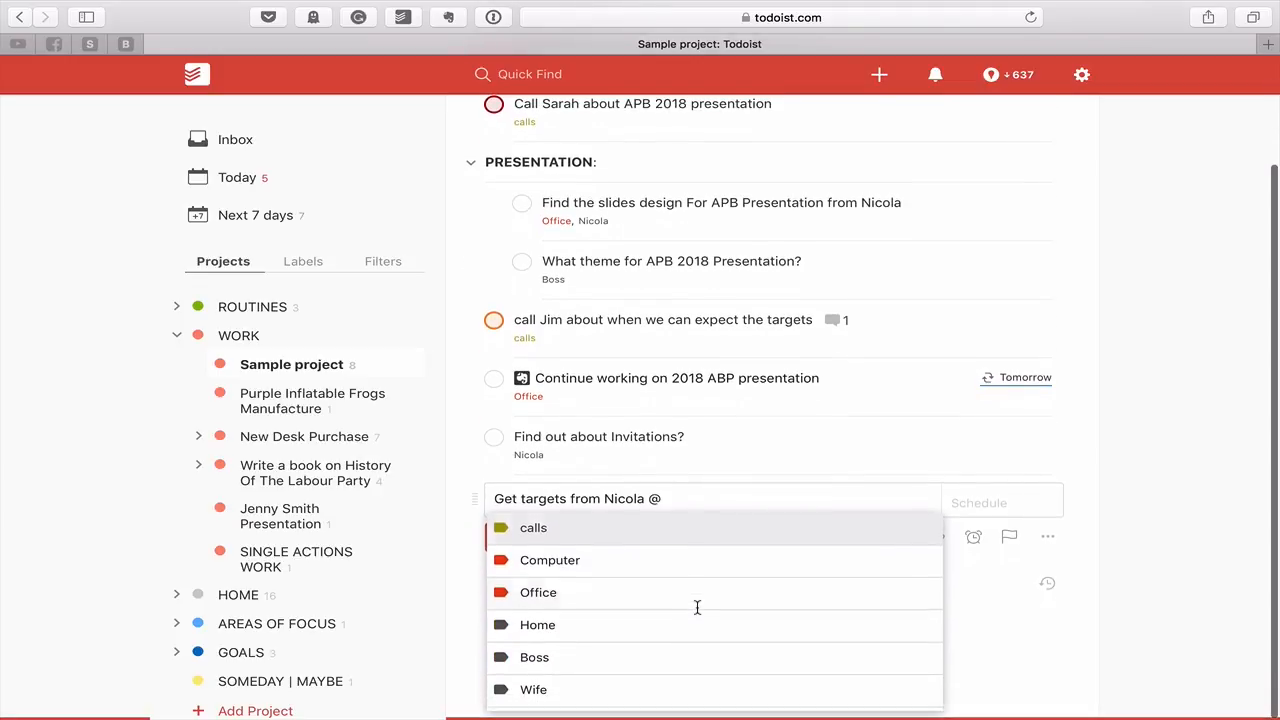
text(n)
key(Return)
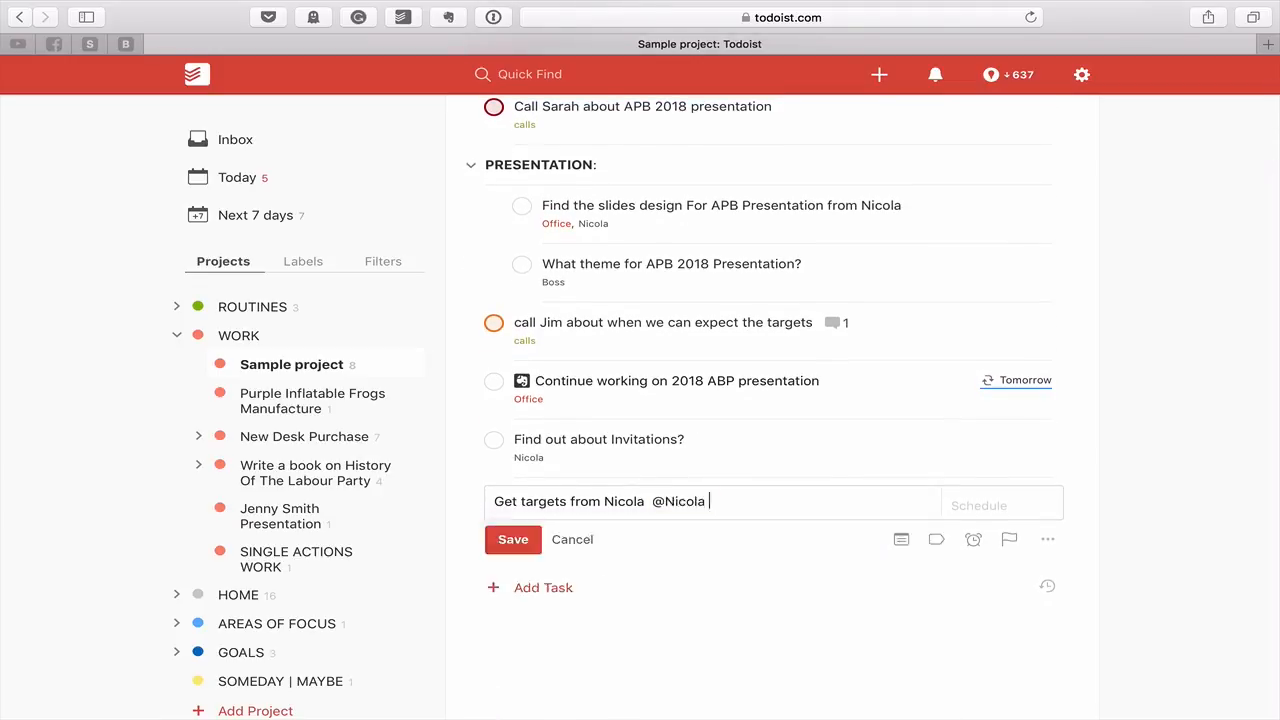
click(520, 501)
text(APB)
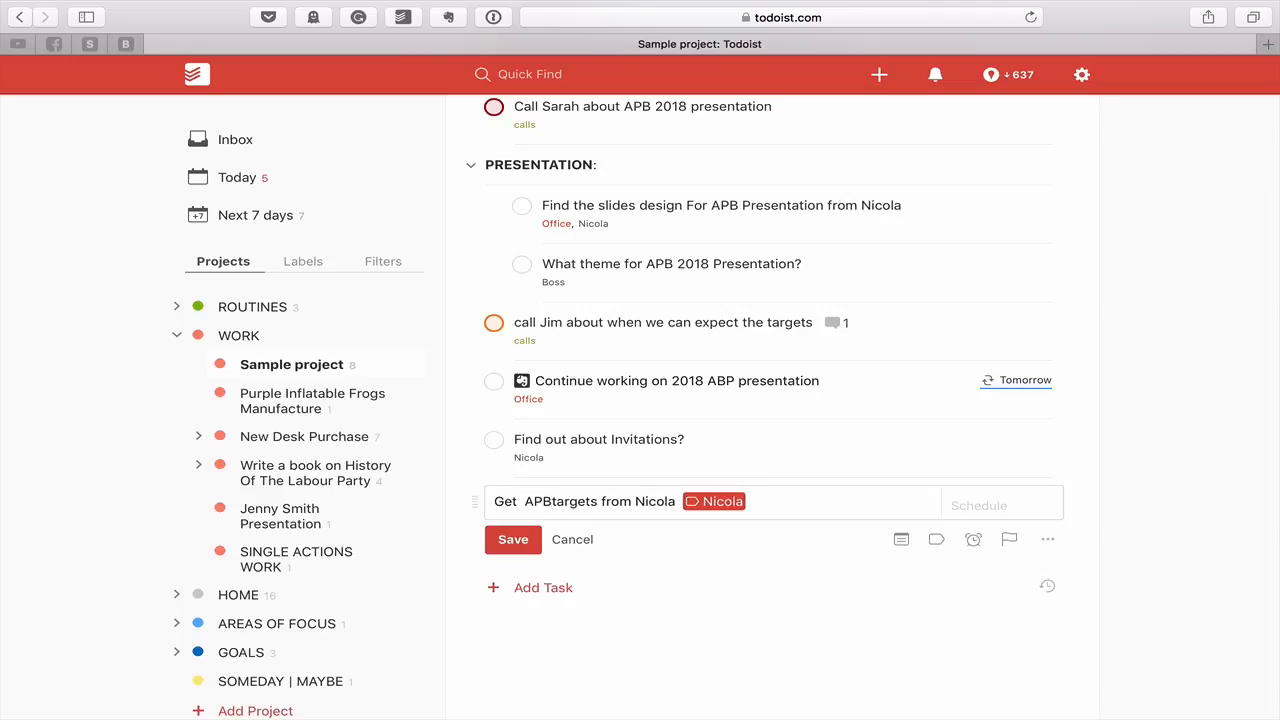
click(513, 539)
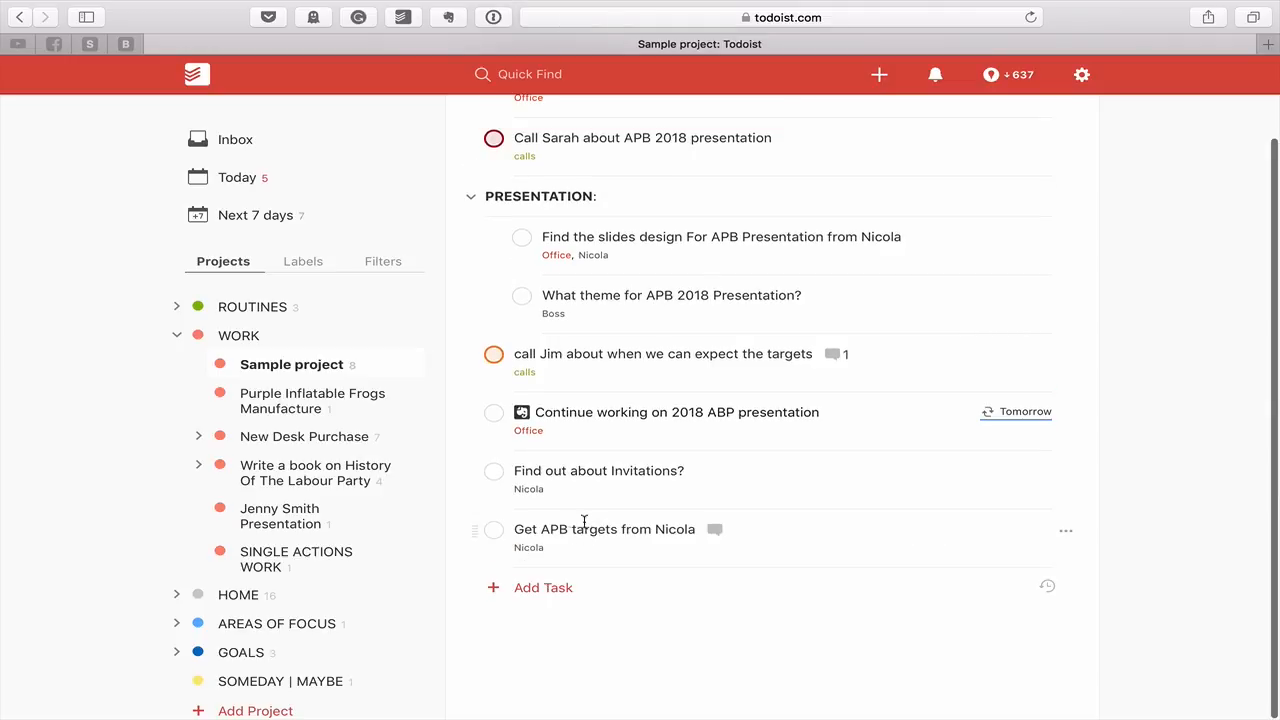
Give the APB targets task priority 1 and move it above the collapsed PRESENTATION section
click(591, 528)
click(1009, 629)
click(1172, 690)
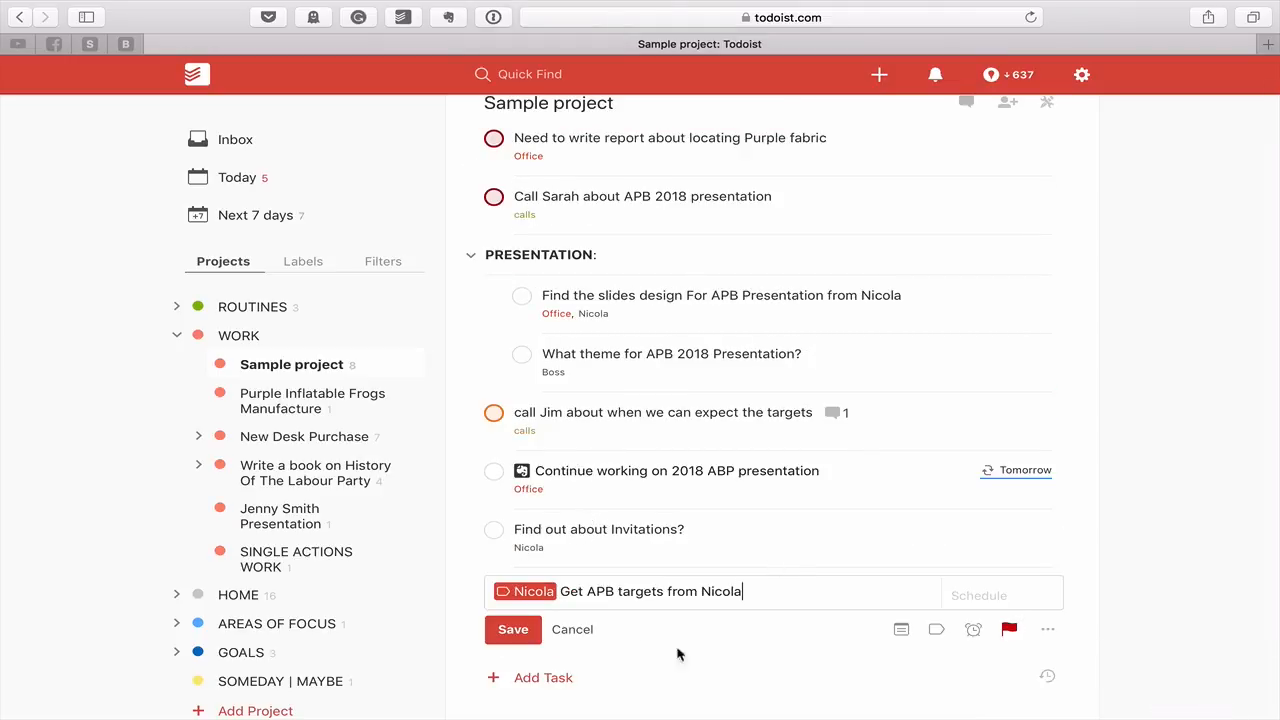
click(513, 629)
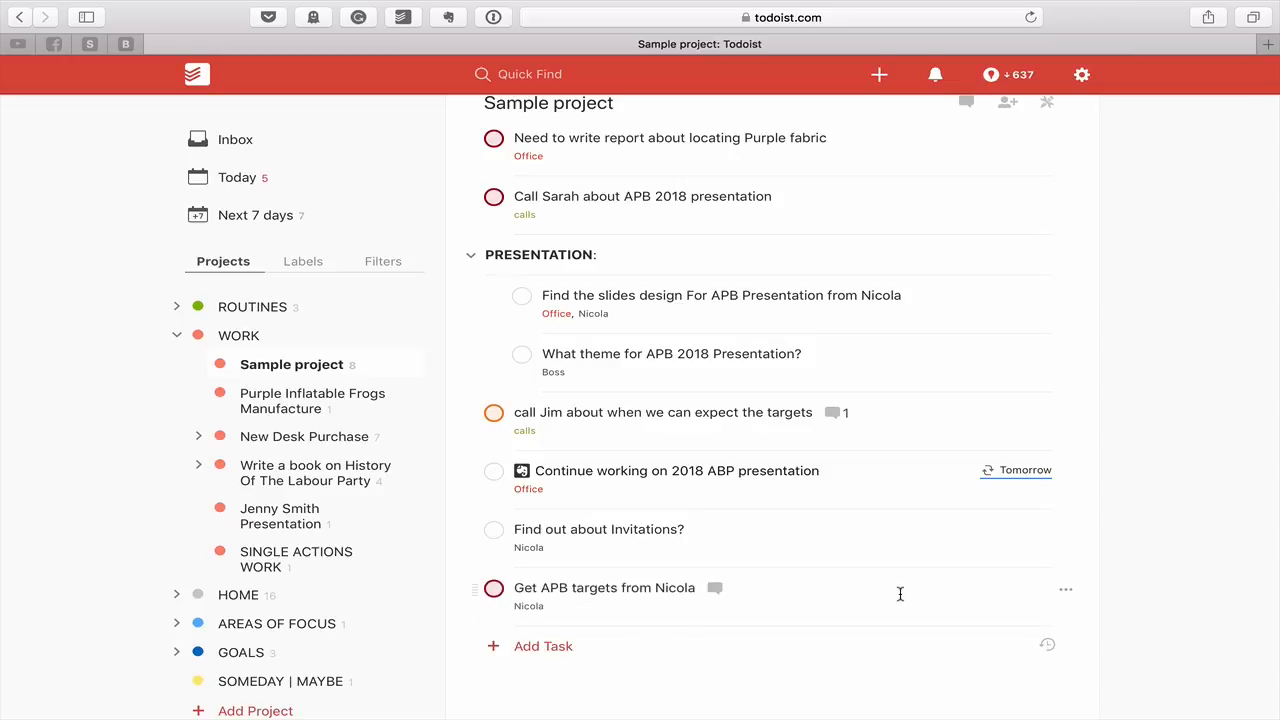
key(p)
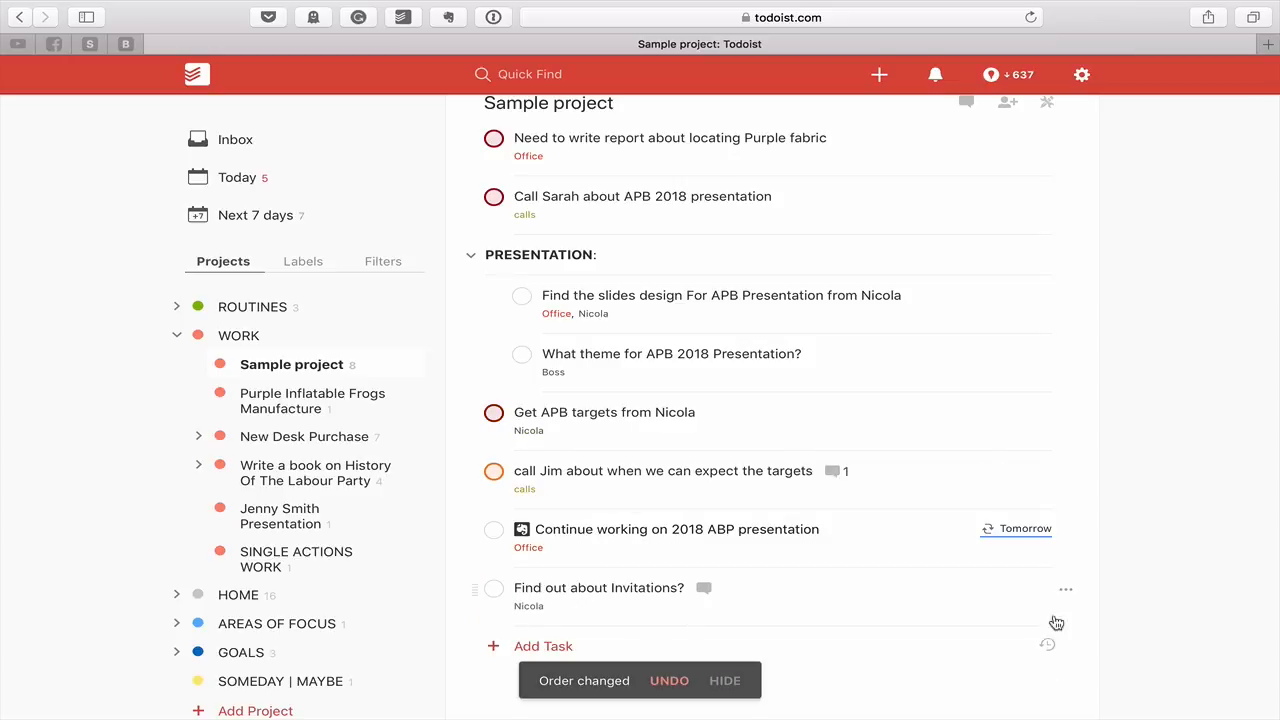
scroll(1037, 583, up, 1)
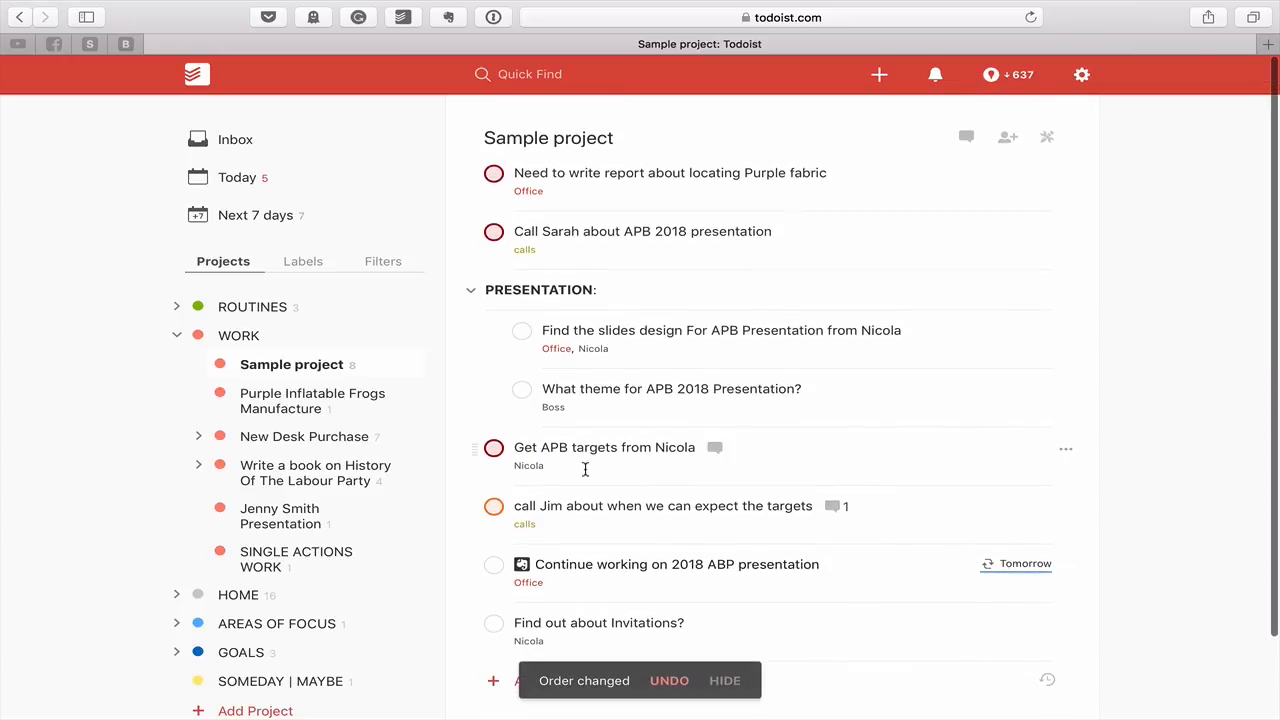
click(470, 293)
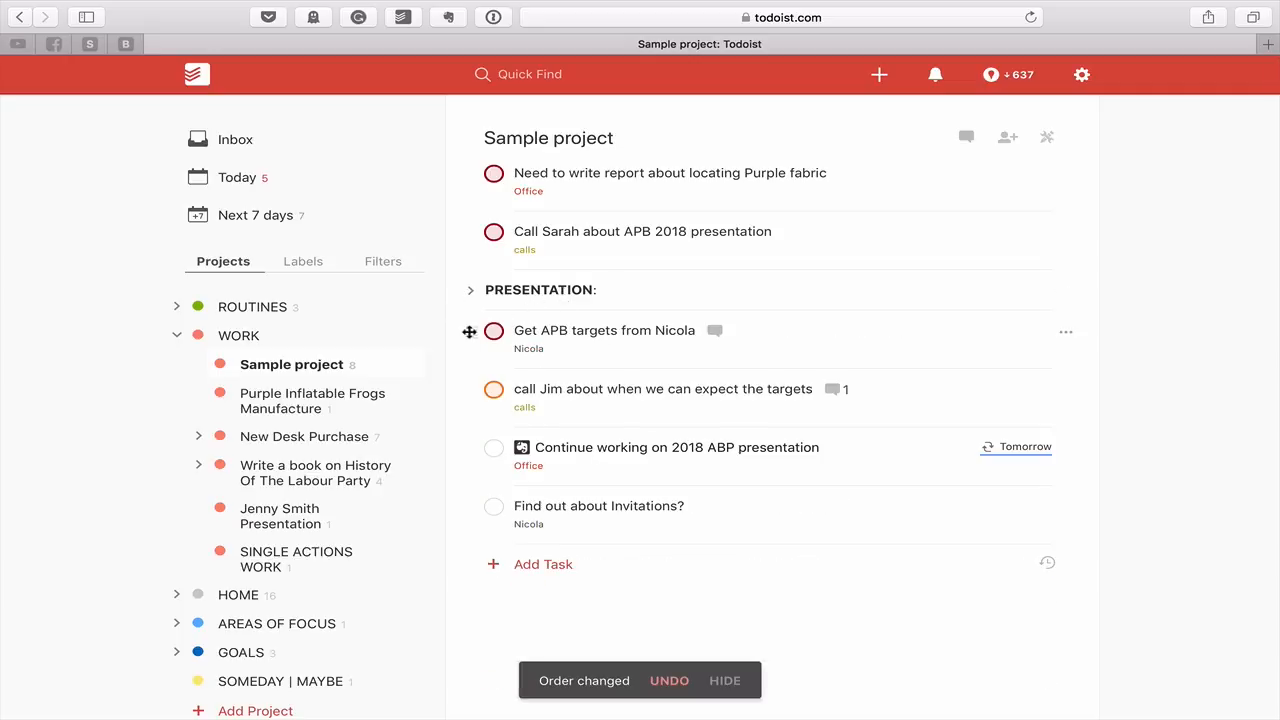
drag(472, 330, 473, 286)
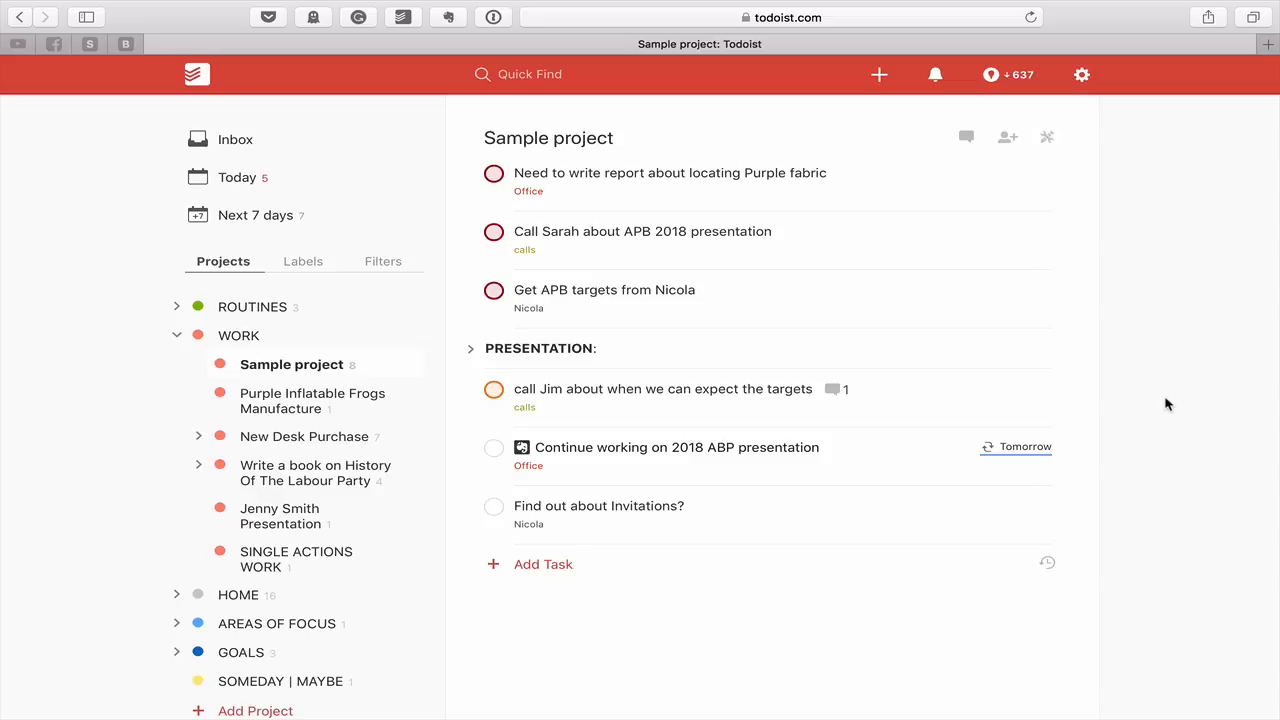
Open the Labels list and browse the three tasks labelled calls
click(304, 261)
click(222, 307)
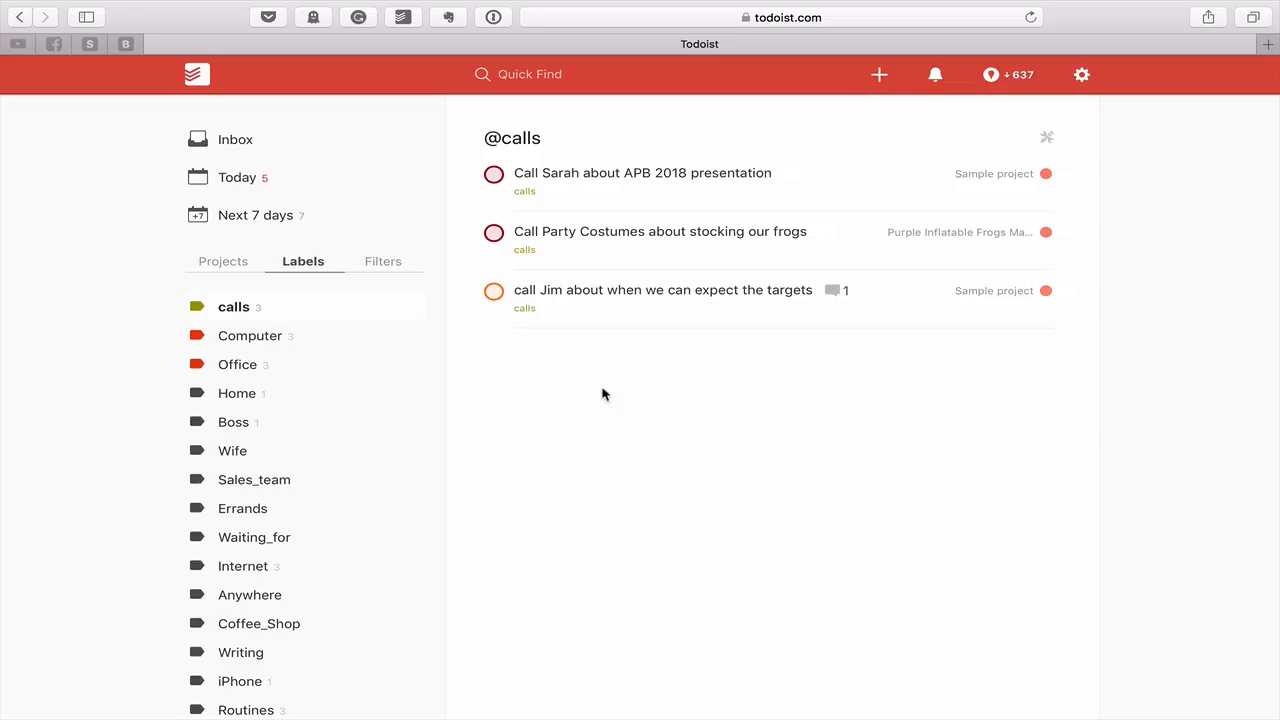
scroll(397, 431, down, 2)
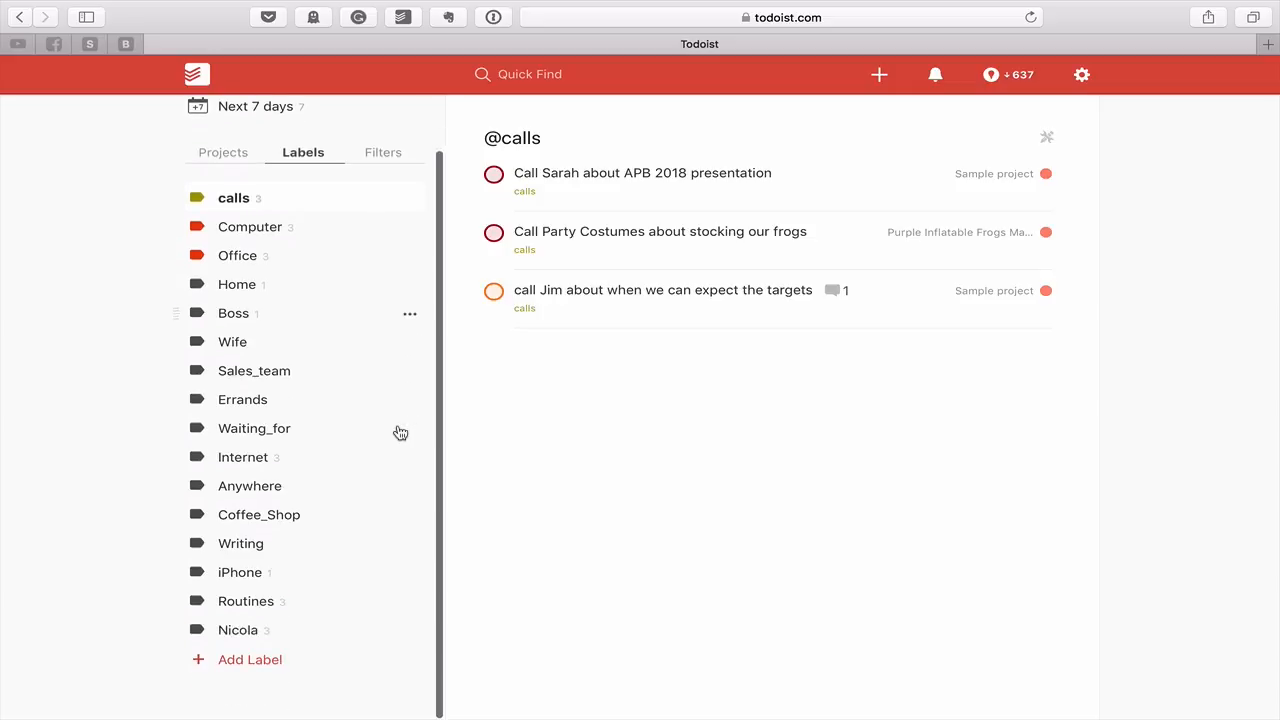
scroll(296, 378, up, 2)
scroll(289, 343, down, 2)
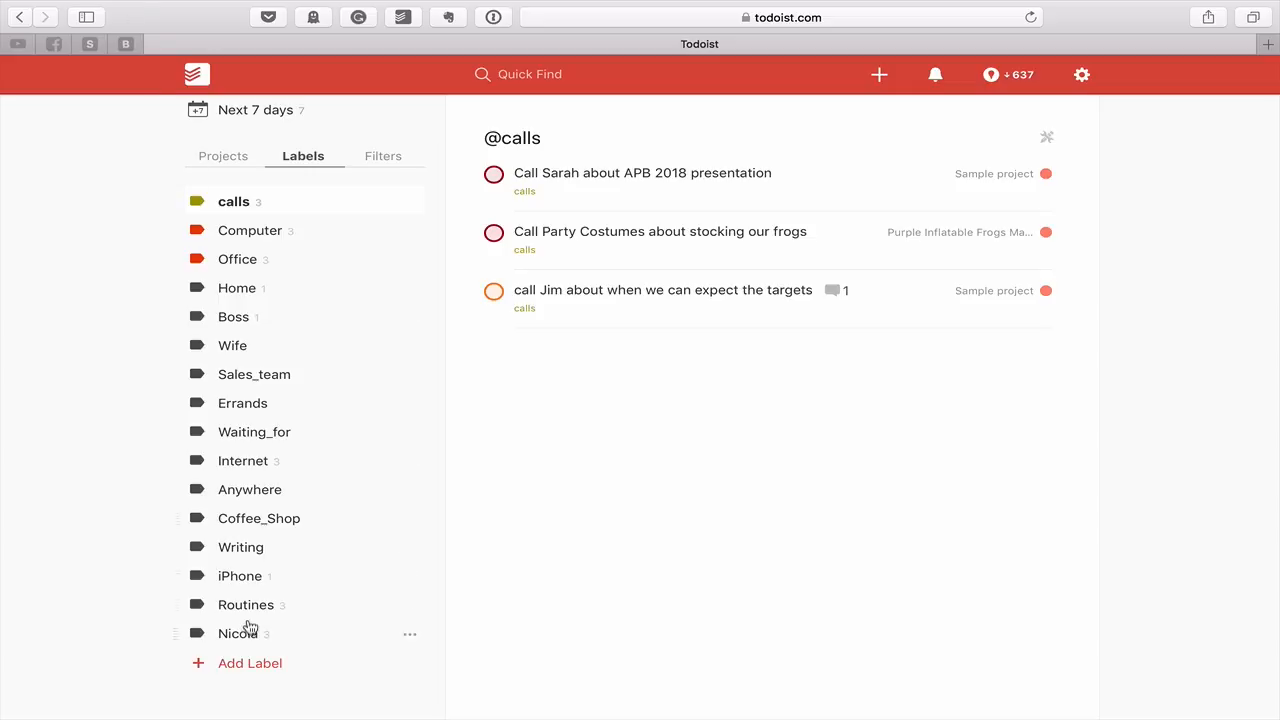
Change the meeting call task's label from iPhone to calls
click(232, 583)
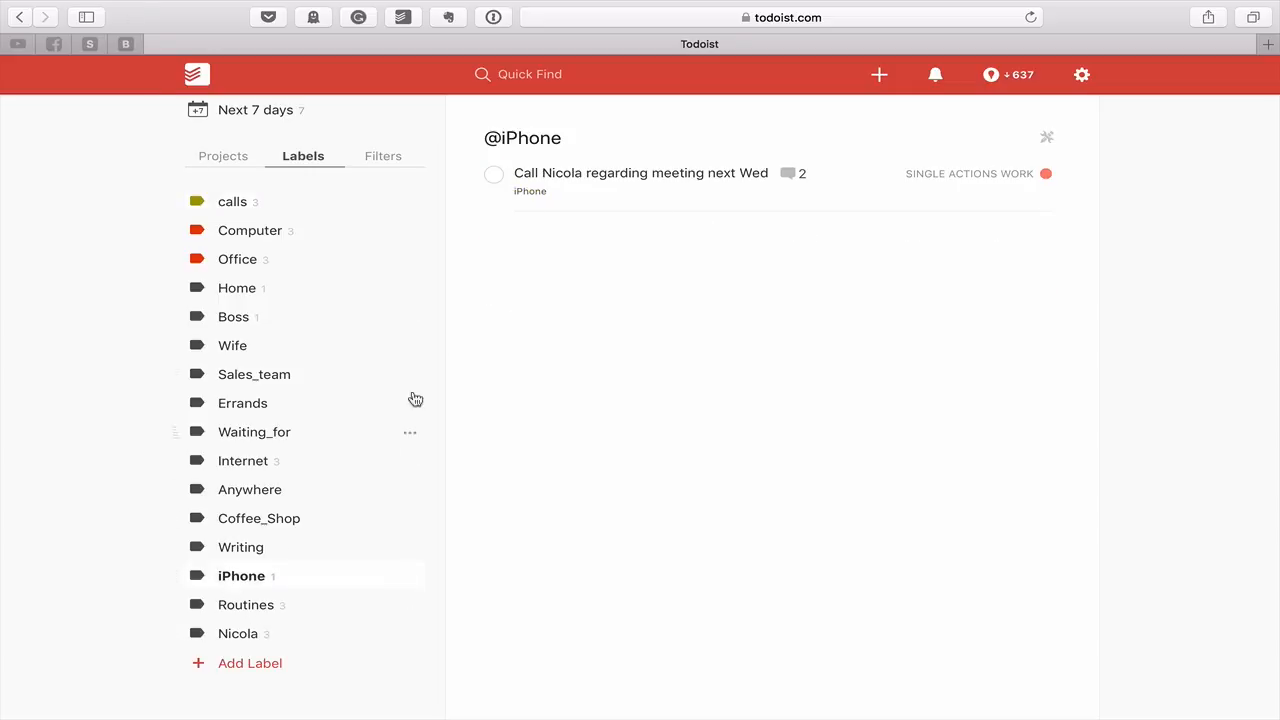
click(617, 190)
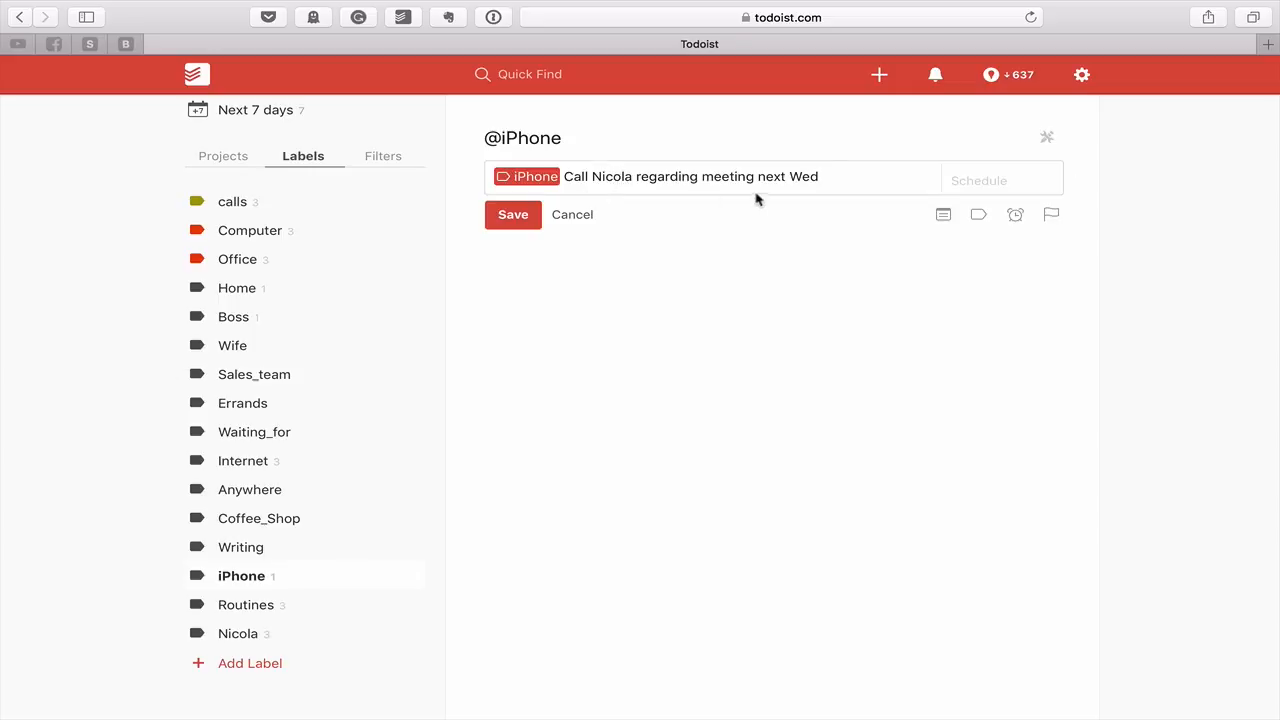
click(563, 177)
key(BackSpace)
key(BackSpace)
key(BackSpace)
key(BackSpace)
key(BackSpace)
key(BackSpace)
key(BackSpace)
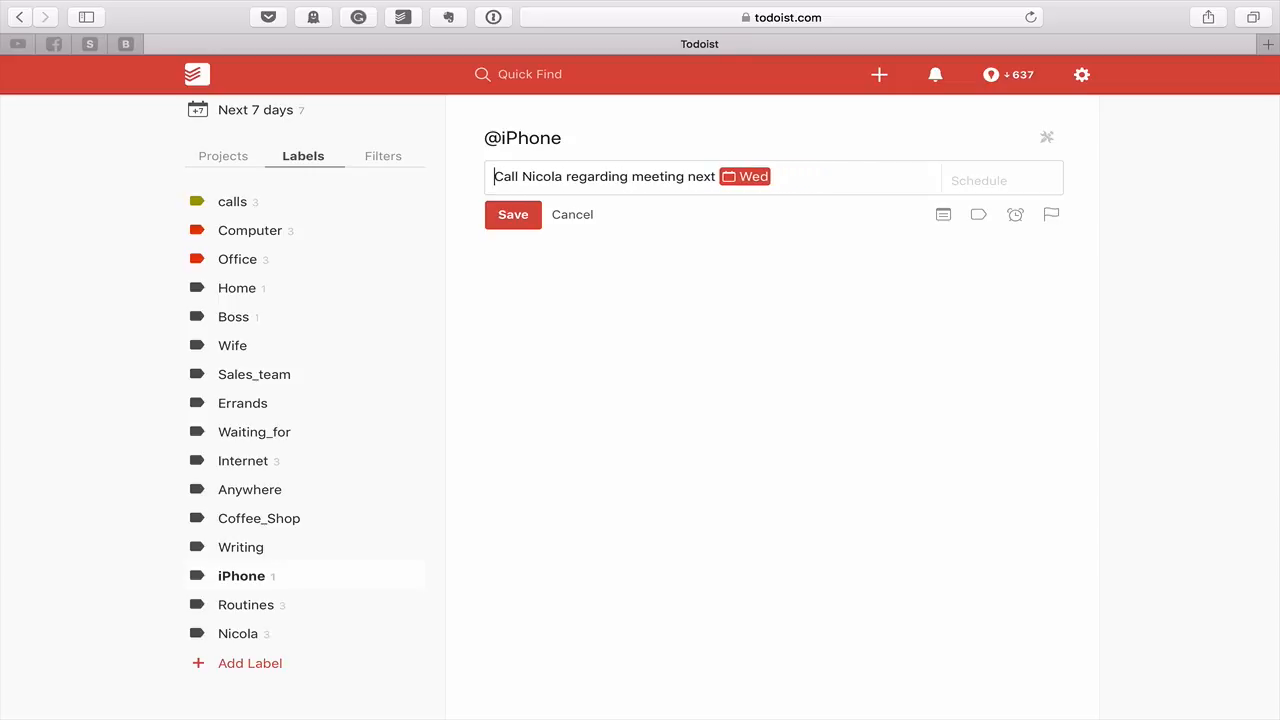
click(836, 182)
text(@ca)
key(Return)
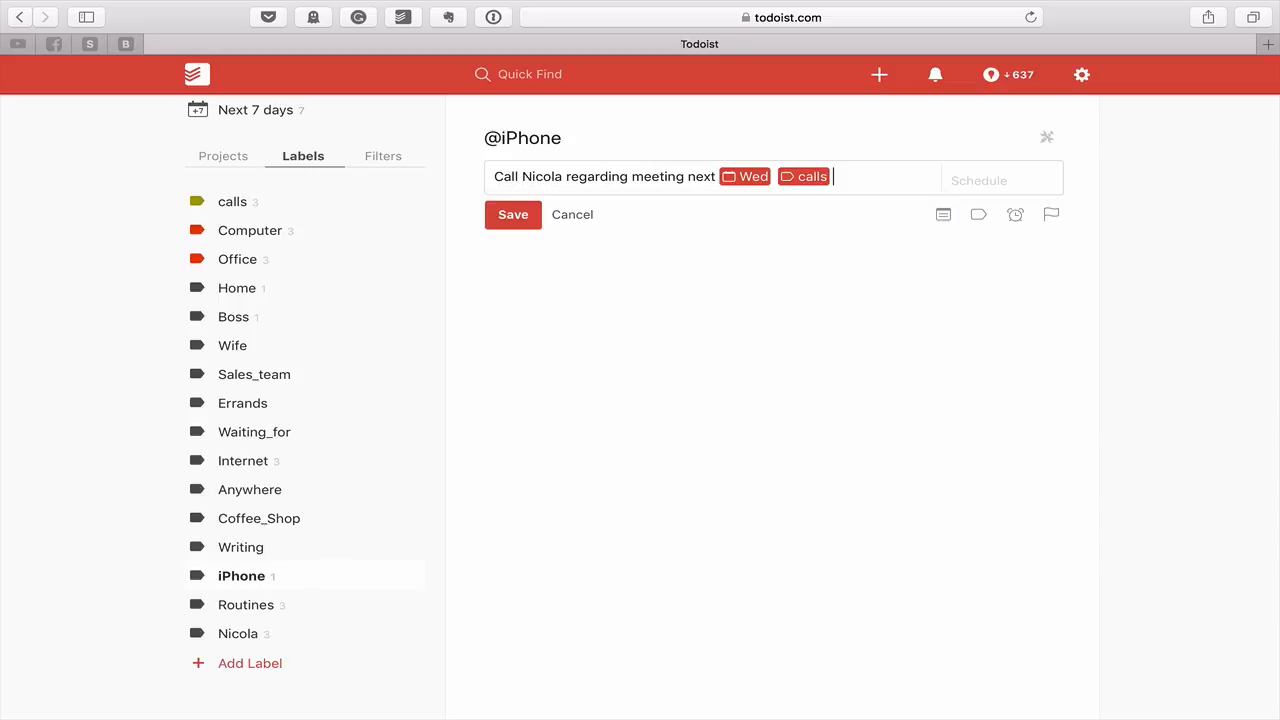
click(509, 219)
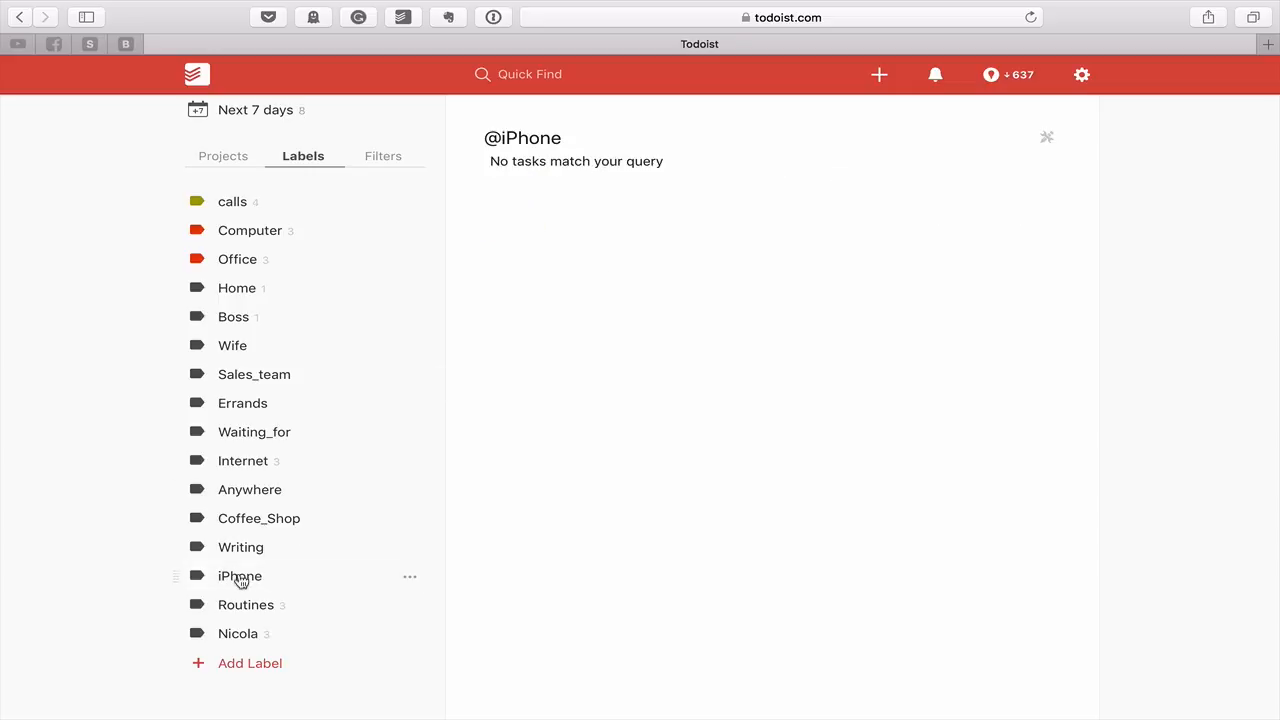
Delete the iPhone label
click(412, 580)
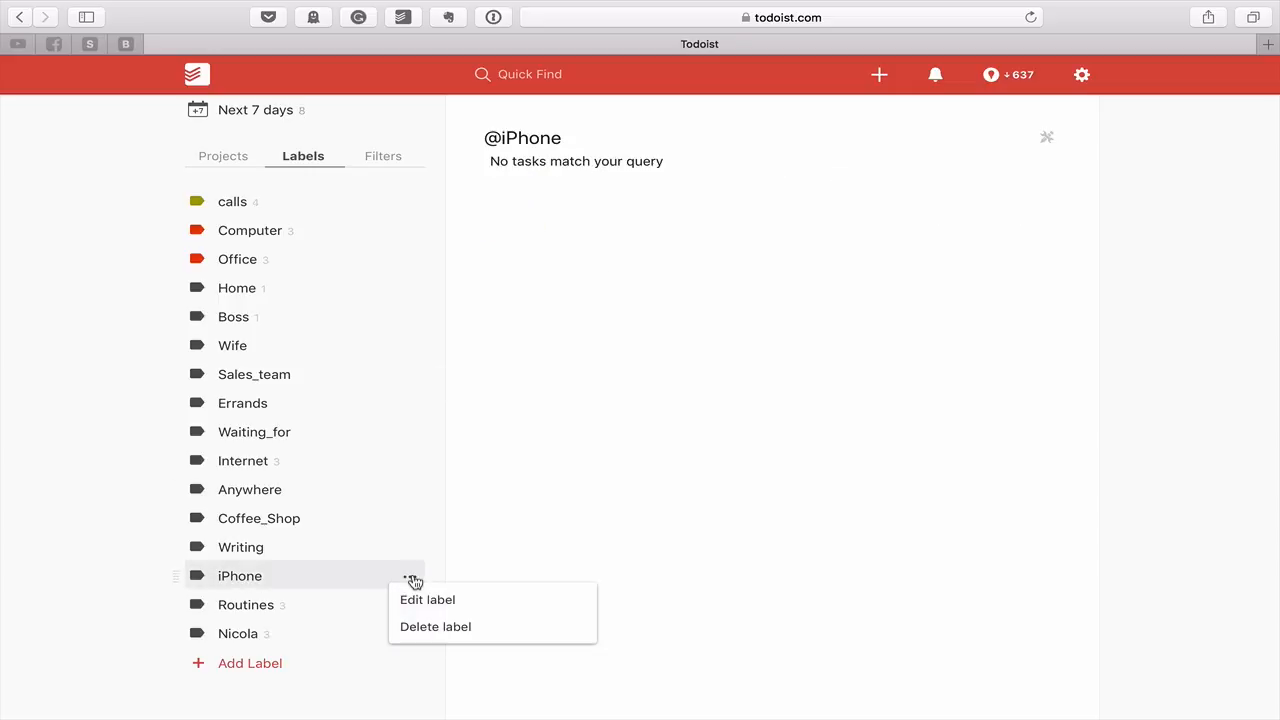
click(436, 626)
click(601, 222)
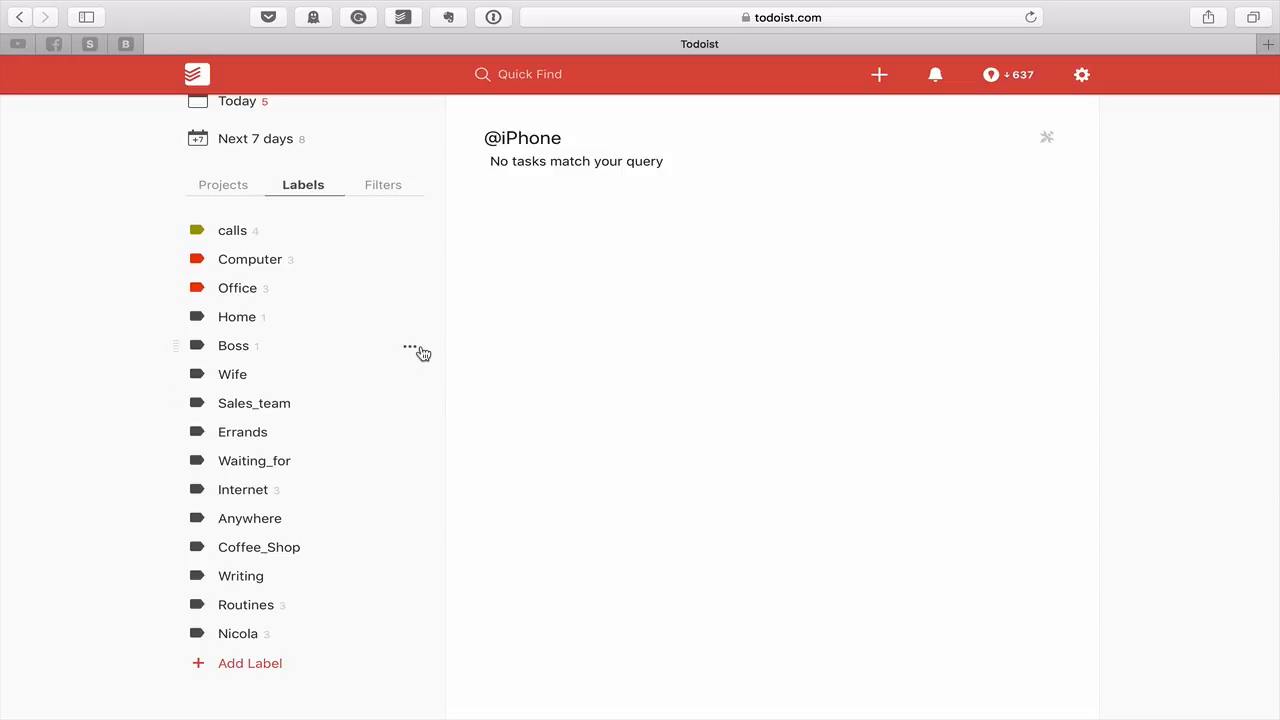
Check the calls label view, then return to the Sample project
click(240, 236)
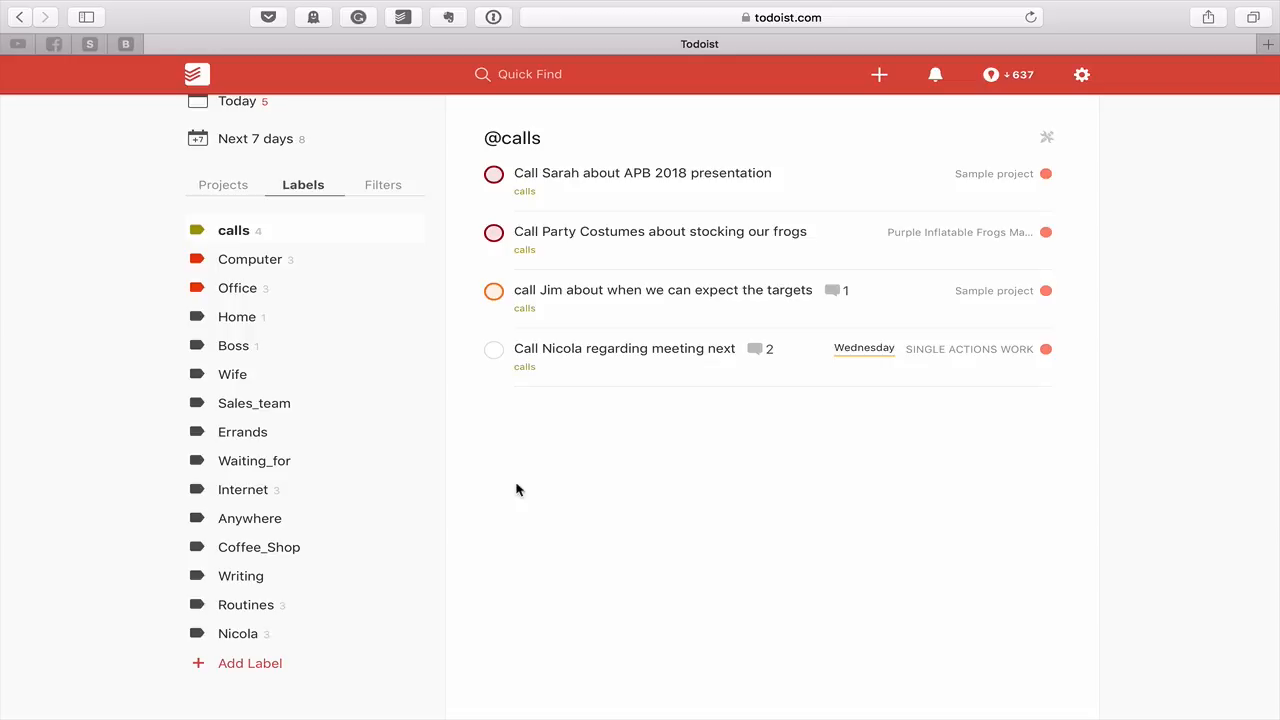
click(232, 190)
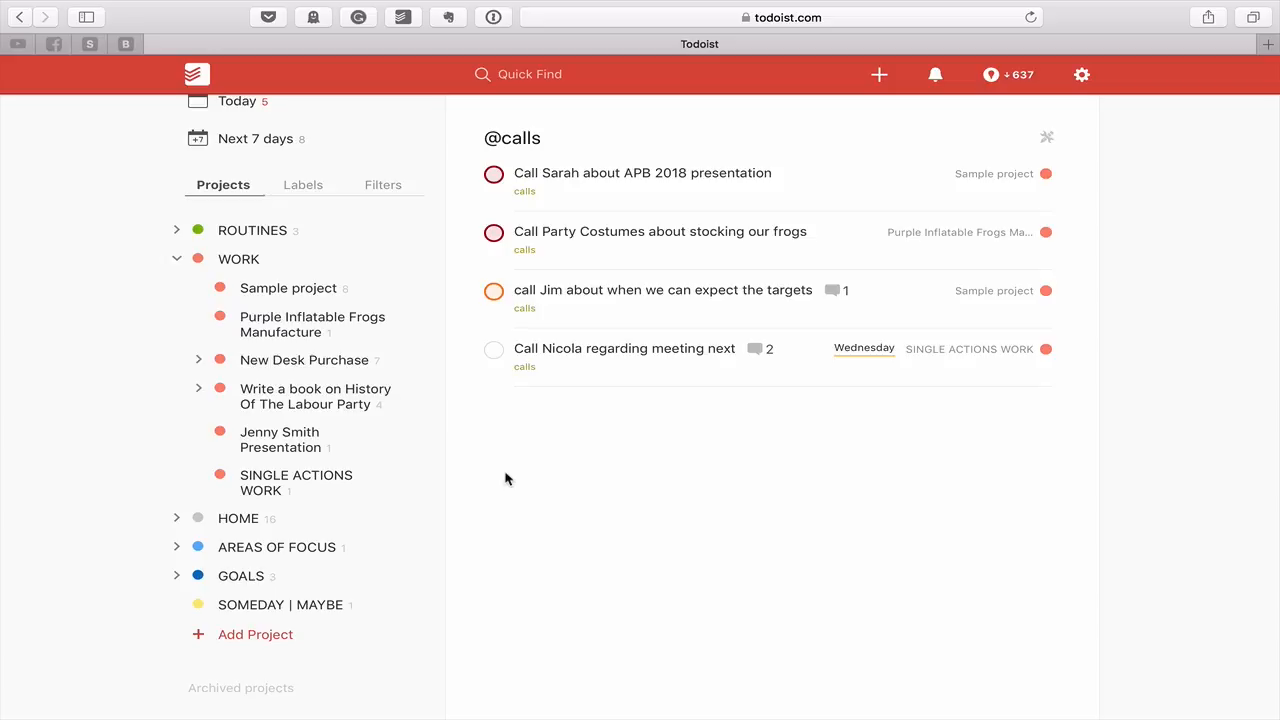
click(314, 299)
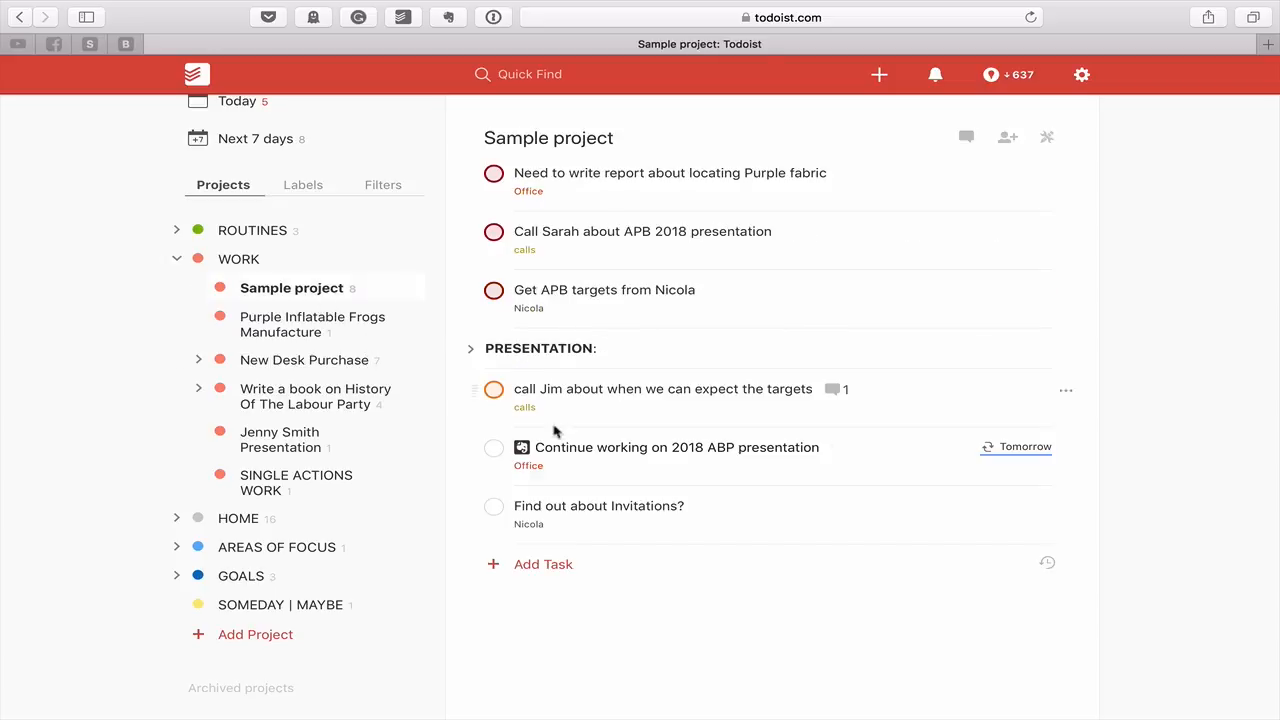